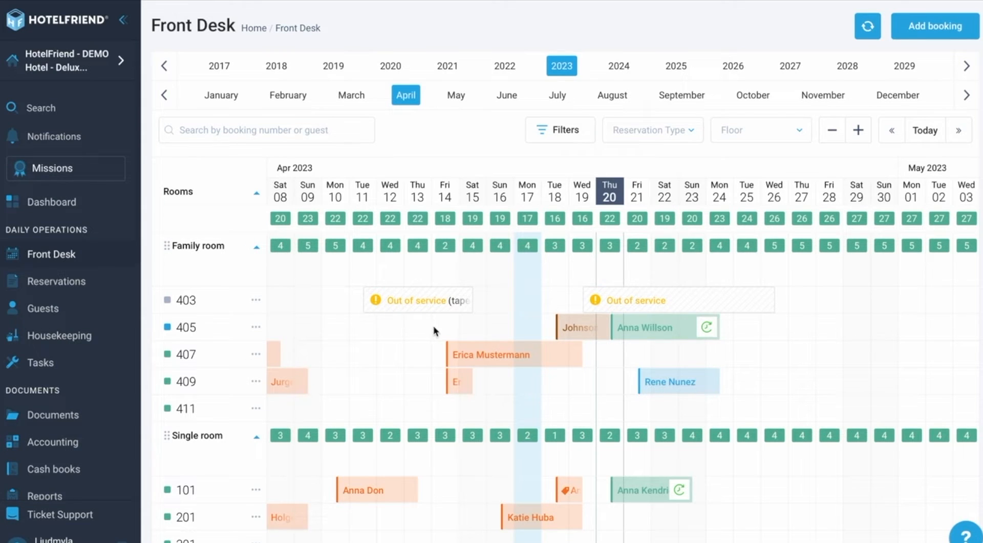
Step: Examine the April 2023 booking calendar, checking reservations and daily availability across the family, single and double rooms
scroll(434, 328, "down", 3)
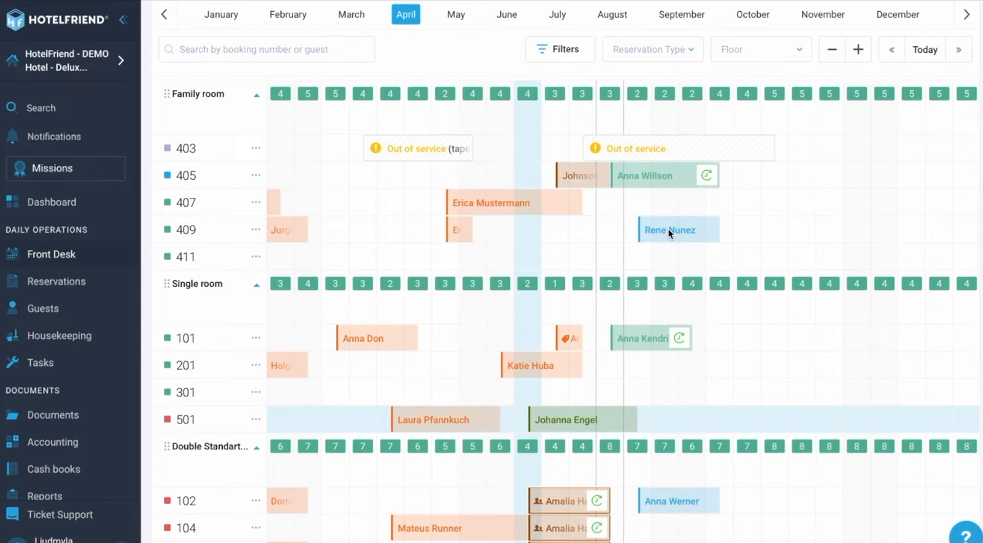
left_click(650, 176)
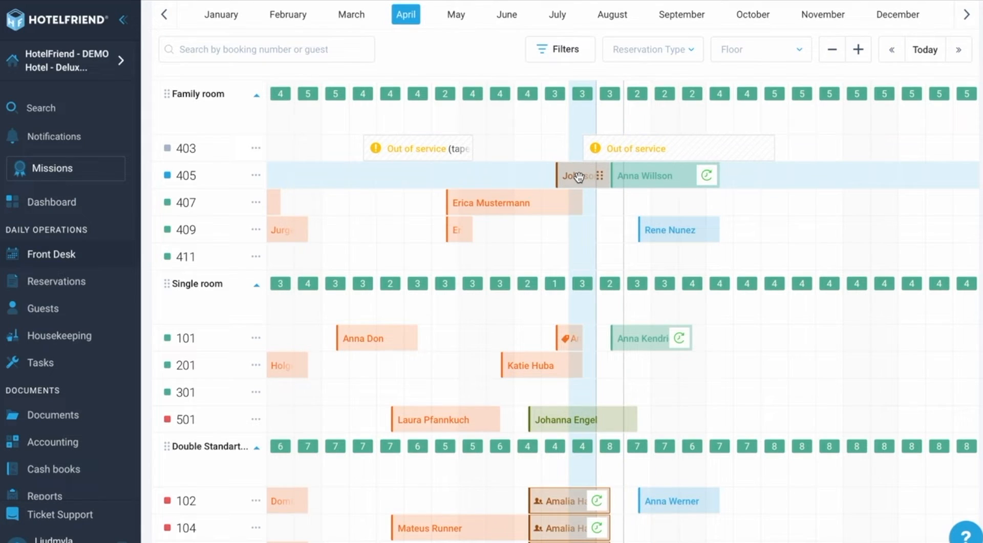
mouse_move(578, 177)
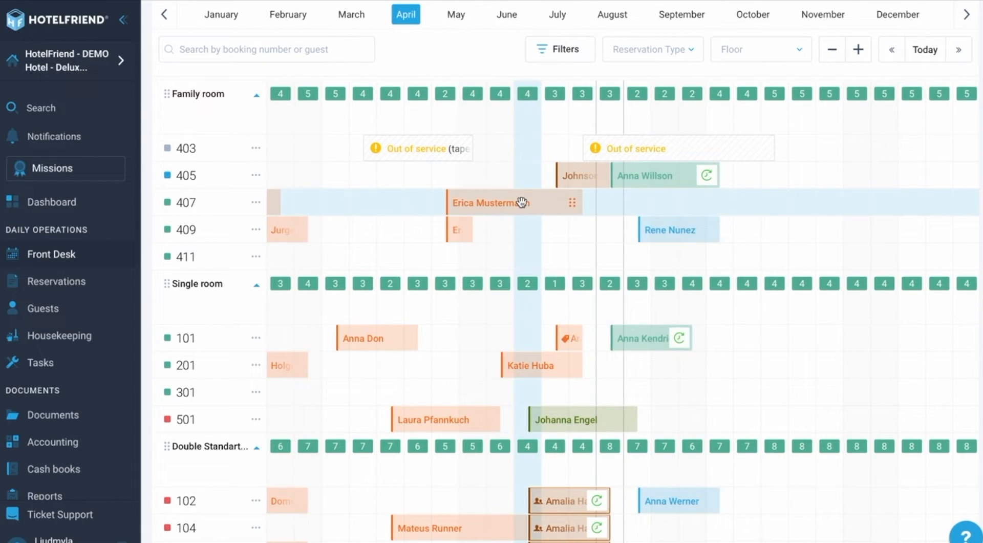
mouse_move(522, 203)
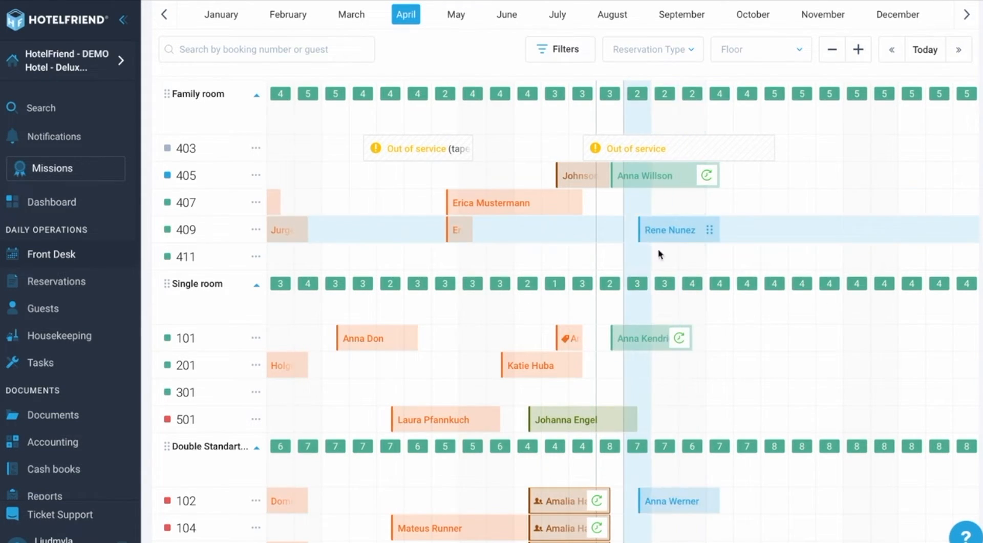
scroll(655, 227, "up", 2)
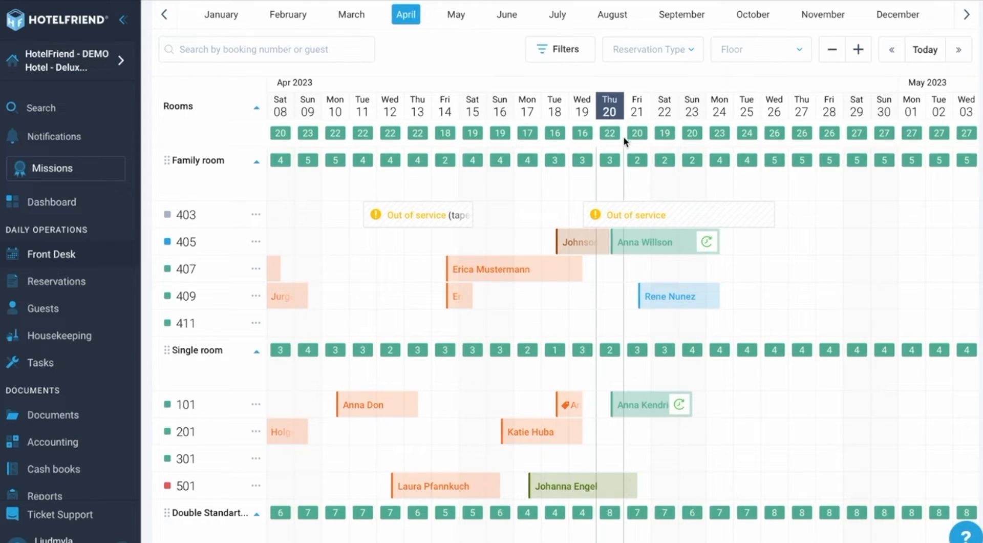
left_click(635, 246)
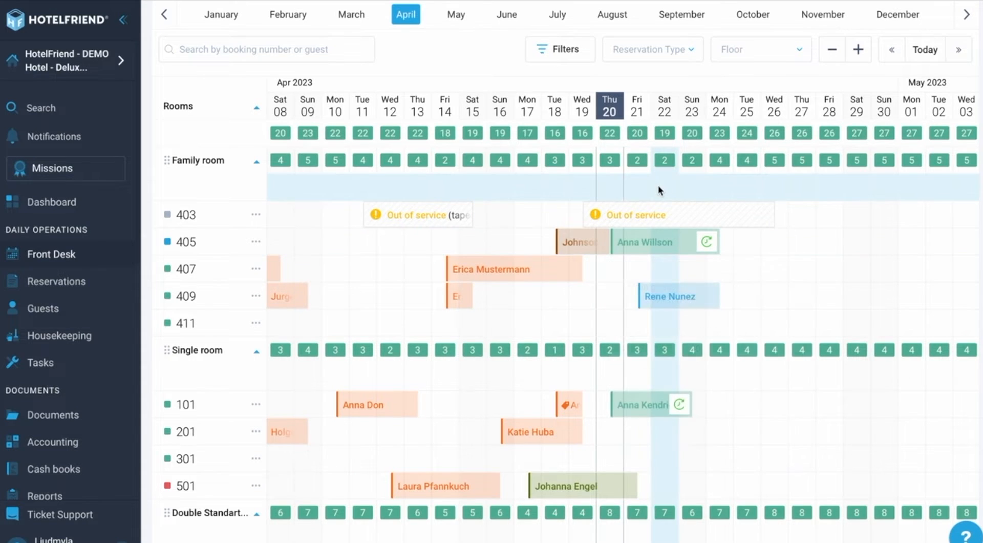
scroll(659, 190, "up", 2)
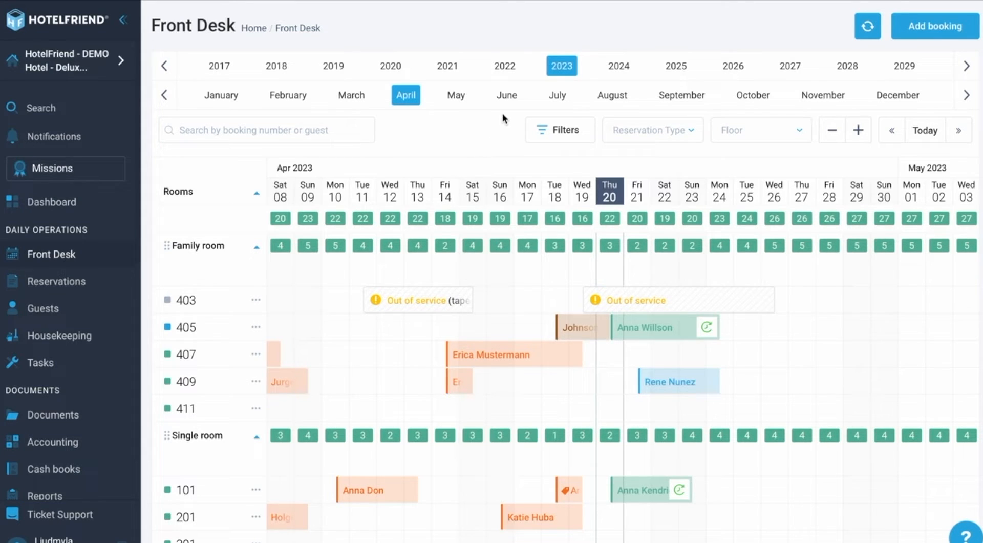
Step: Browse the booking calendar for April 2024 and for April, May and March 2023, and return to today's date
left_click(618, 70)
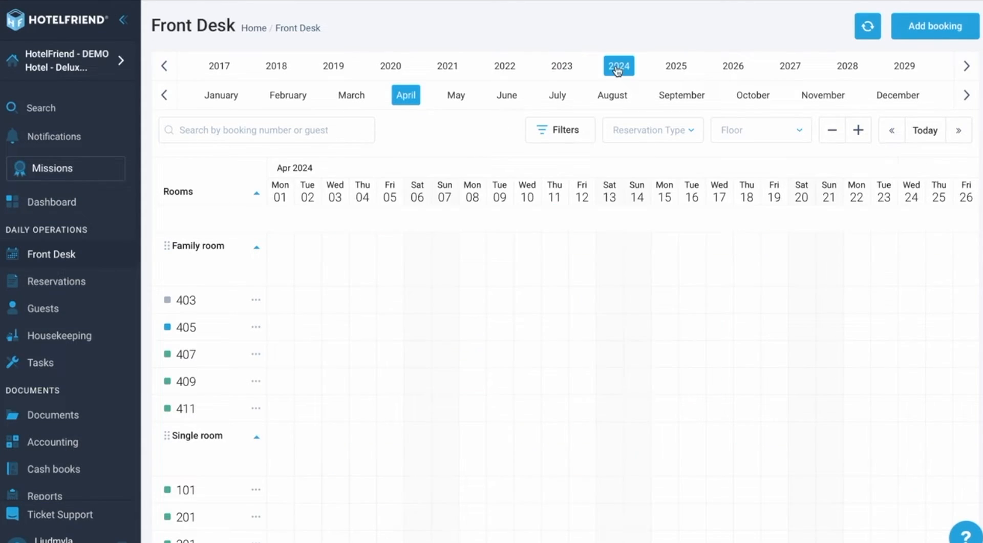
left_click(566, 70)
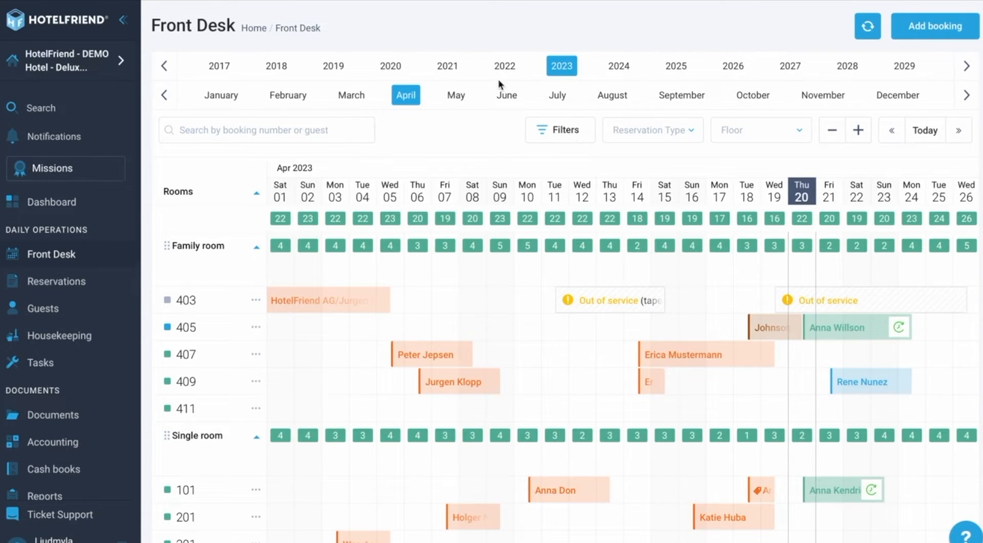
left_click(457, 97)
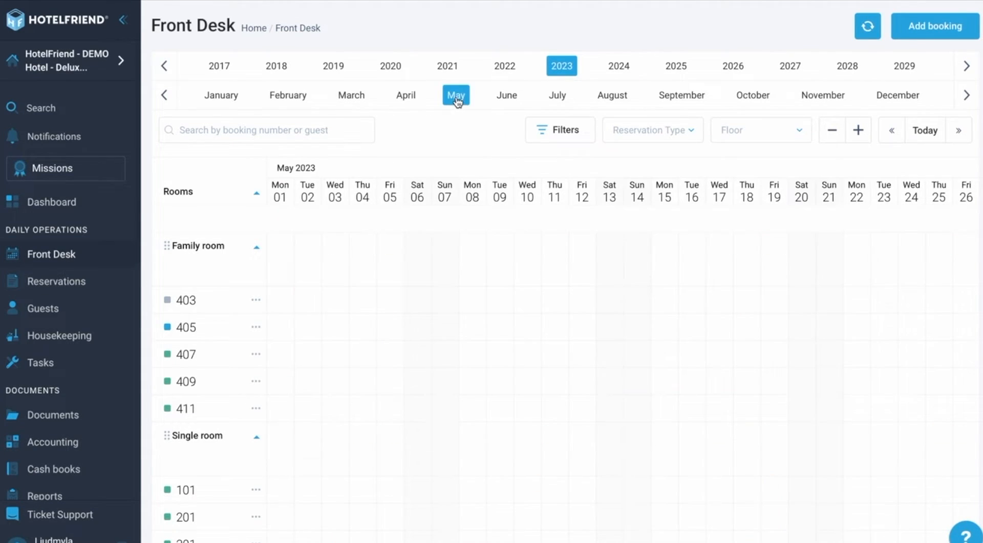
left_click(357, 98)
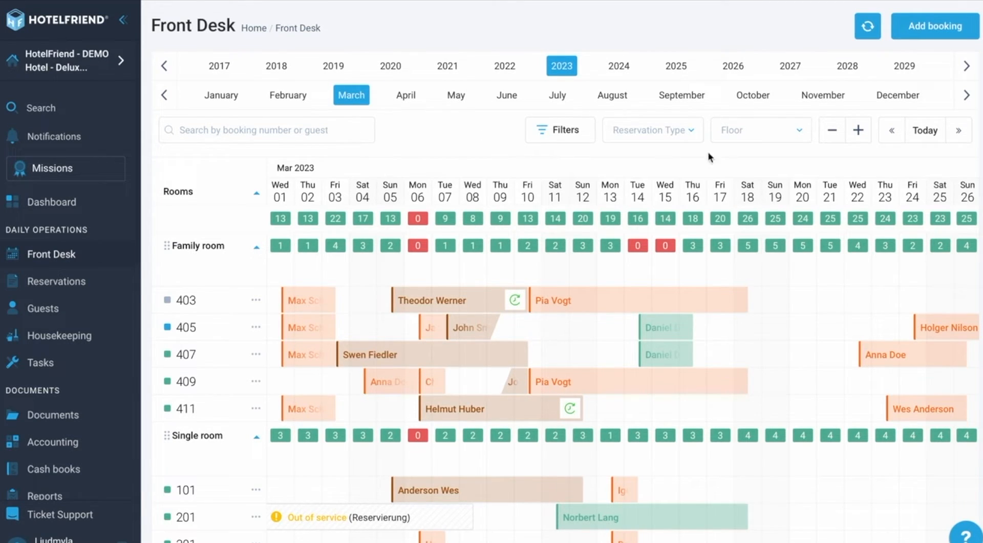
left_click(924, 132)
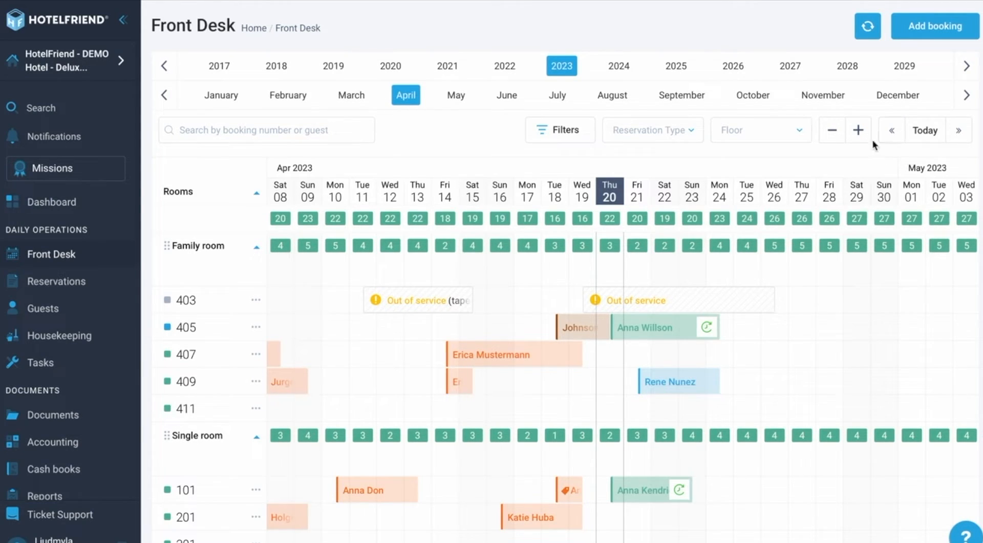
Step: Zoom the booking calendar out to cover more days, and zoom it back in to the original range
left_click(835, 137)
left_click(835, 138)
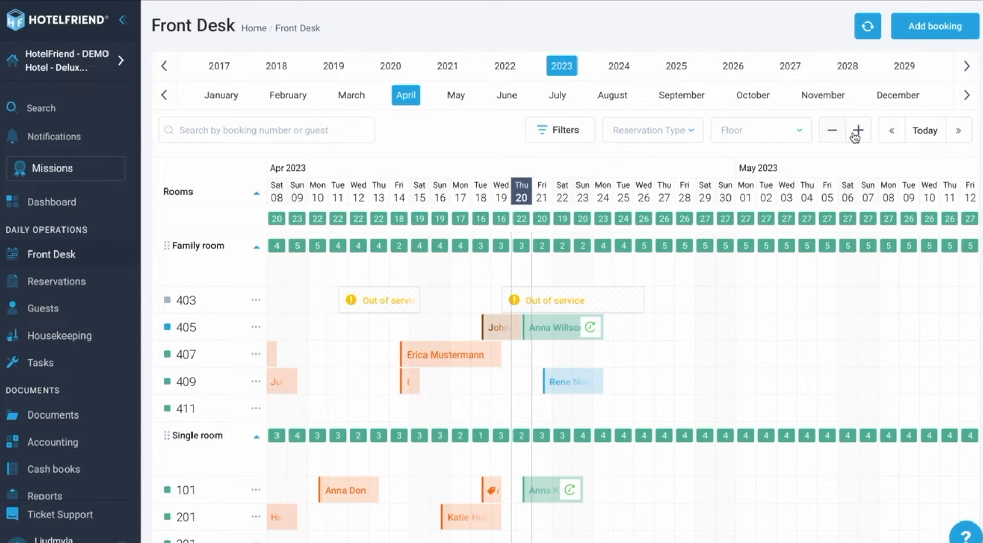
left_click(857, 132)
left_click(857, 131)
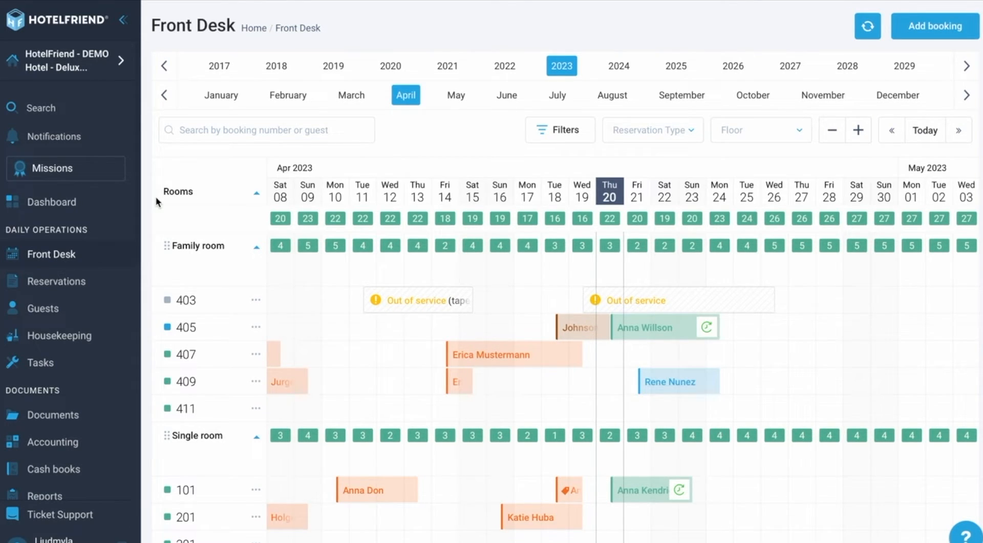
Step: Examine the details of room 405, including its photos, floor, capacity and full facilities list
scroll(149, 247, "down", 3)
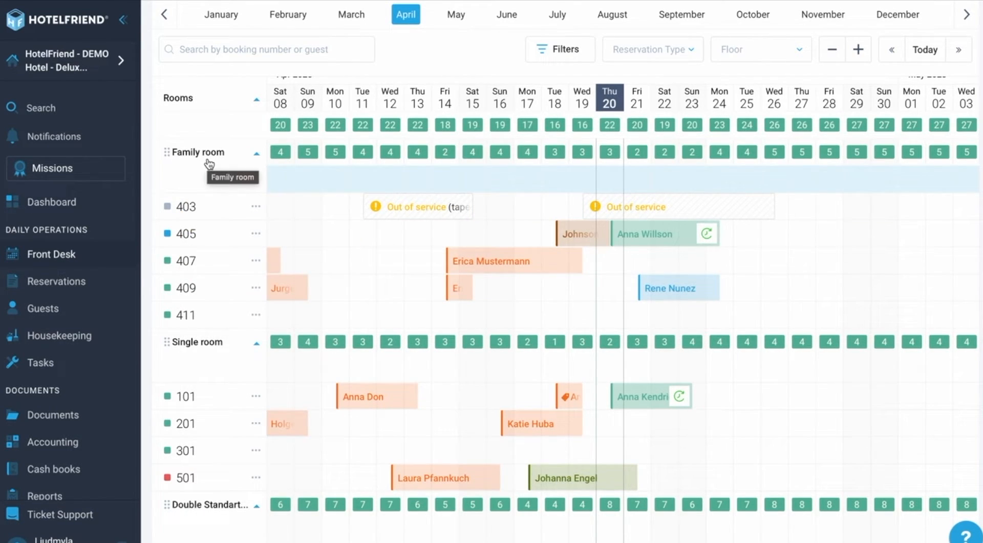
mouse_move(202, 224)
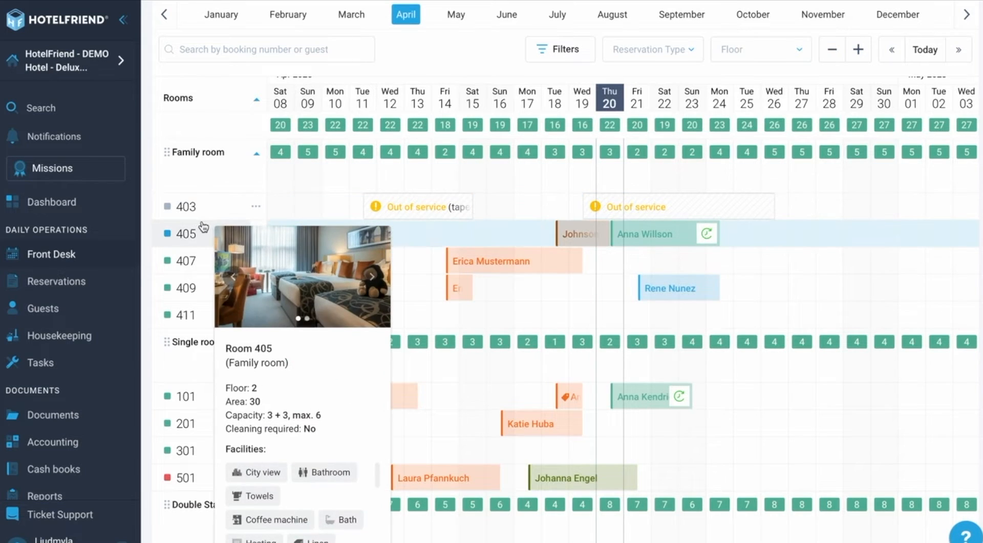
scroll(202, 224, "down", 1)
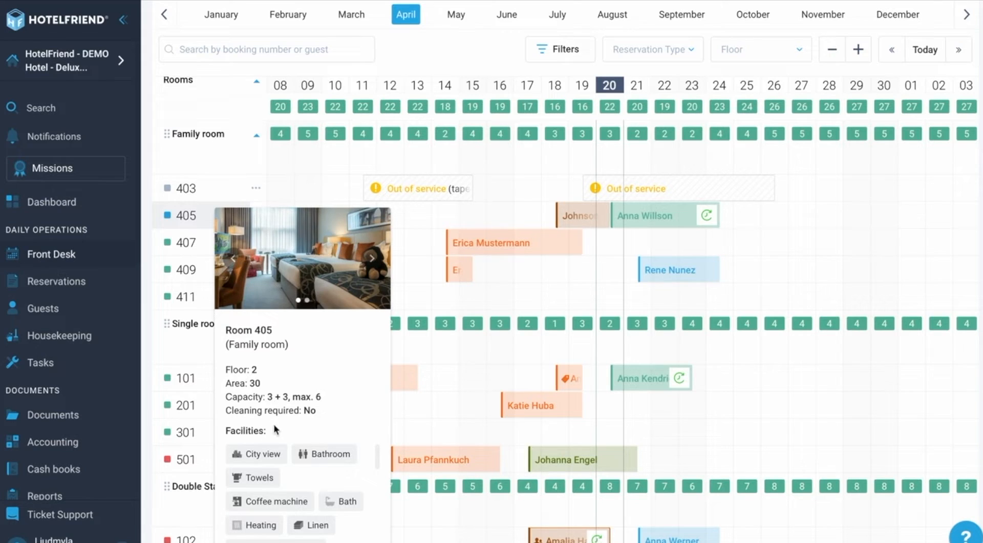
scroll(279, 467, "down", 5)
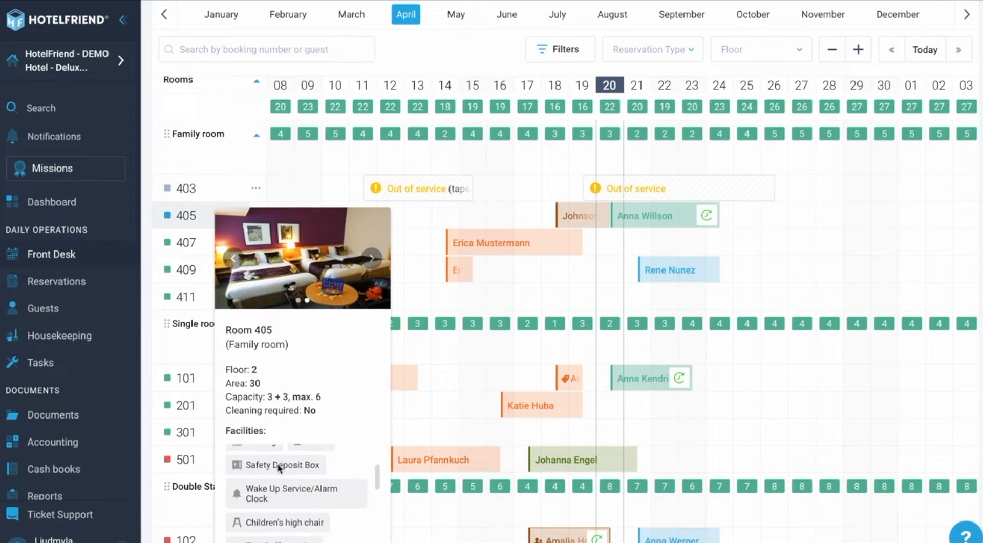
scroll(279, 468, "down", 3)
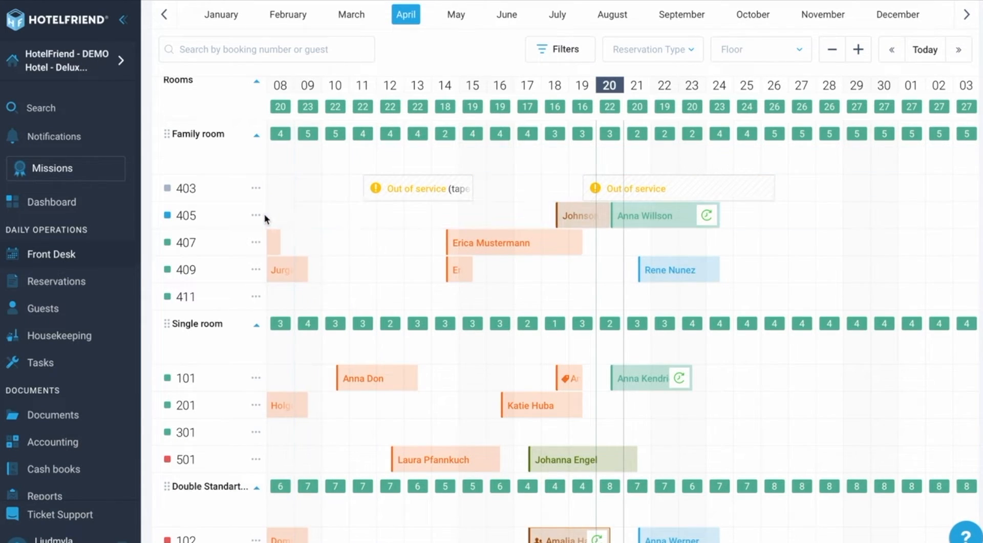
Step: Set the housekeeping status of room 405 to Clean
left_click(256, 216)
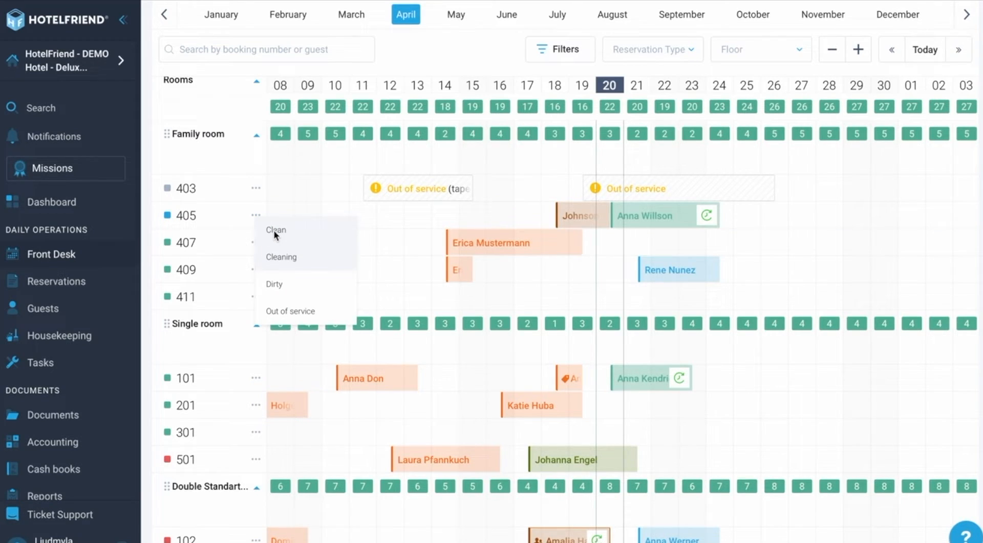
left_click(273, 230)
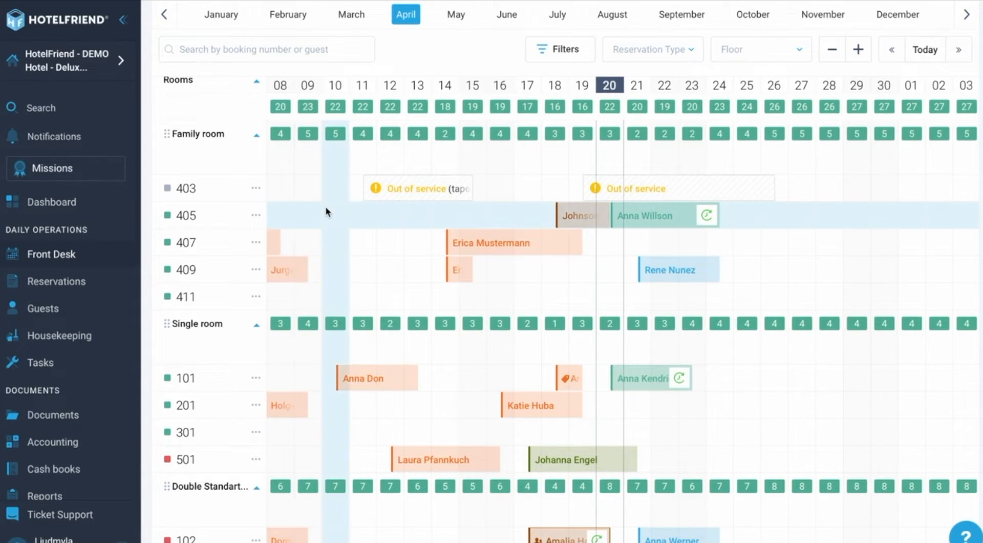
Step: Filter the calendar by the Due In reservation type and review the matching bookings across the rooms
scroll(326, 210, "up", 3)
scroll(328, 212, "up", 1)
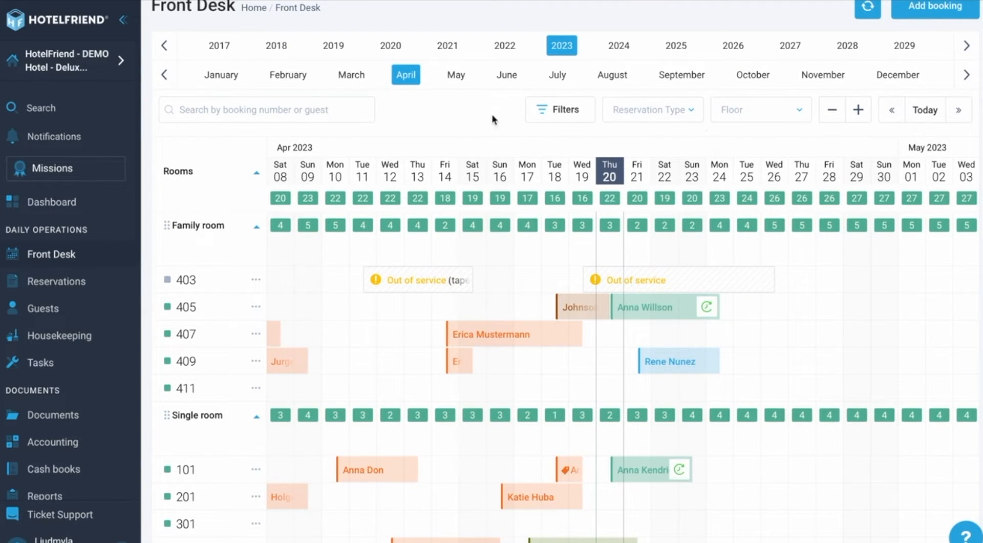
left_click(659, 115)
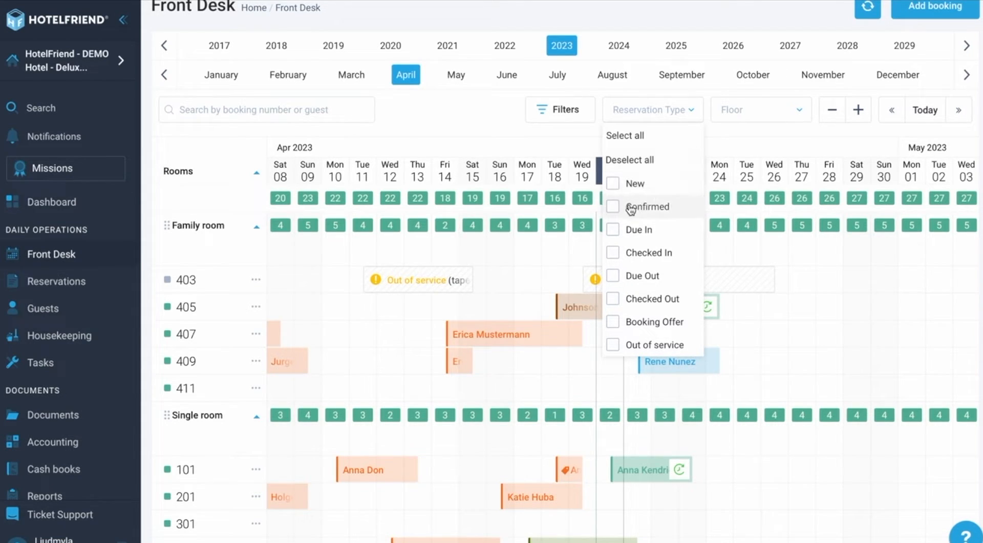
left_click(614, 230)
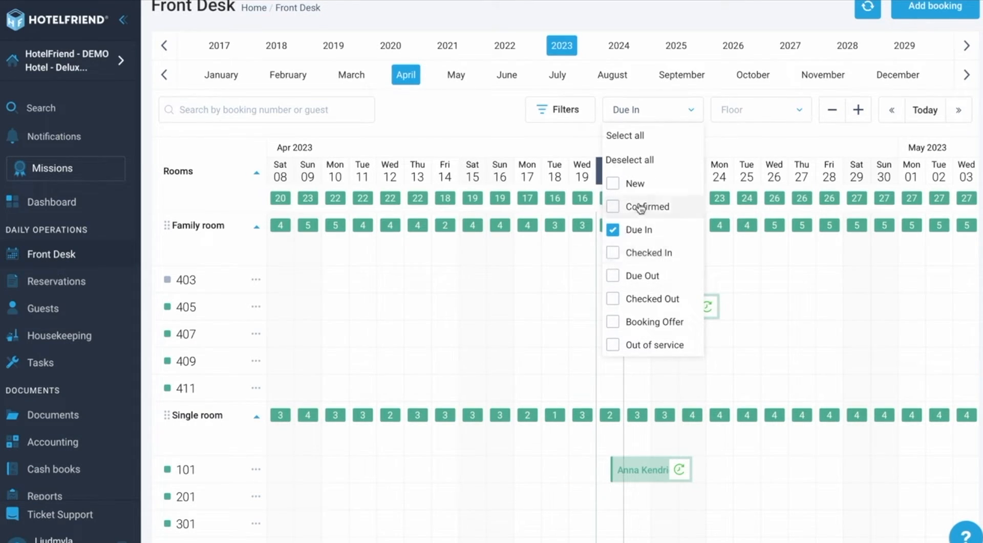
left_click(690, 113)
scroll(632, 352, "down", 5)
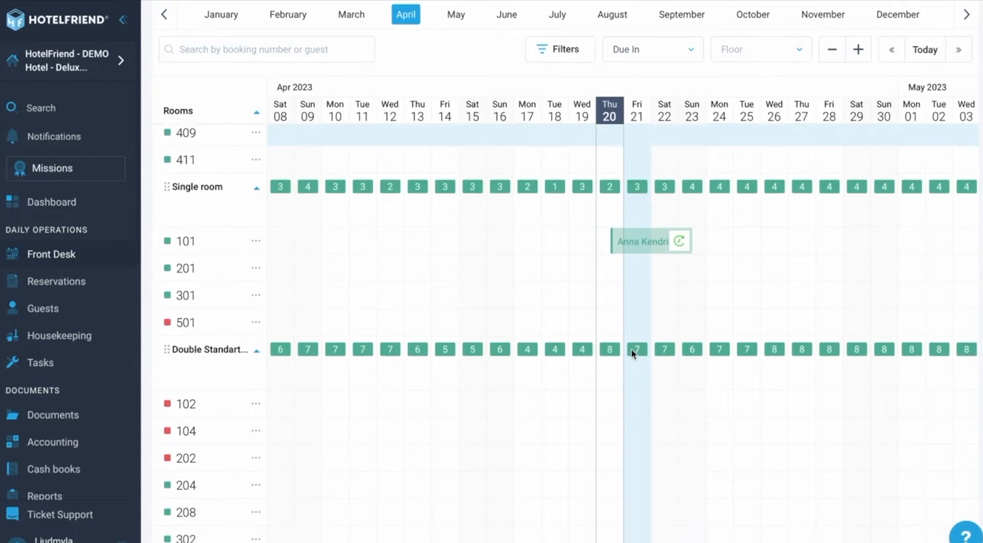
Step: Deselect all reservation types to clear the calendar's reservation type filter
scroll(634, 354, "up", 3)
scroll(632, 352, "up", 3)
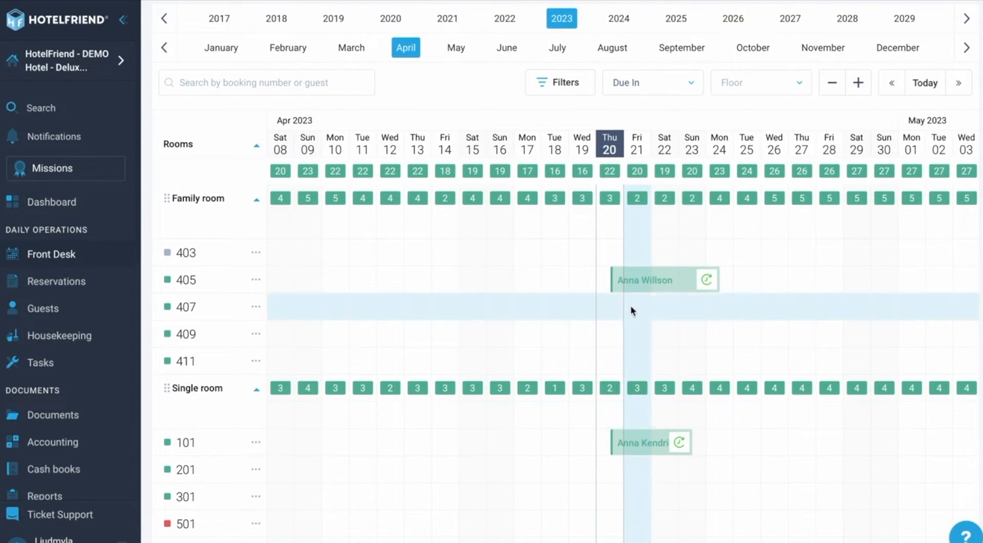
left_click(626, 91)
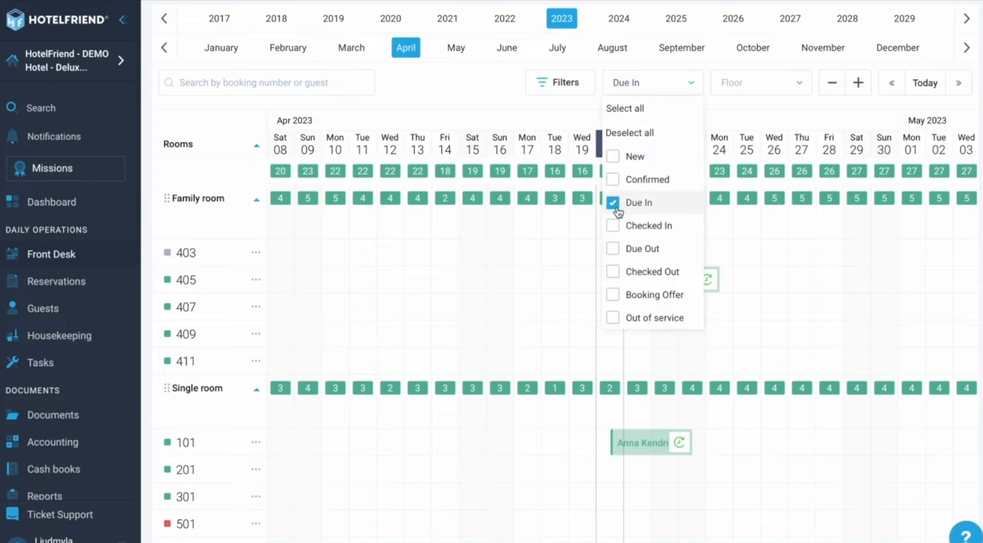
left_click(628, 133)
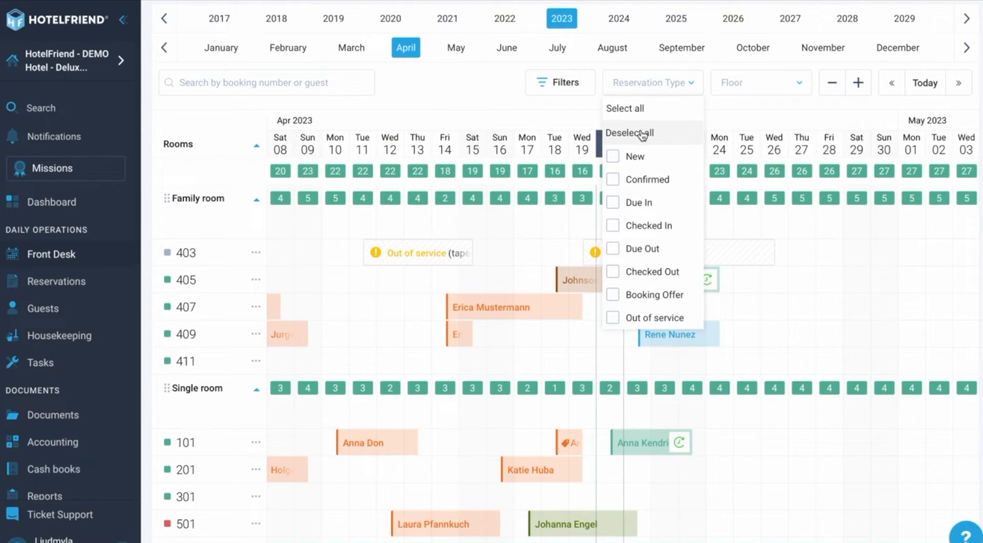
left_click(580, 107)
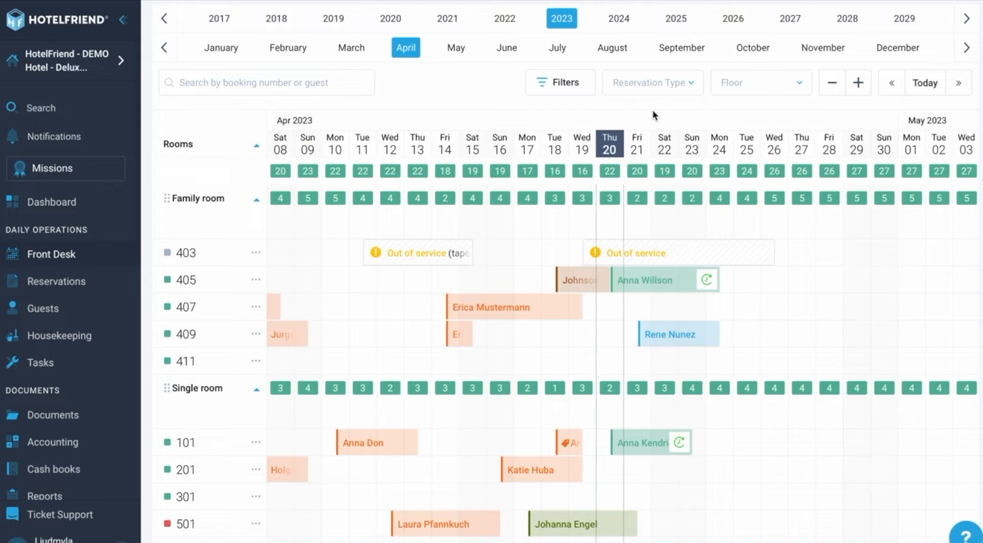
Step: Filter the rooms by the Pets allowed facility and review the matching rooms in the calendar
left_click(562, 88)
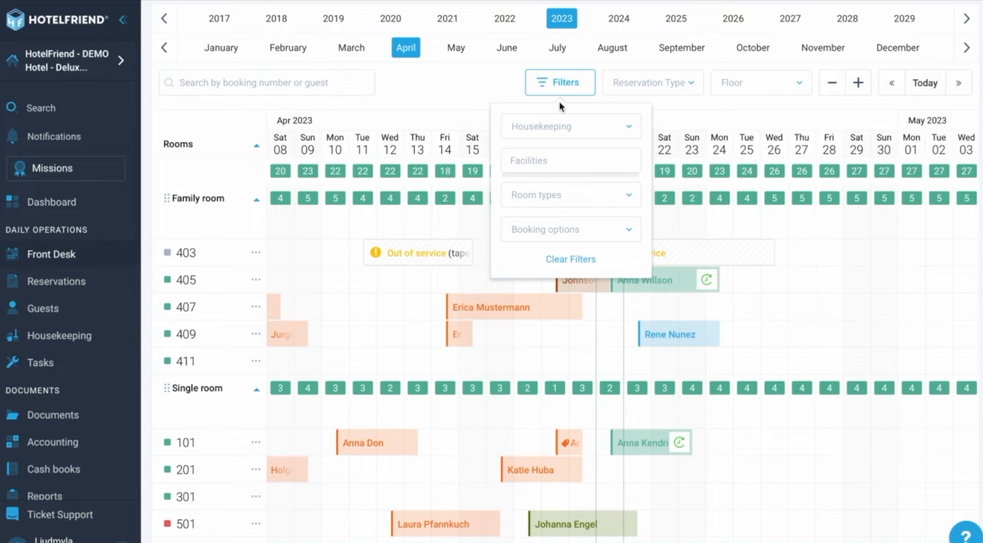
left_click(538, 161)
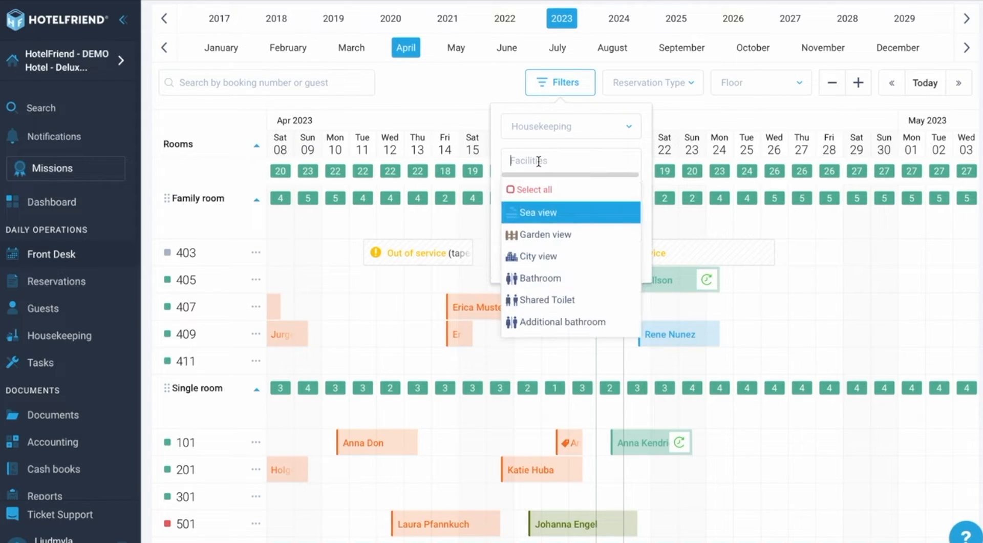
type("pets")
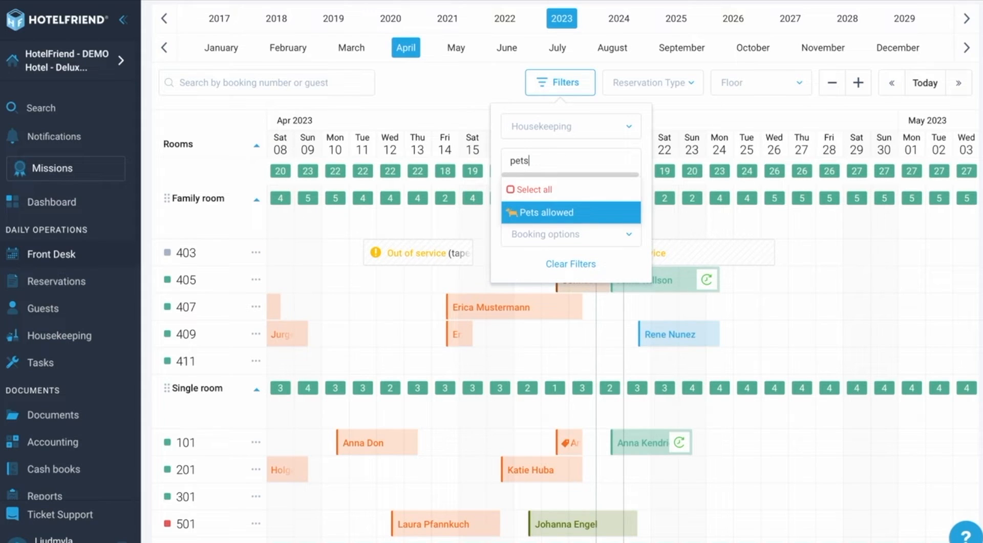
key("Return")
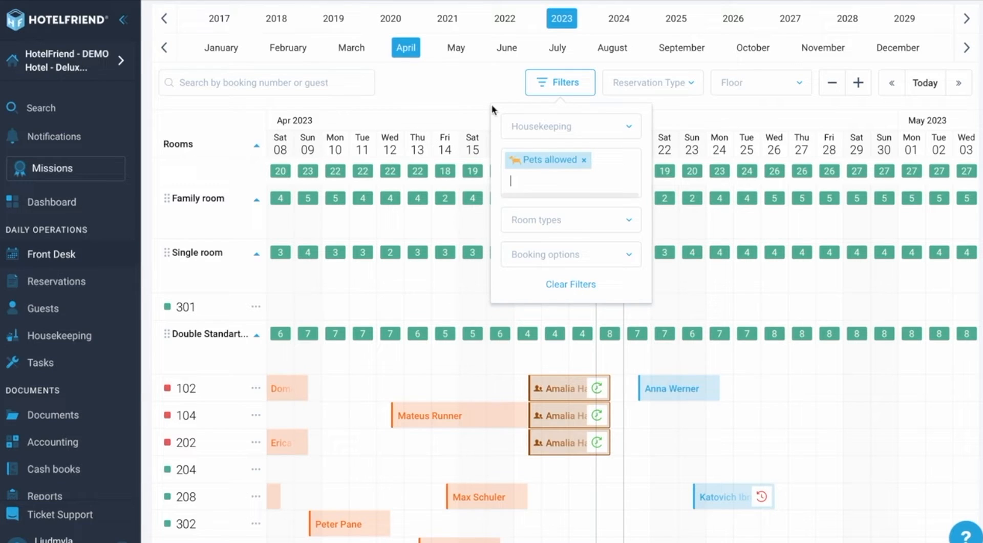
left_click(472, 85)
scroll(496, 435, "down", 2)
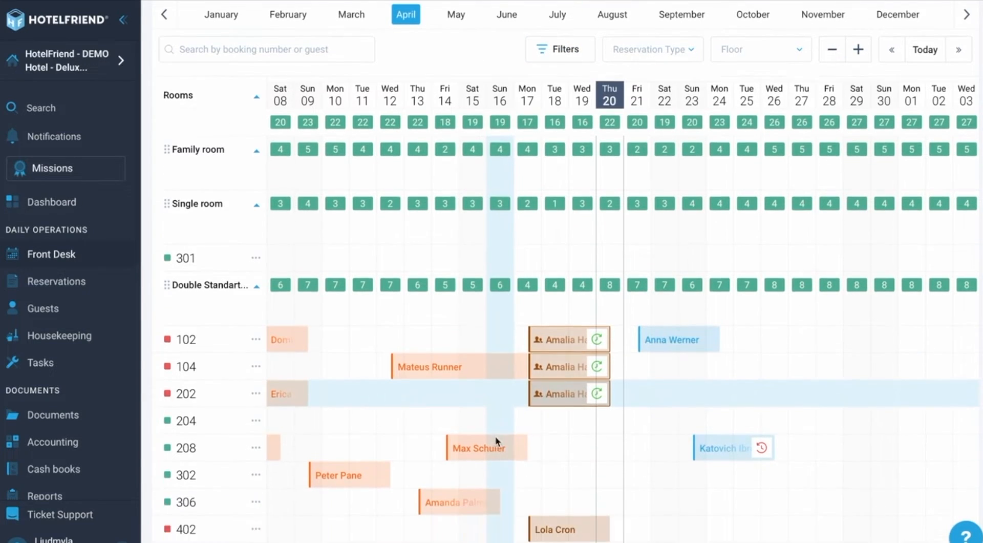
scroll(496, 435, "down", 1)
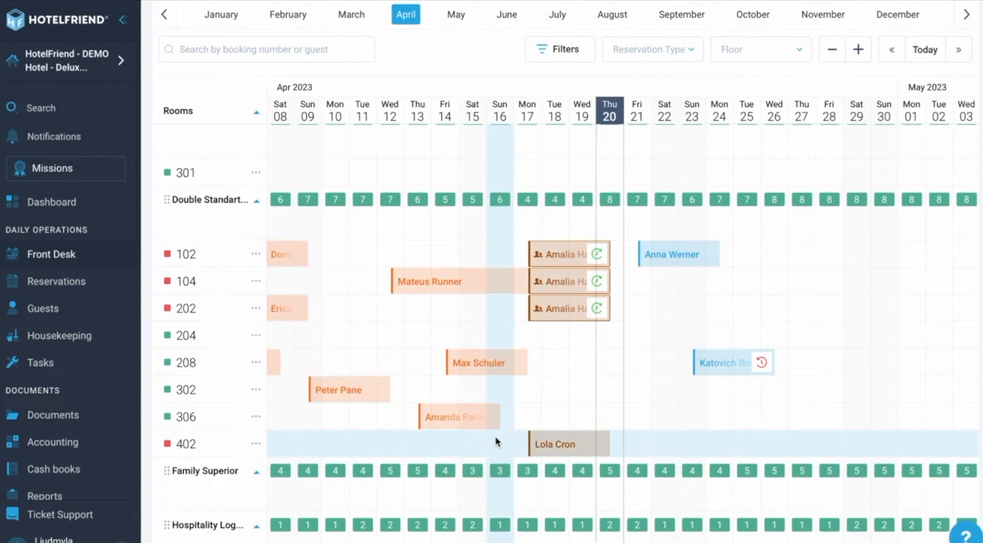
Step: Start a quick booking for room 301 covering 20-04-2023 to 23-04-2023 directly in the calendar
mouse_move(219, 254)
scroll(219, 254, "up", 4)
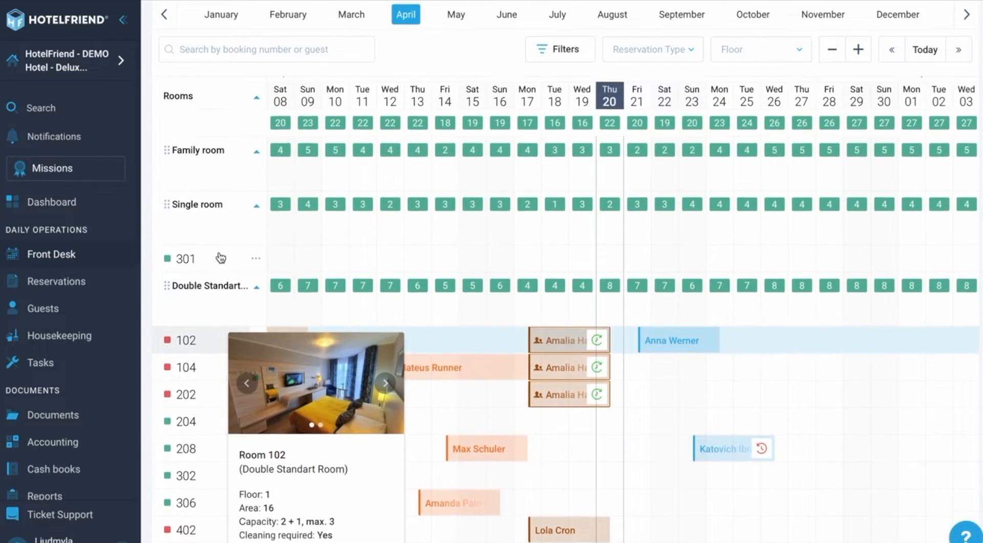
scroll(219, 255, "down", 1)
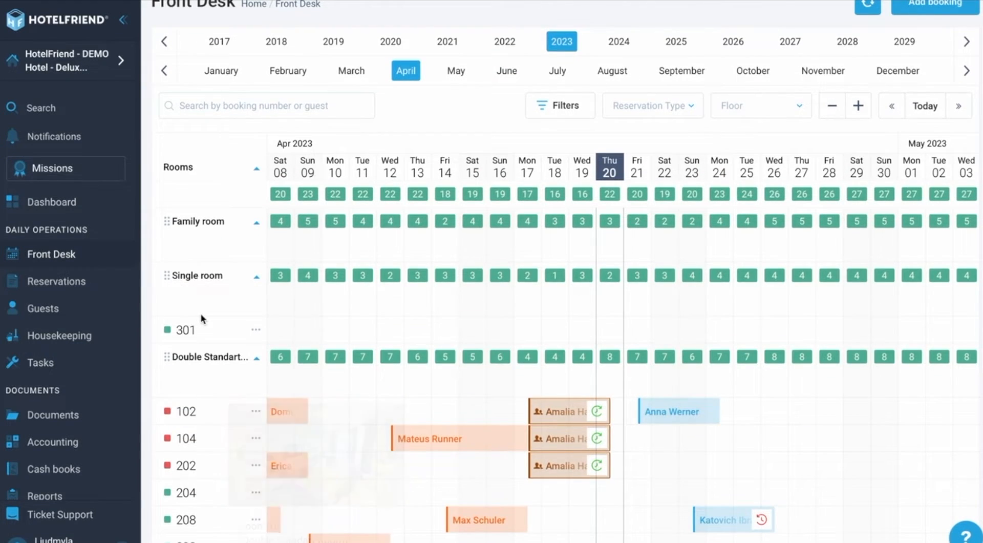
scroll(202, 318, "down", 2)
scroll(202, 318, "down", 1)
mouse_move(202, 318)
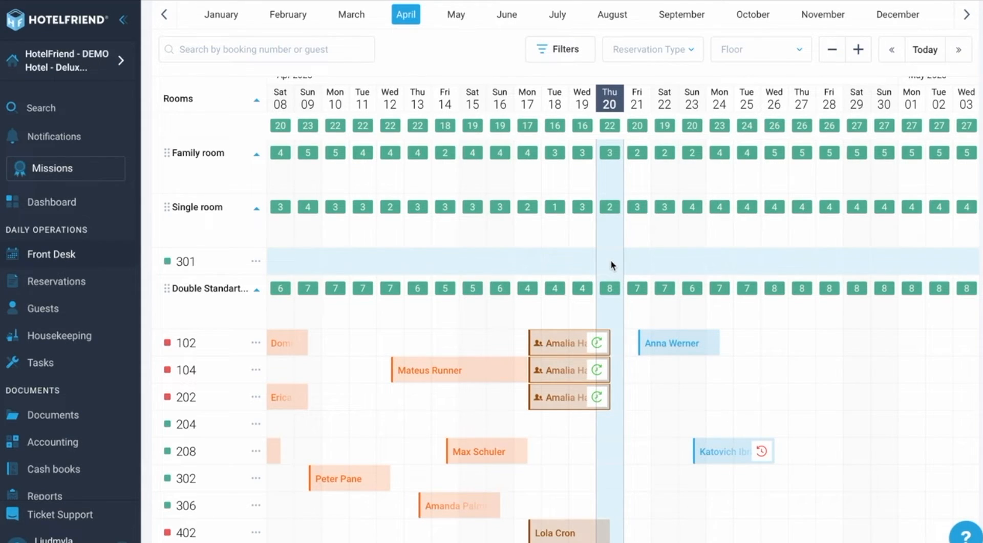
left_click_drag(613, 265, 694, 262)
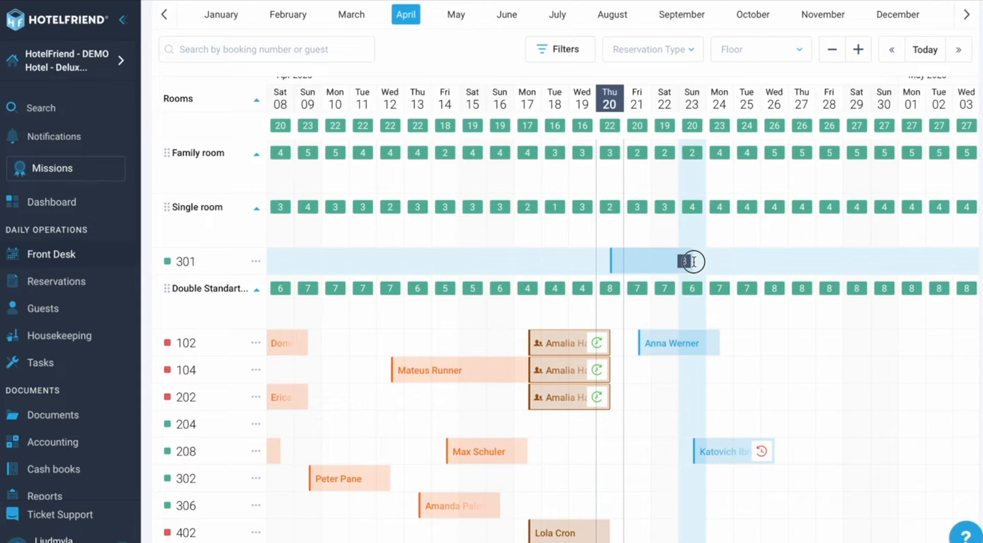
left_click_drag(694, 262, 694, 262)
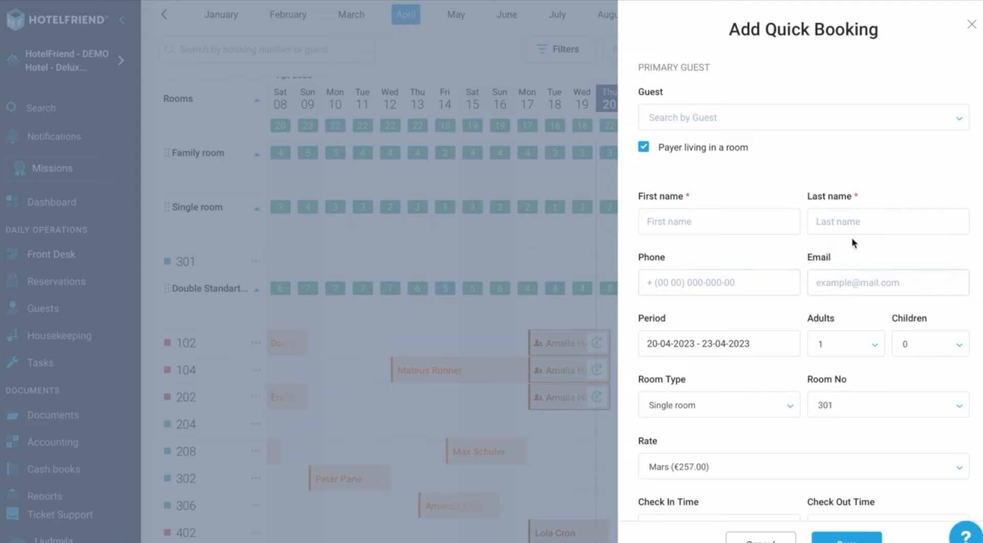
Step: Find an existing guest by partial name and assign them as the quick booking's primary guest
scroll(788, 372, "down", 3)
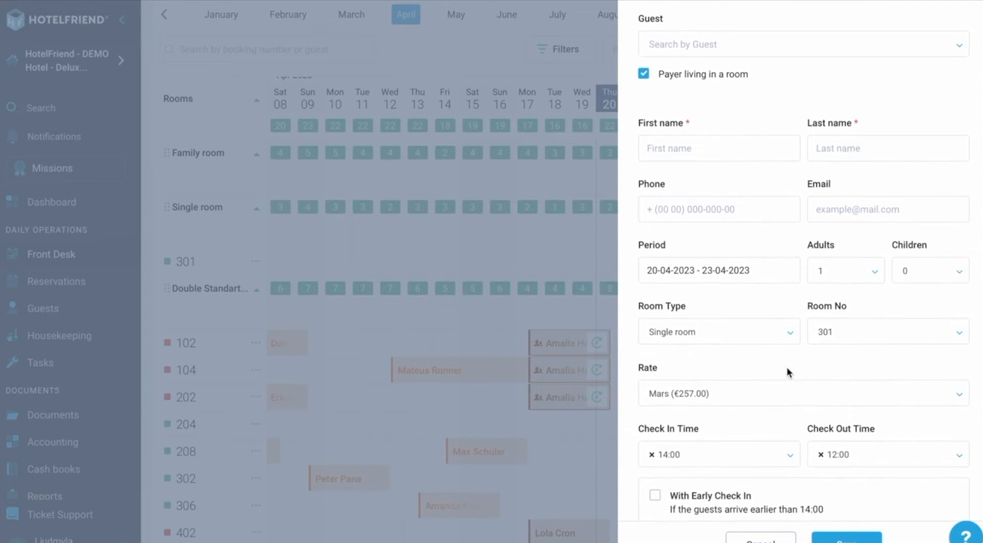
scroll(789, 373, "up", 3)
left_click(751, 119)
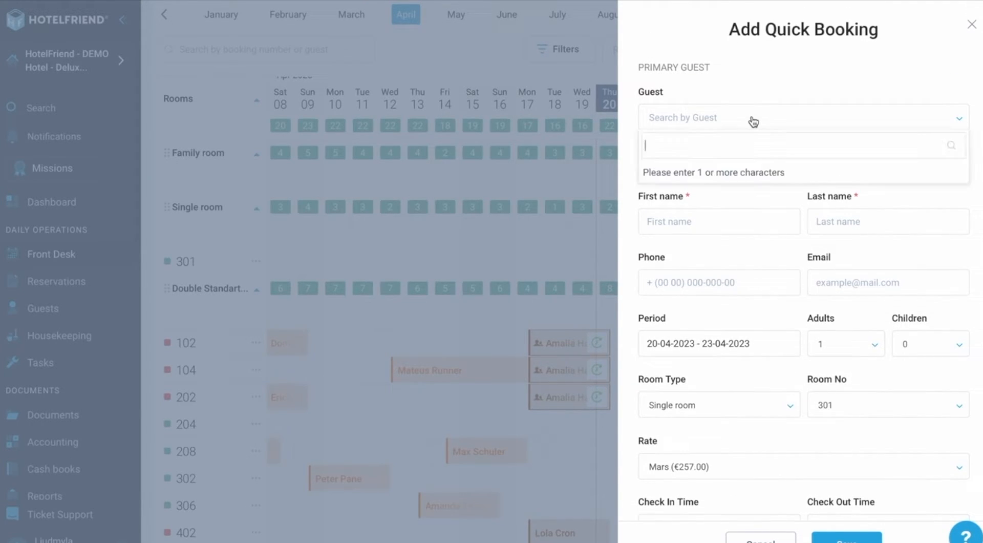
type("will")
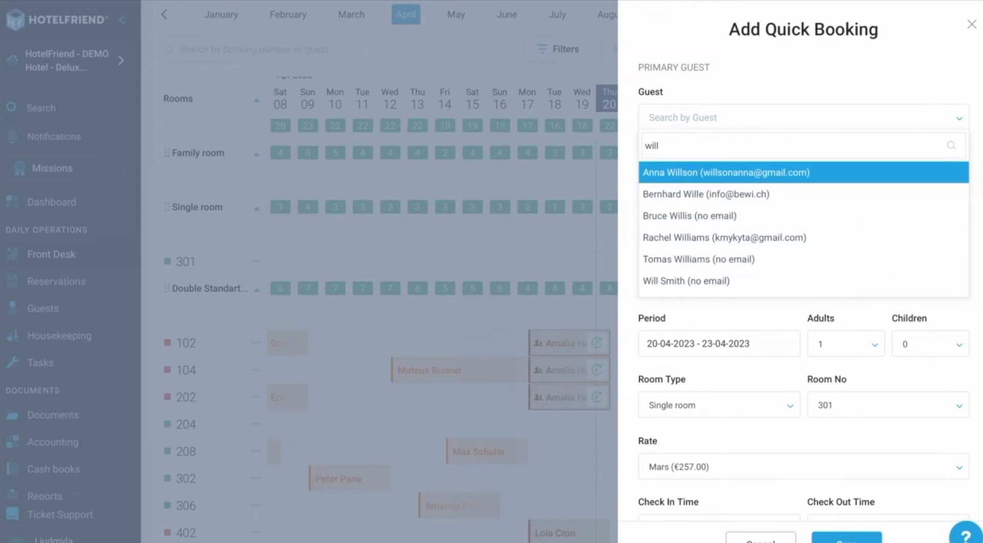
key("Return")
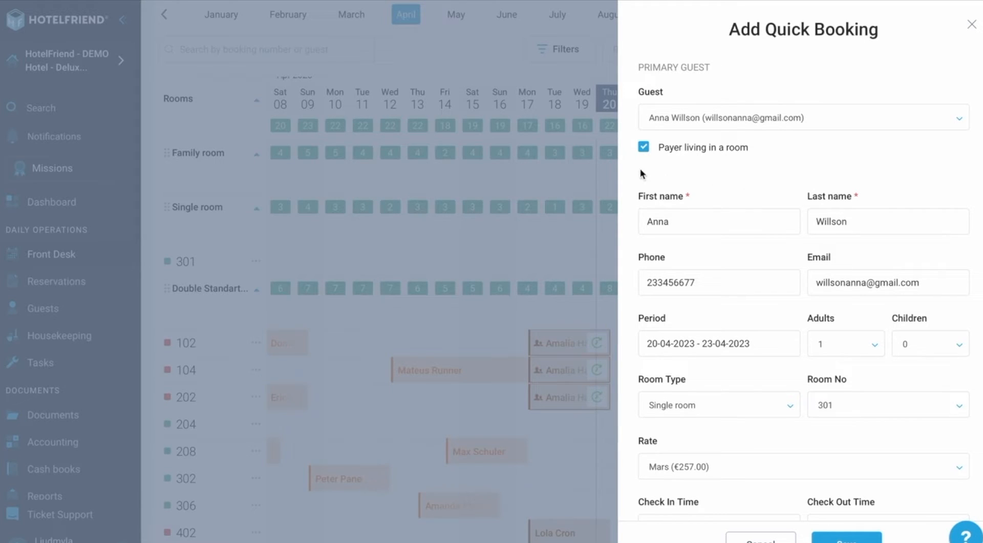
Step: Add the Early Check-In 10 Uhr option at 10:00 for €50.00 to the quick booking
scroll(630, 200, "down", 1)
scroll(630, 200, "down", 1)
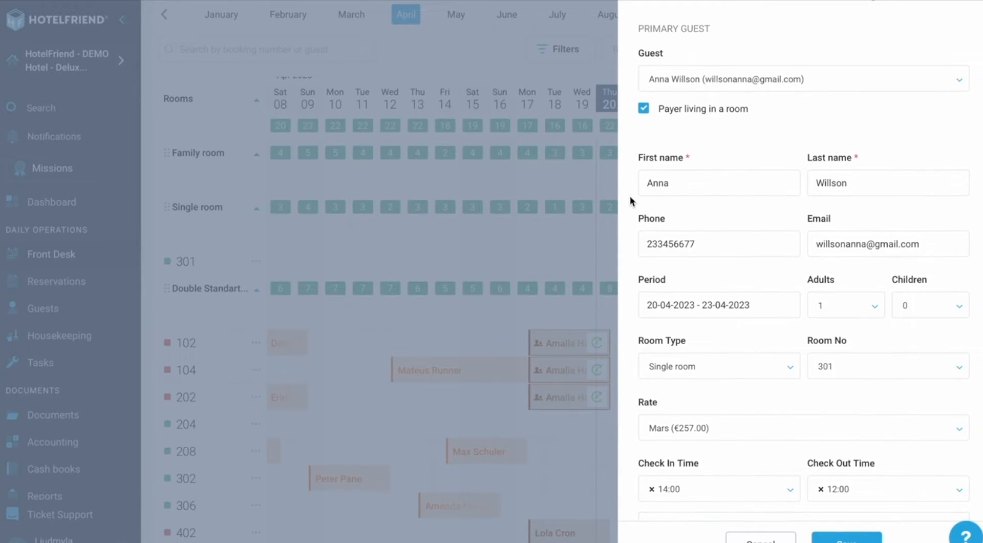
scroll(631, 201, "down", 5)
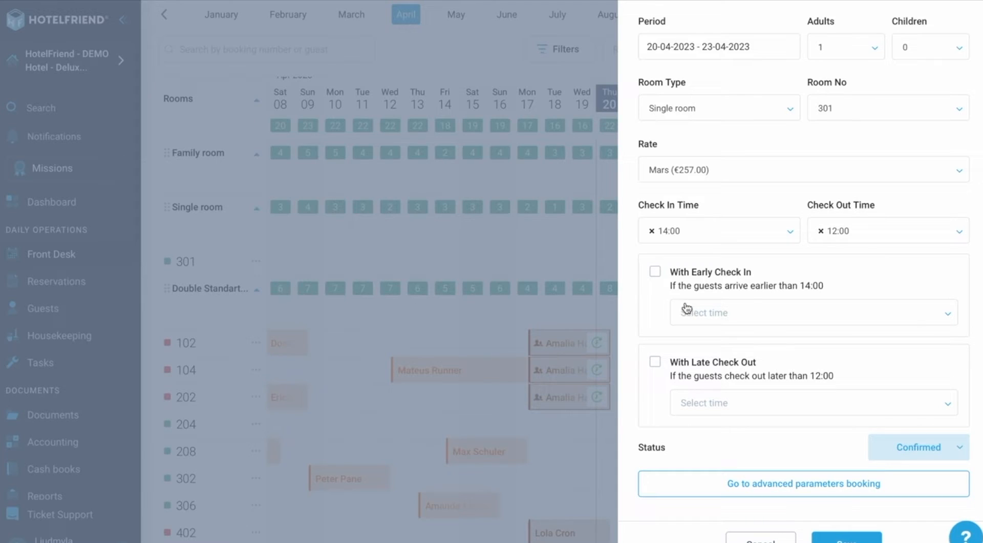
left_click(657, 273)
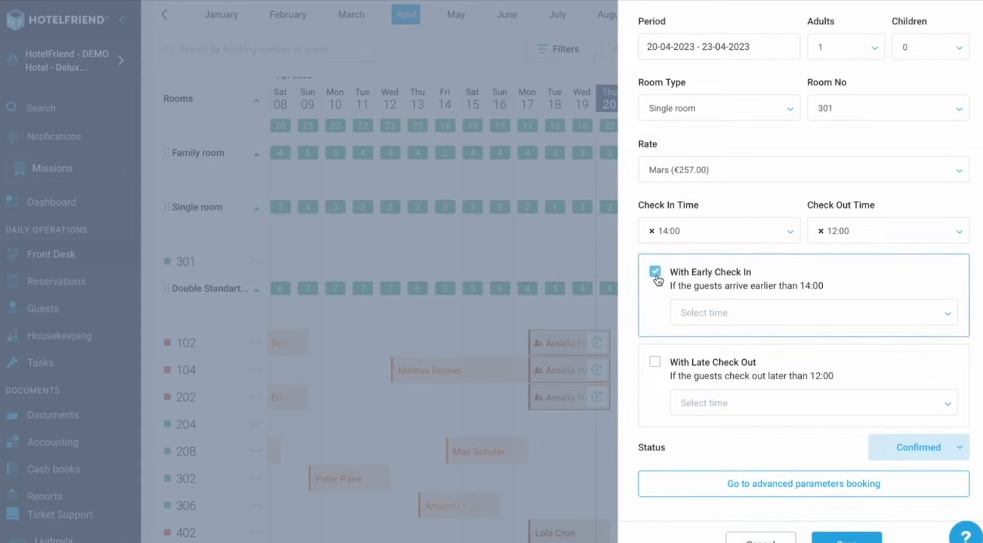
left_click(711, 316)
left_click(713, 367)
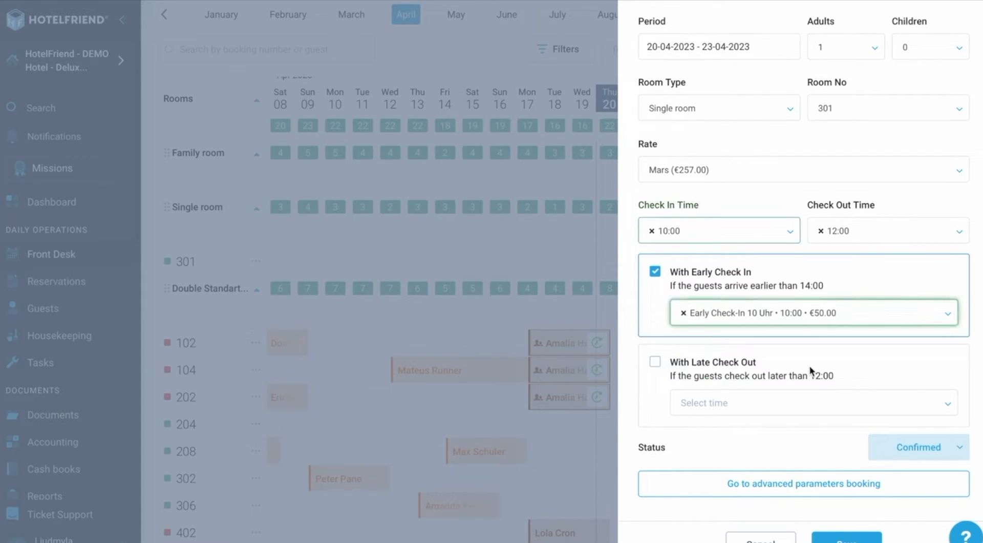
Step: Save the quick booking with Confirmed status and preview its summary in room 301's calendar row
left_click(903, 450)
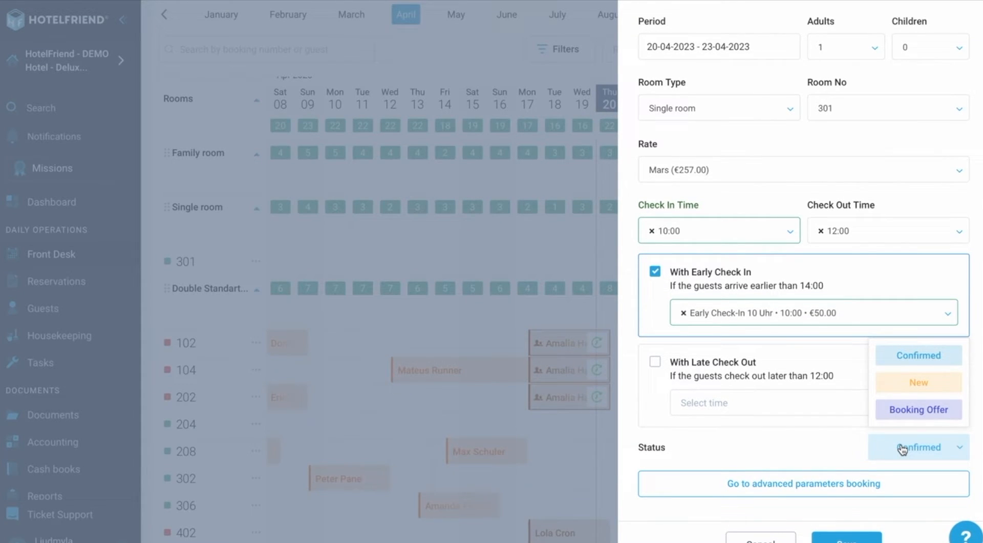
left_click(901, 359)
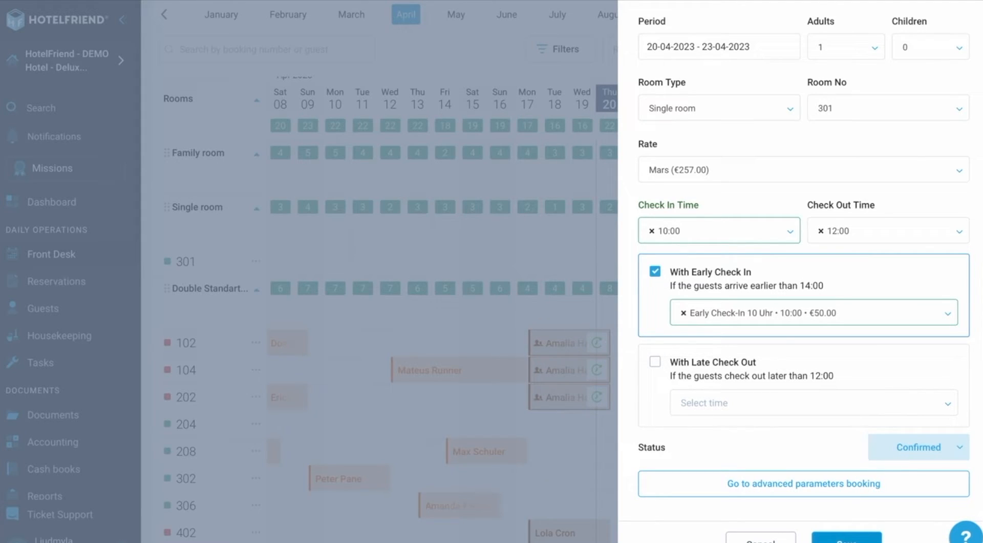
left_click(846, 538)
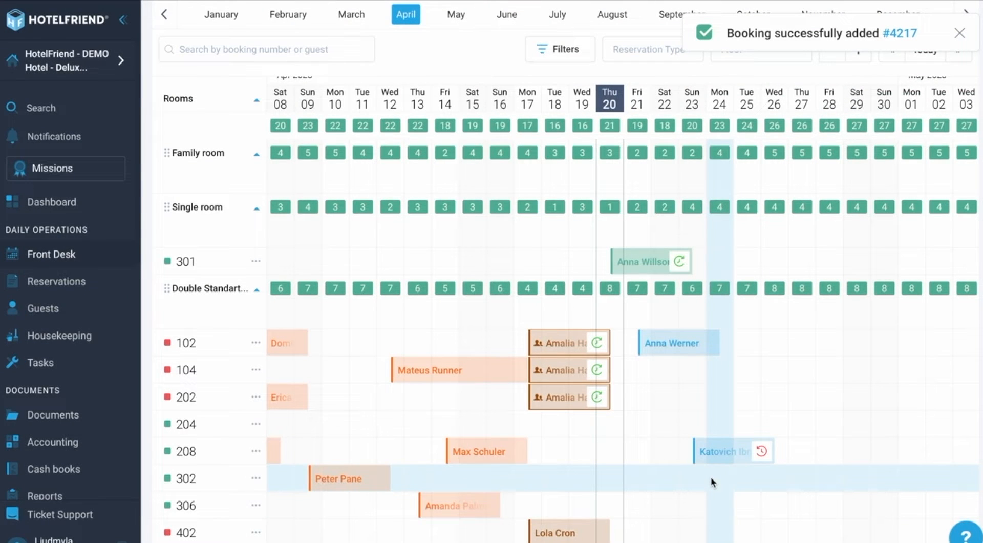
scroll(744, 339, "up", 1)
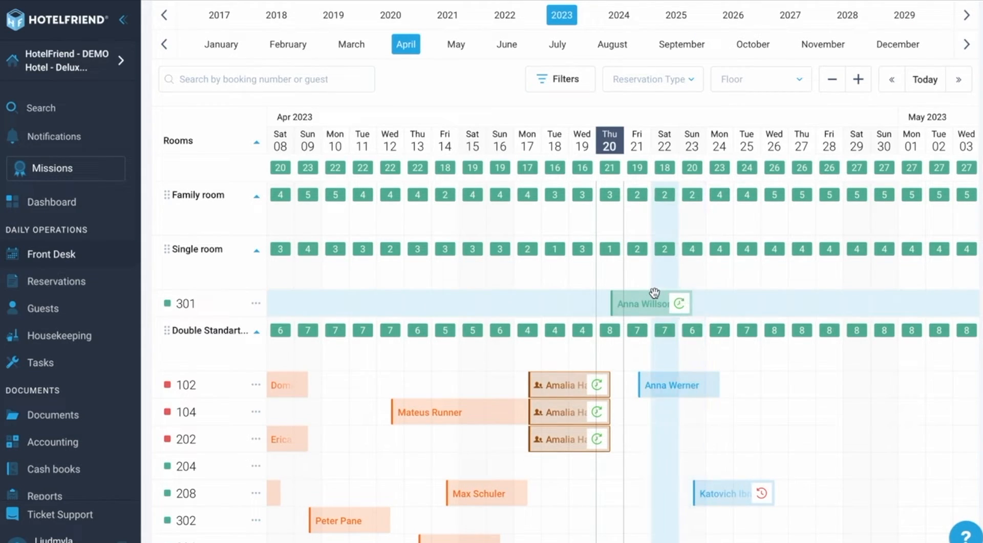
mouse_move(625, 292)
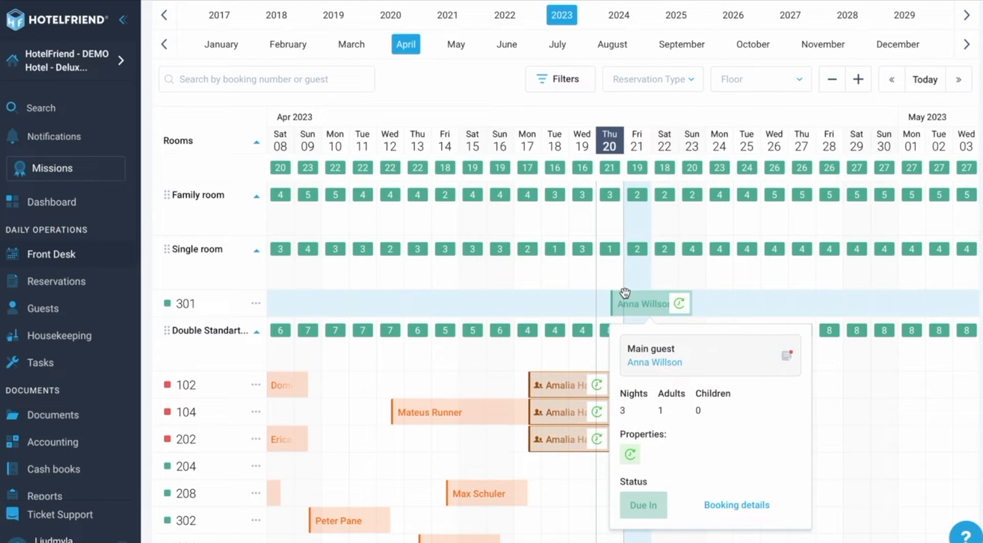
Step: Clear all calendar filters, including the Pets allowed facility, and close the filter options
scroll(625, 292, "up", 1)
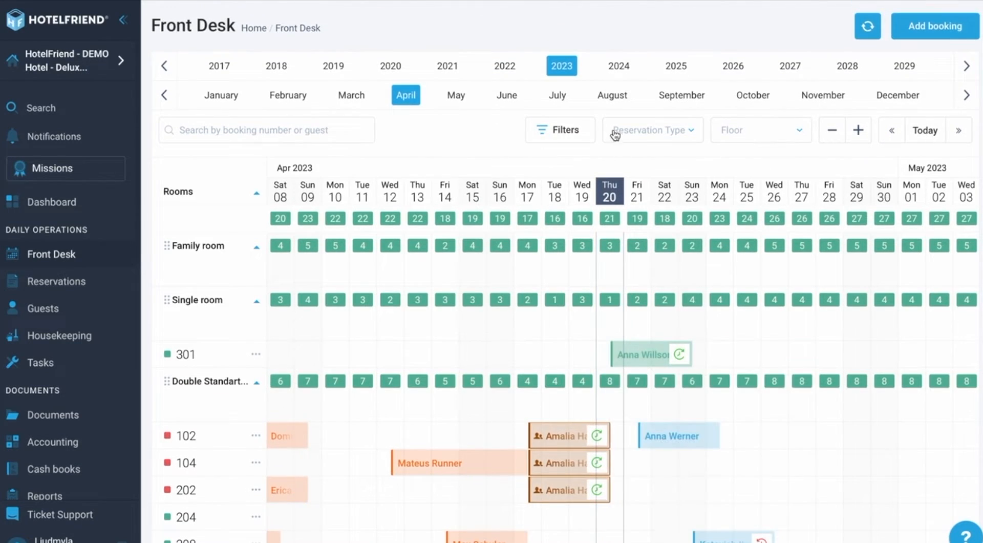
left_click(578, 134)
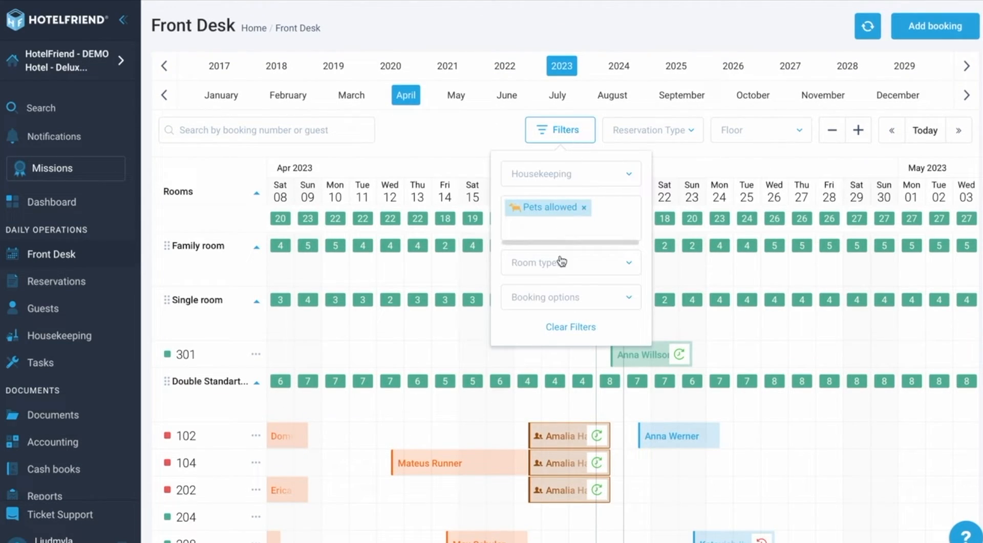
left_click(563, 327)
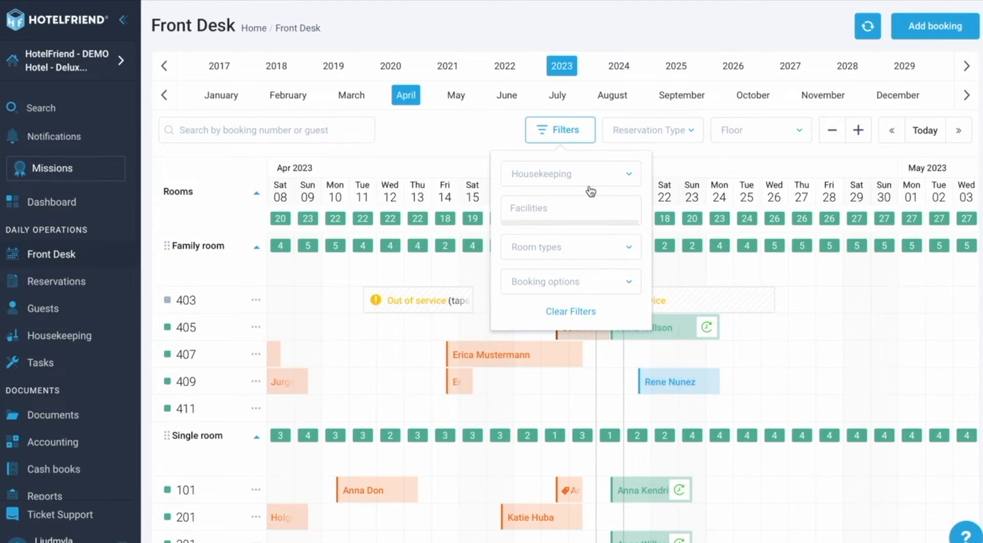
left_click(491, 127)
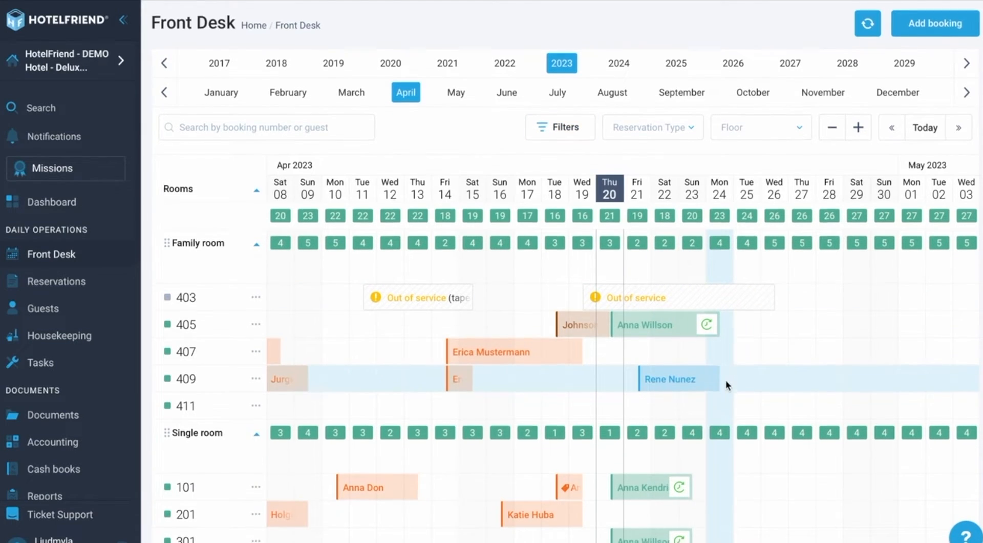
Step: Extend the room 405 booking that starts on 20 April by two nights, to a check-out date of 26-04-2023
scroll(723, 382, "down", 1)
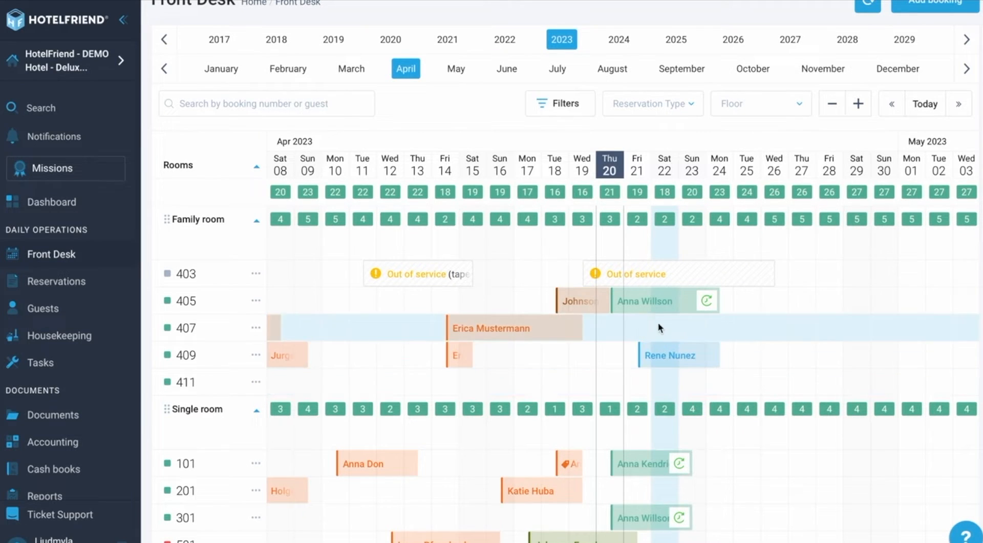
mouse_move(634, 308)
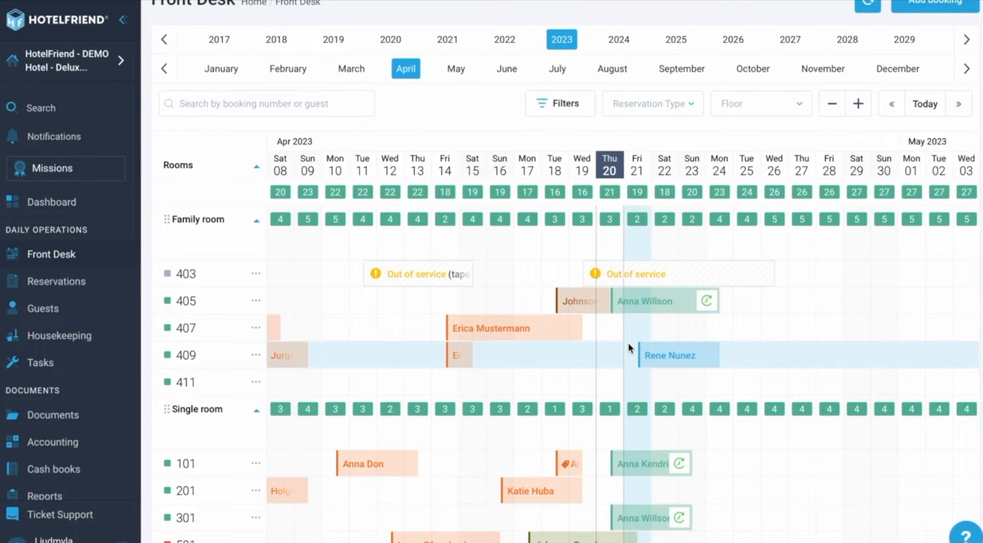
scroll(629, 349, "down", 1)
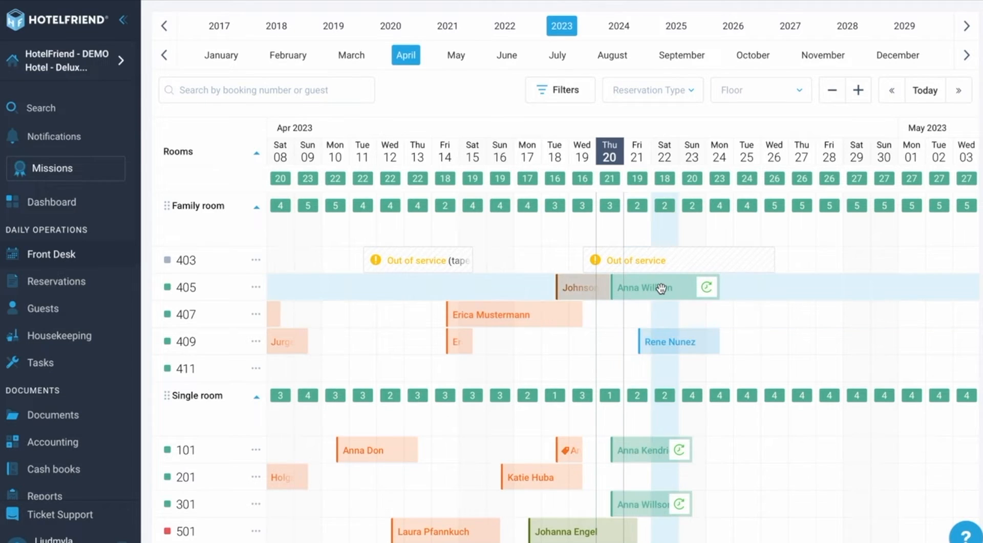
mouse_move(661, 289)
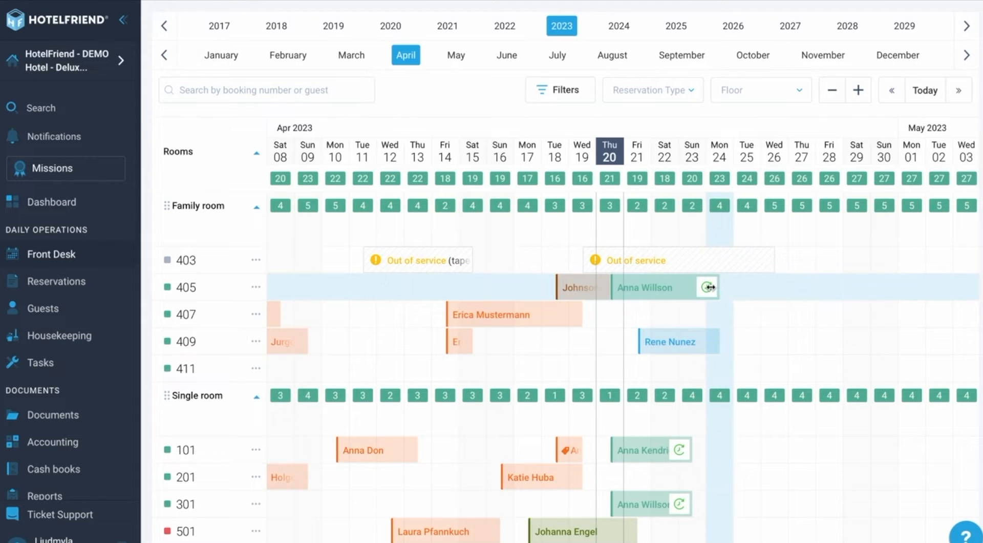
left_click_drag(710, 288, 769, 289)
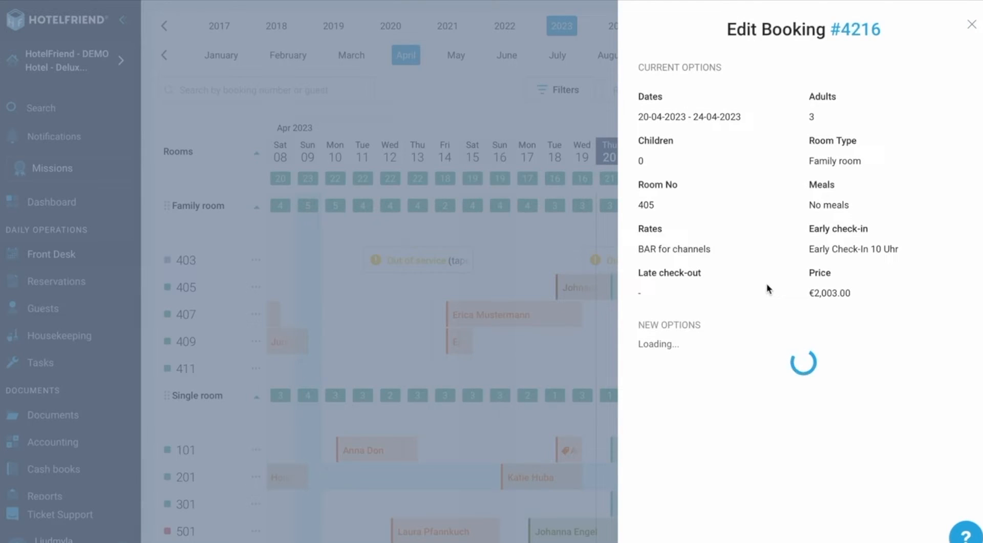
scroll(764, 302, "down", 2)
scroll(763, 299, "down", 2)
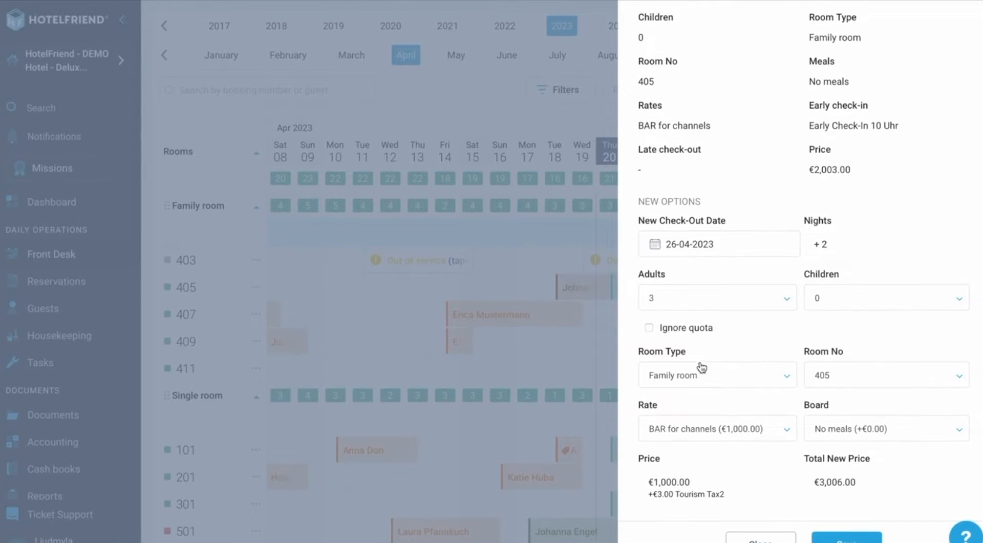
Step: Assign the extension nights to room 407 with the Breakfast board option and save the booking changes
left_click(845, 384)
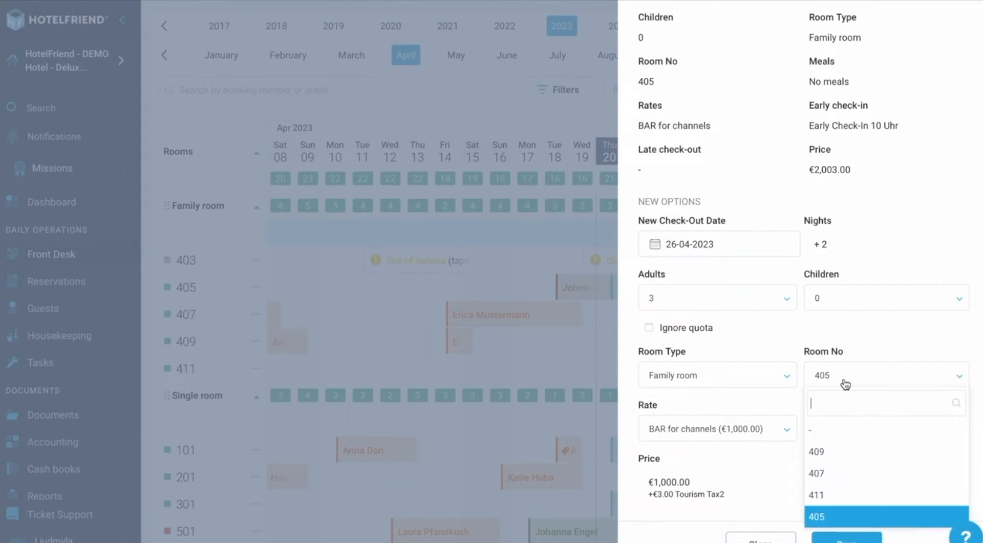
left_click(830, 477)
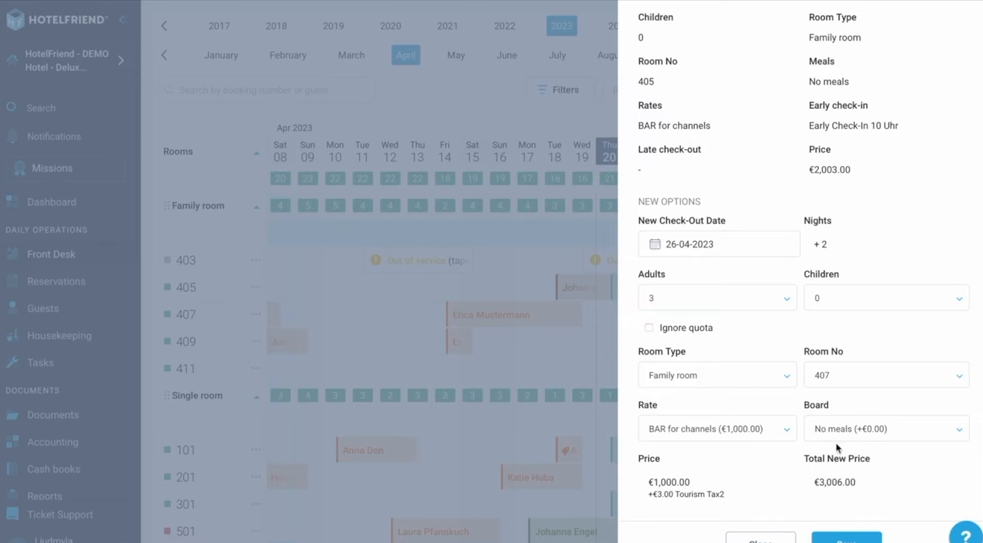
left_click(856, 432)
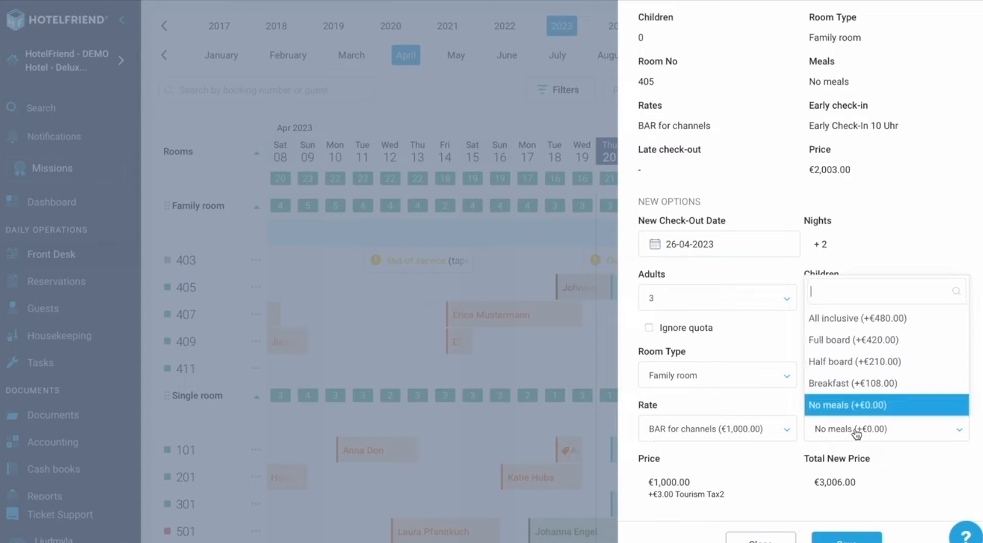
left_click(854, 390)
left_click(836, 537)
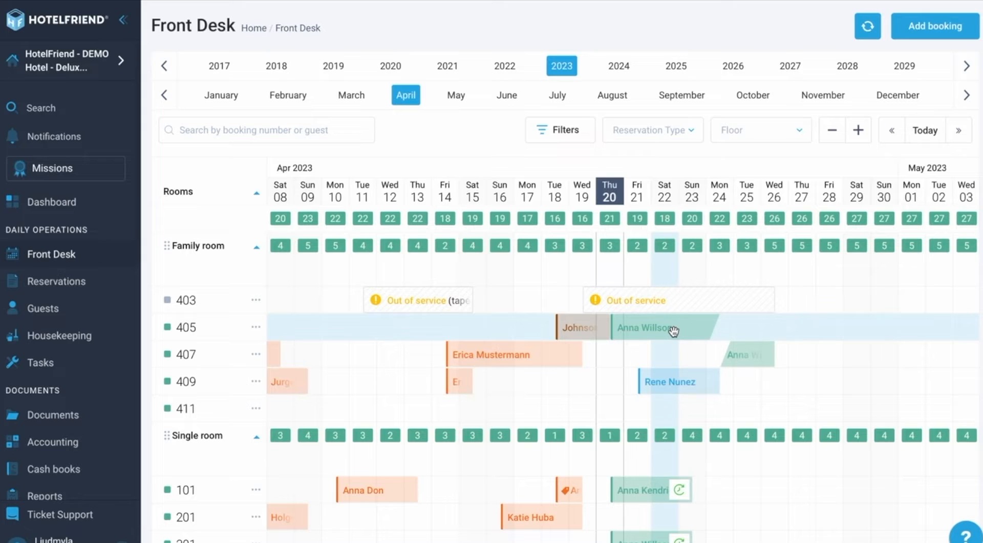
Step: Preview the extended booking's summary and inspect its split segments in rooms 405 and 407
mouse_move(674, 330)
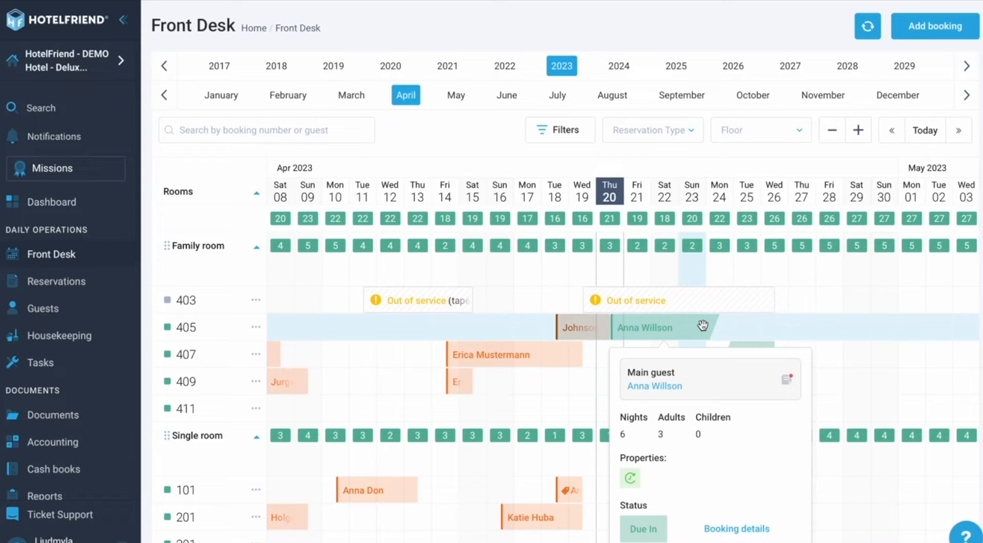
left_click_drag(702, 325, 751, 358)
mouse_move(753, 358)
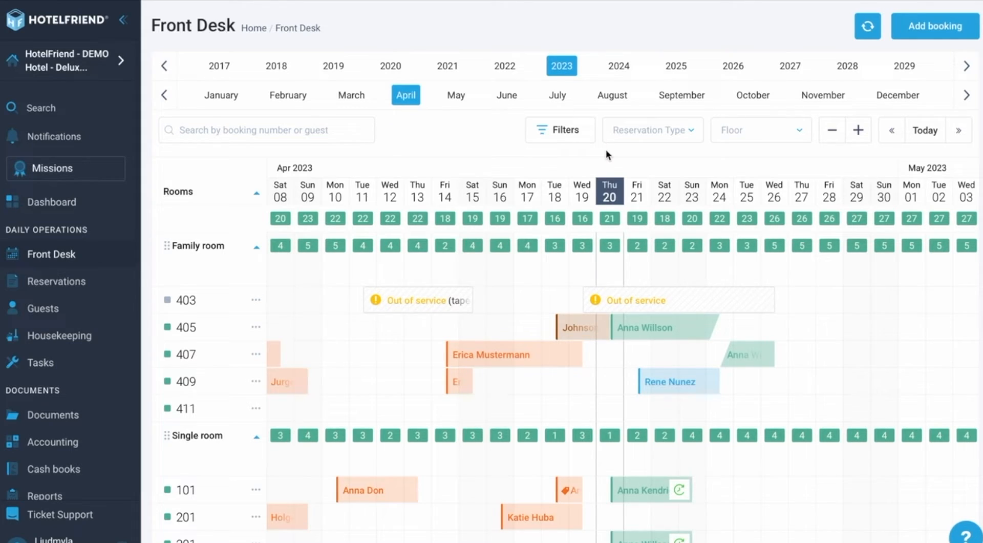
Step: Open the sales channels overview and review the WuBook connection and the status of the connected booking portals
scroll(71, 361, "down", 2)
scroll(72, 362, "down", 4)
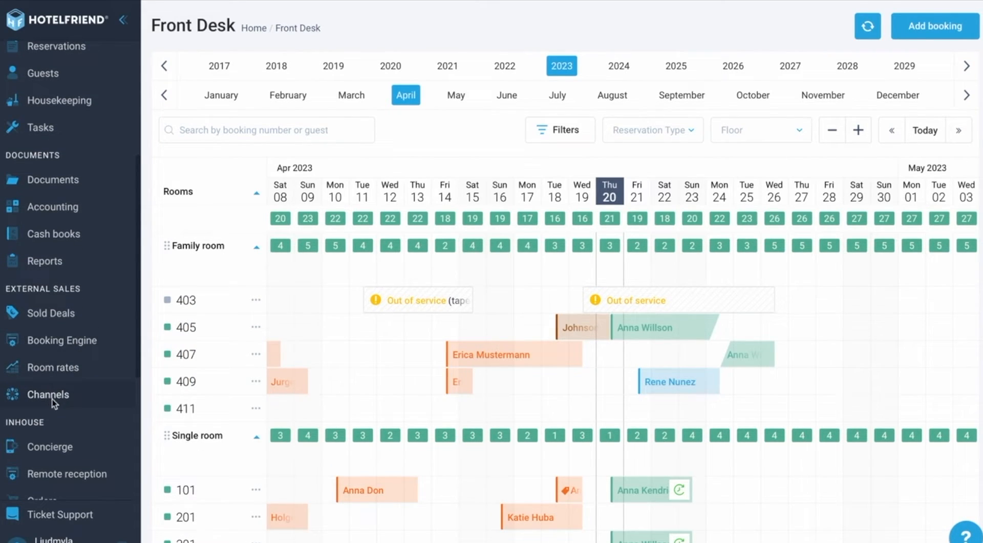
left_click(53, 394)
scroll(52, 398, "down", 4)
scroll(298, 285, "down", 1)
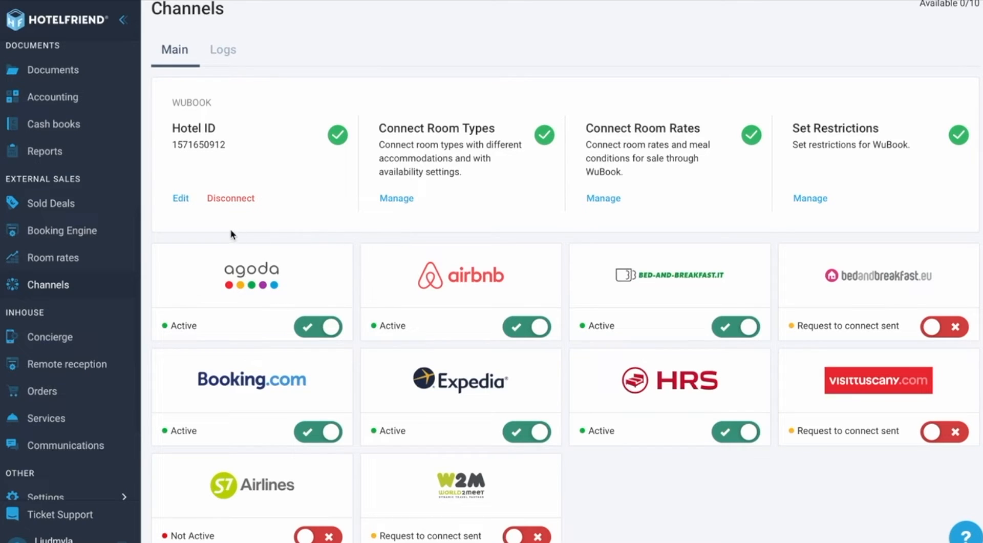
Step: Open the Booking Engine and review its setup, room type display options and colour template
left_click(77, 233)
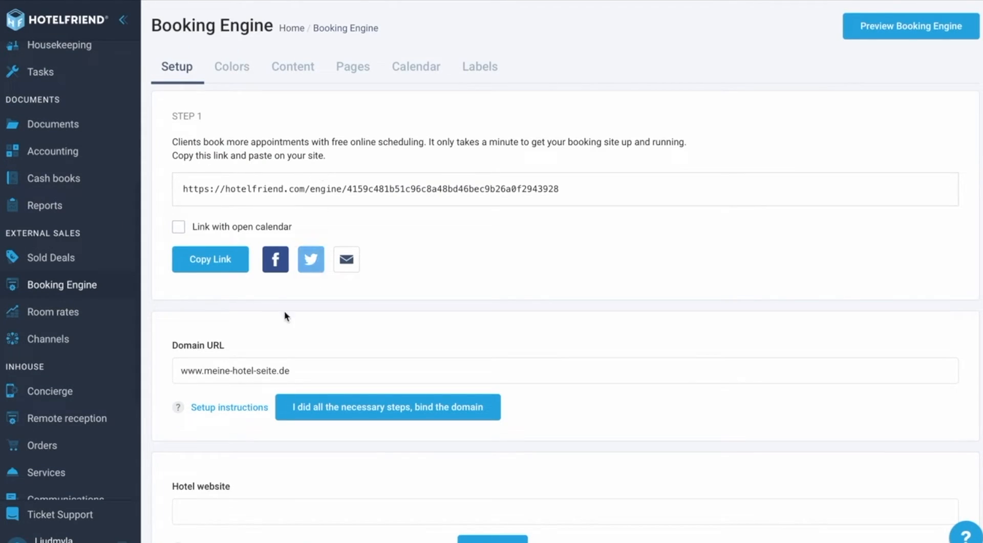
scroll(285, 314, "down", 1)
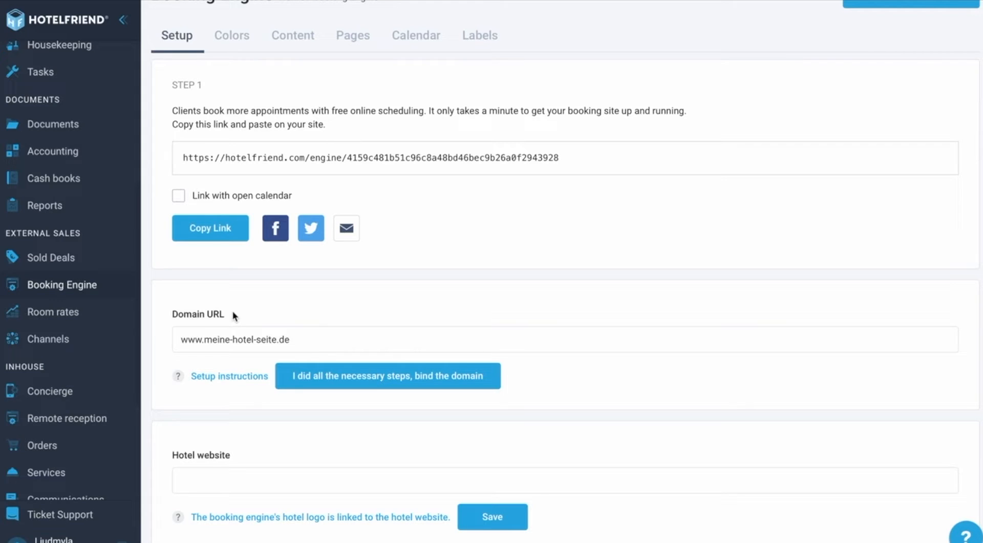
scroll(232, 314, "down", 10)
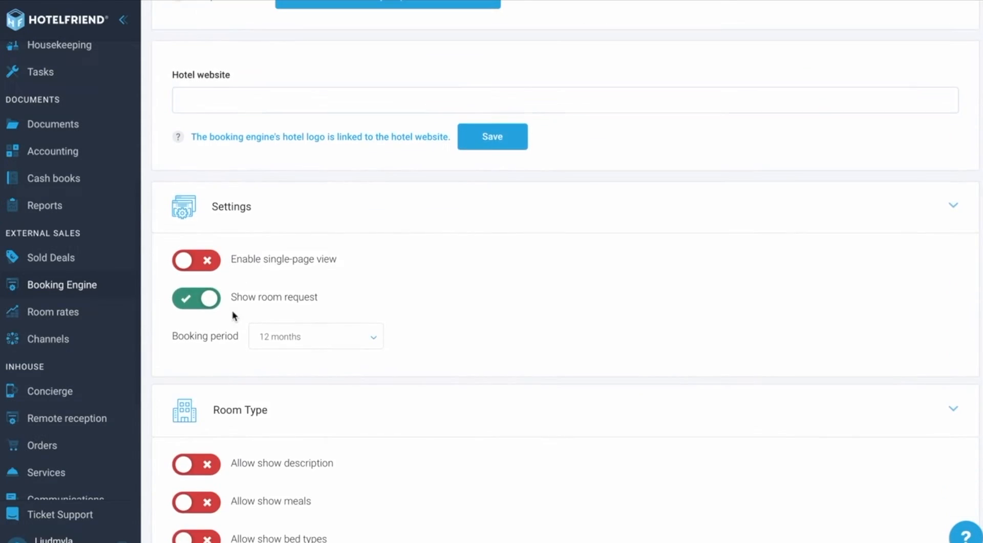
scroll(266, 505, "down", 2)
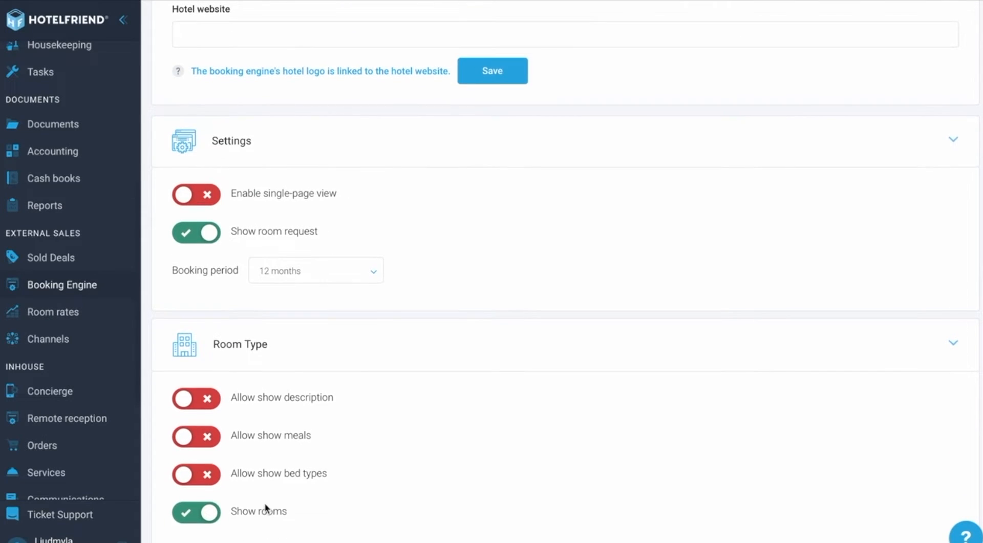
scroll(264, 402, "up", 12)
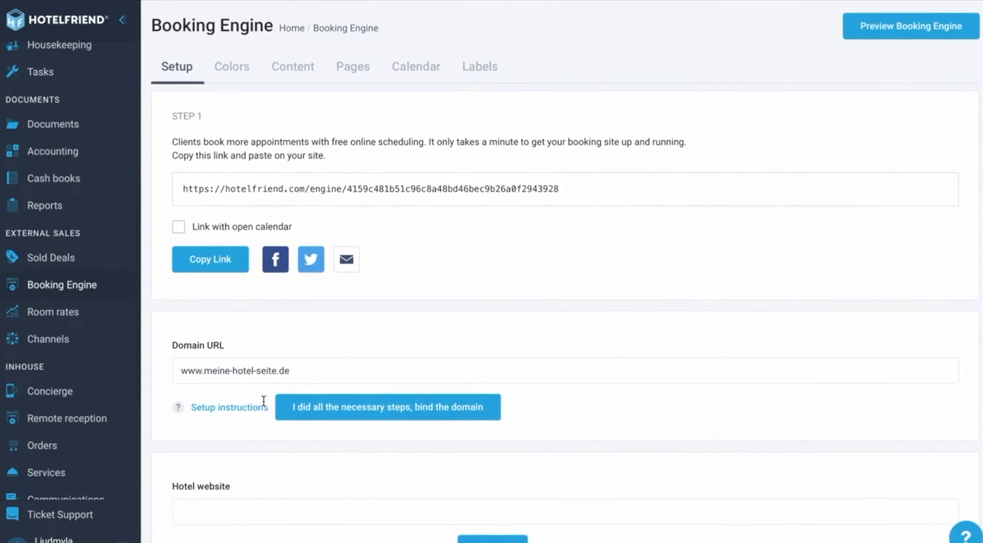
left_click(232, 67)
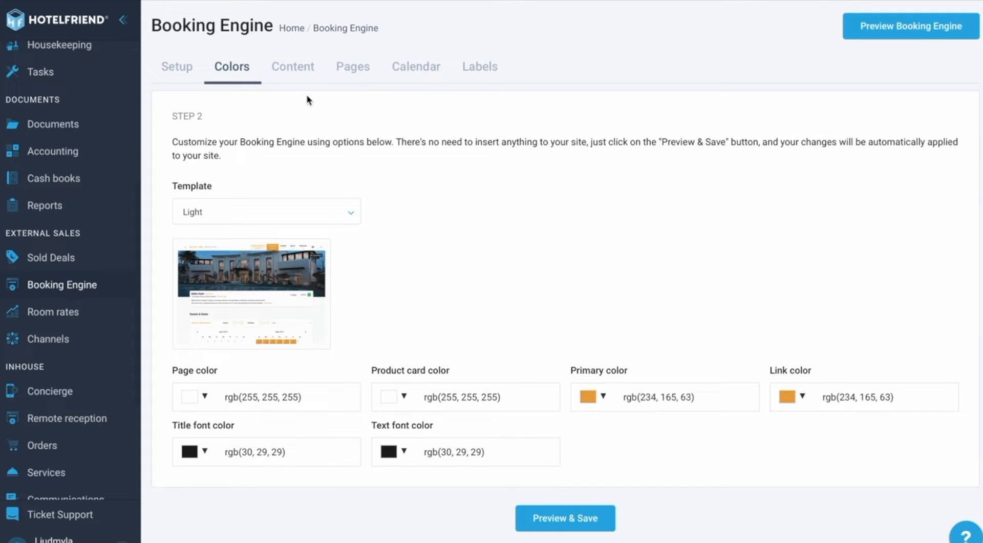
left_click(182, 75)
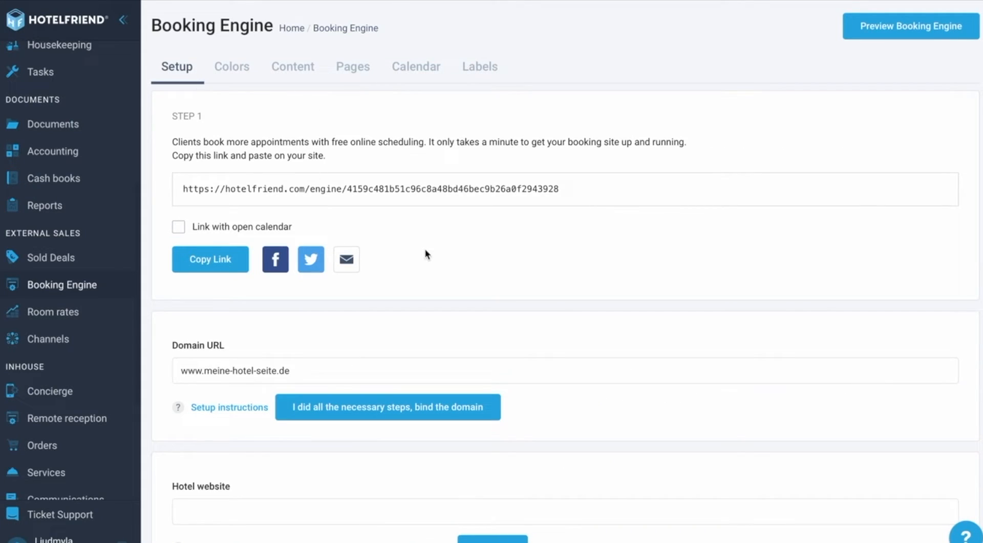
Step: Preview the booking engine's guest page, including its date calendar, facilities and location map, and return to the setup
left_click(903, 37)
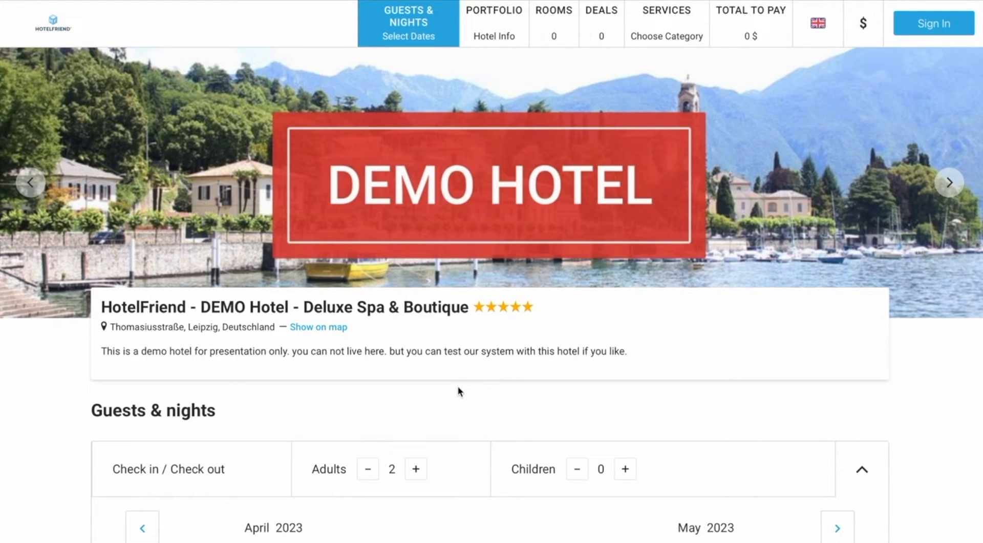
scroll(458, 387, "down", 4)
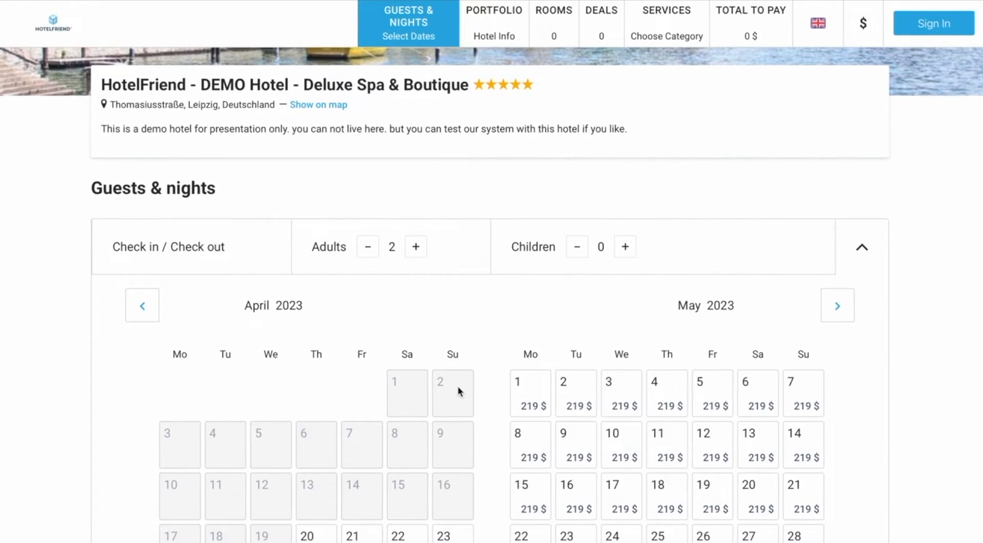
scroll(458, 387, "down", 7)
scroll(459, 388, "down", 9)
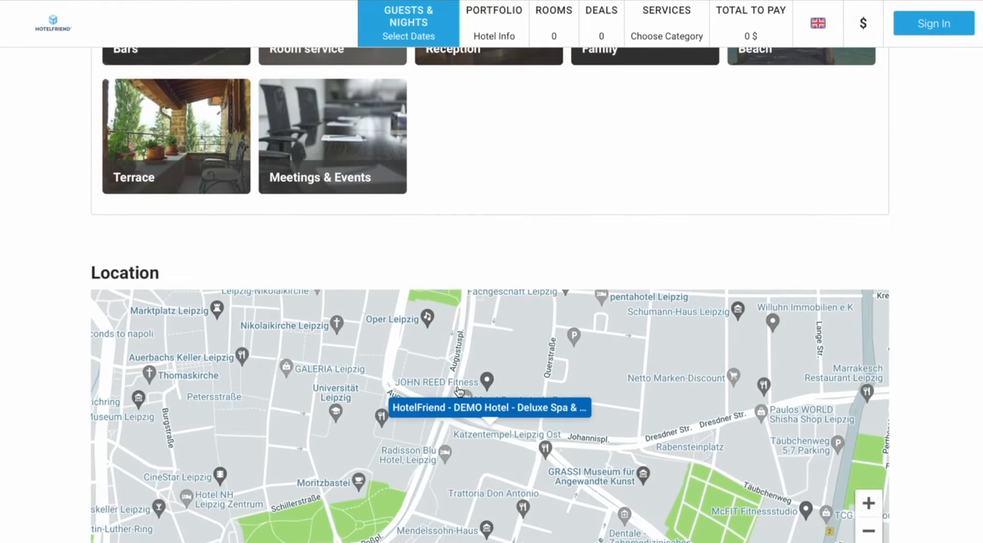
scroll(542, 159, "up", 20)
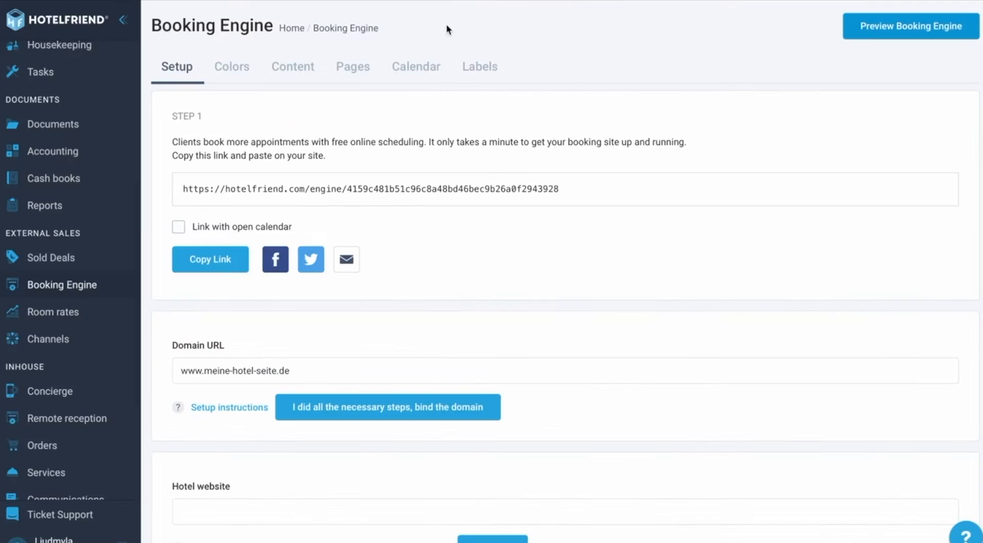
left_click(416, 67)
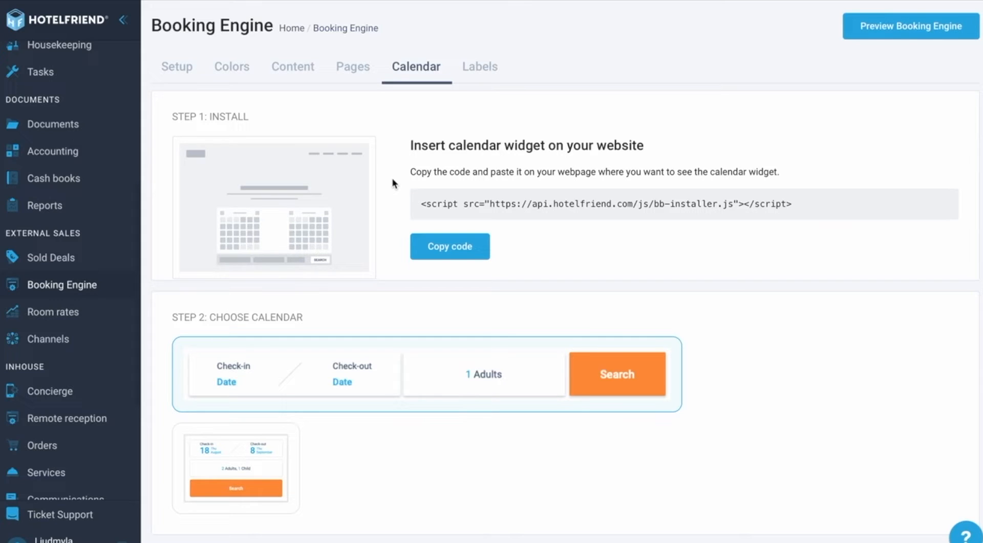
scroll(357, 490, "down", 1)
left_click(263, 418)
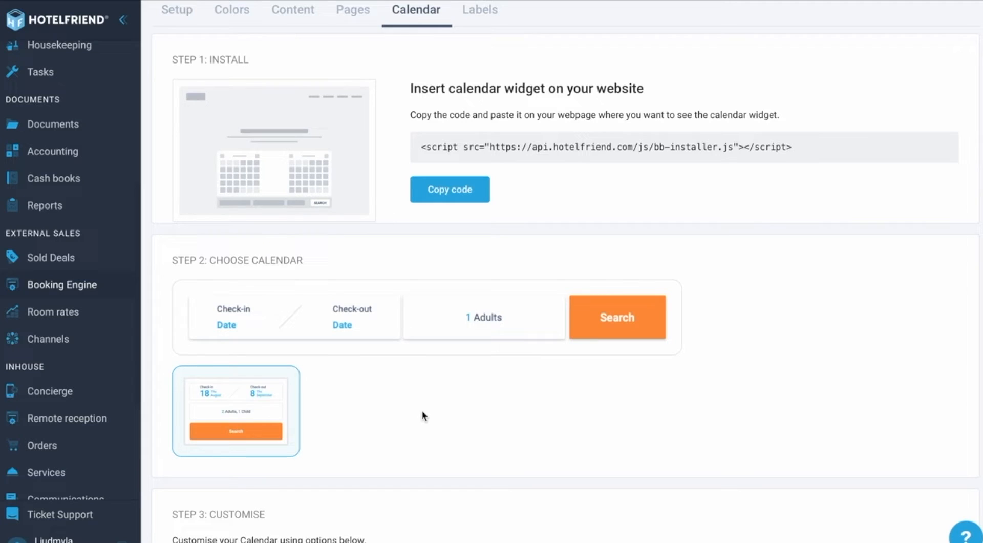
left_click(359, 346)
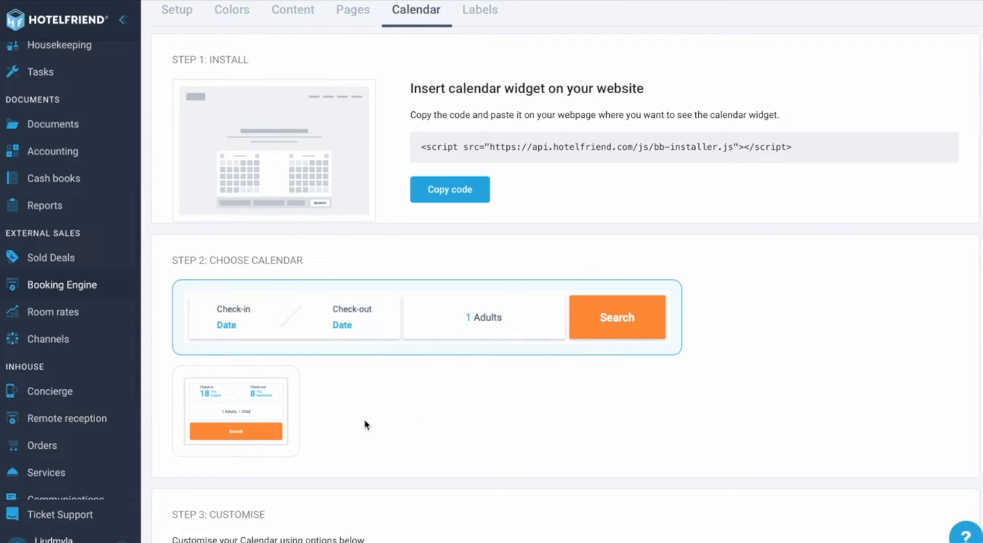
left_click(237, 416)
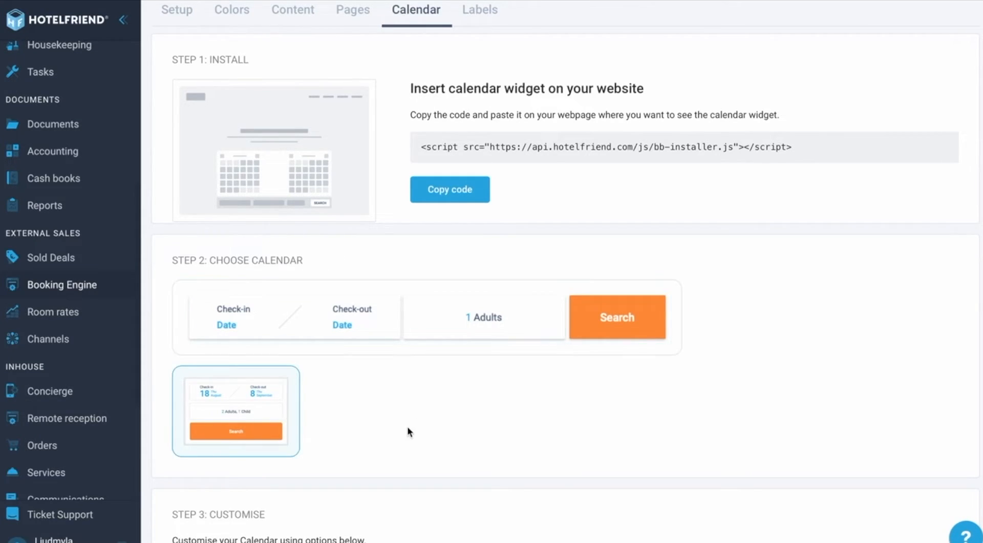
Step: Set the calendar widget's background color to light blue #c9daf8
scroll(408, 430, "down", 5)
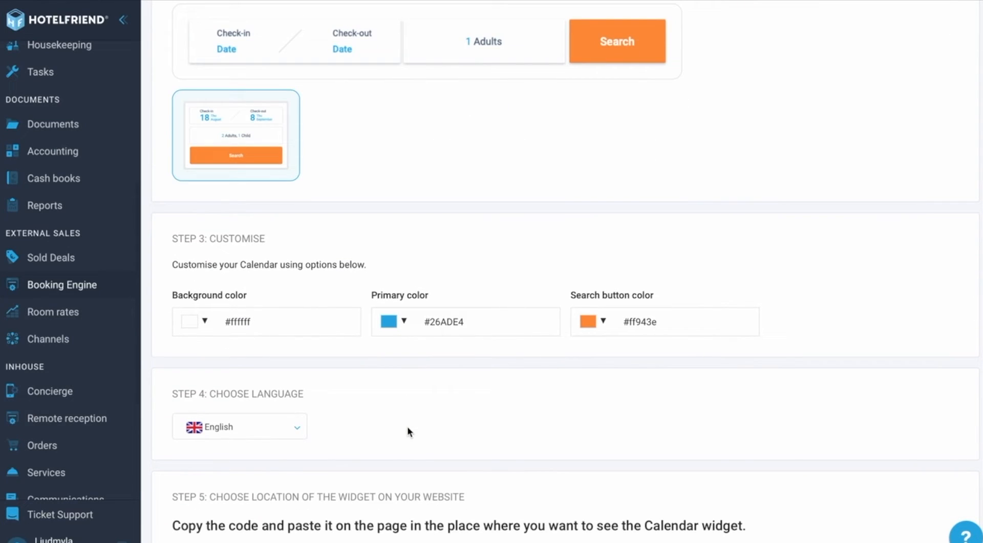
left_click(202, 321)
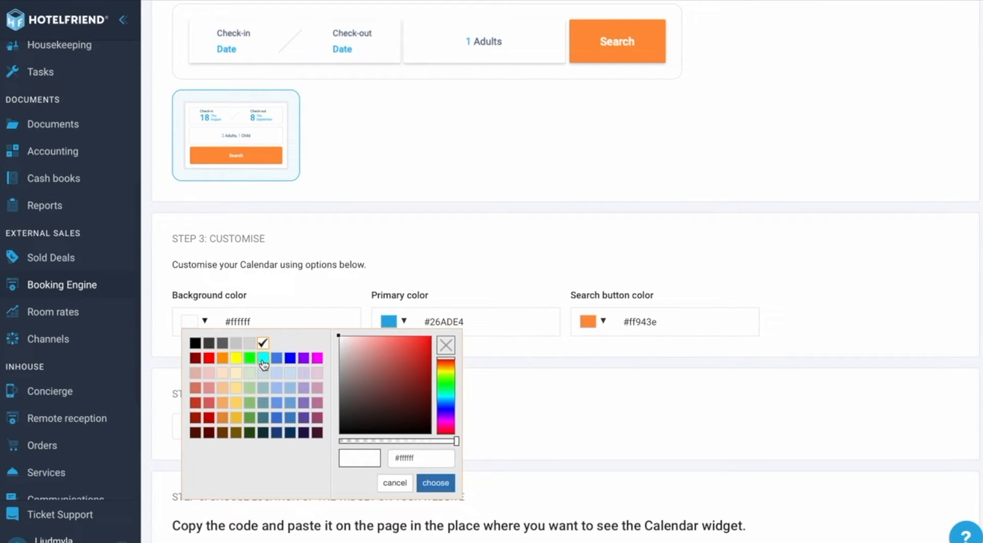
left_click(277, 373)
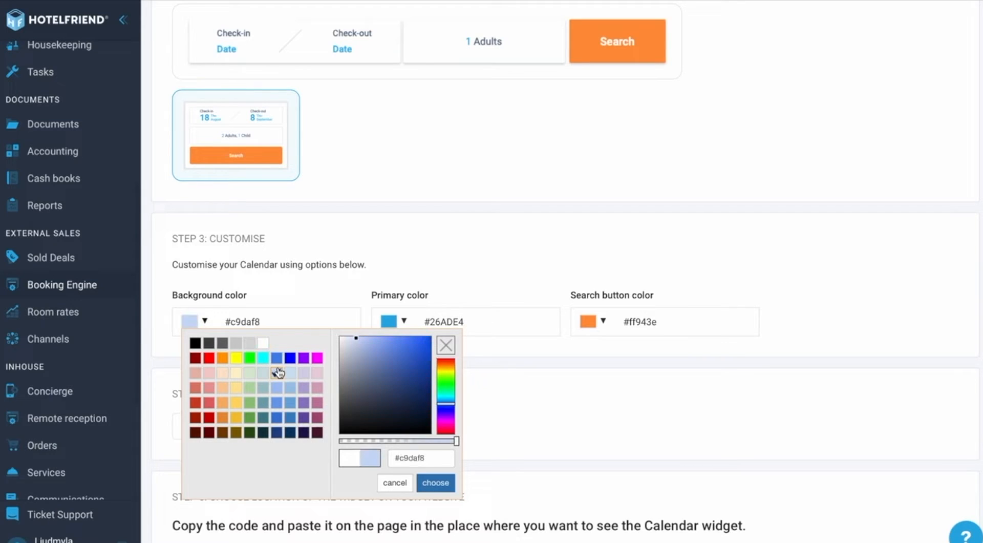
left_click(378, 282)
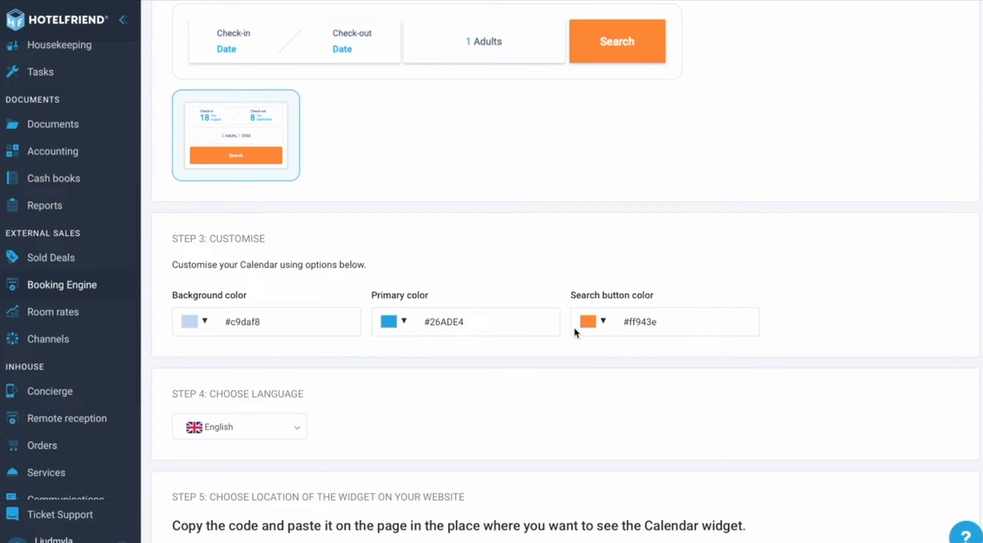
Step: Set the calendar widget's language to German
scroll(529, 385, "down", 3)
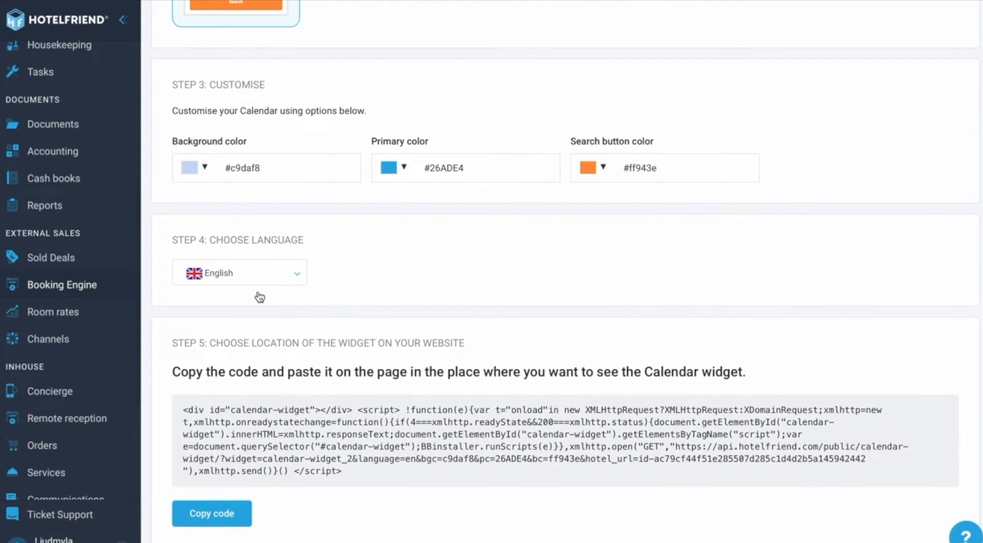
left_click(245, 275)
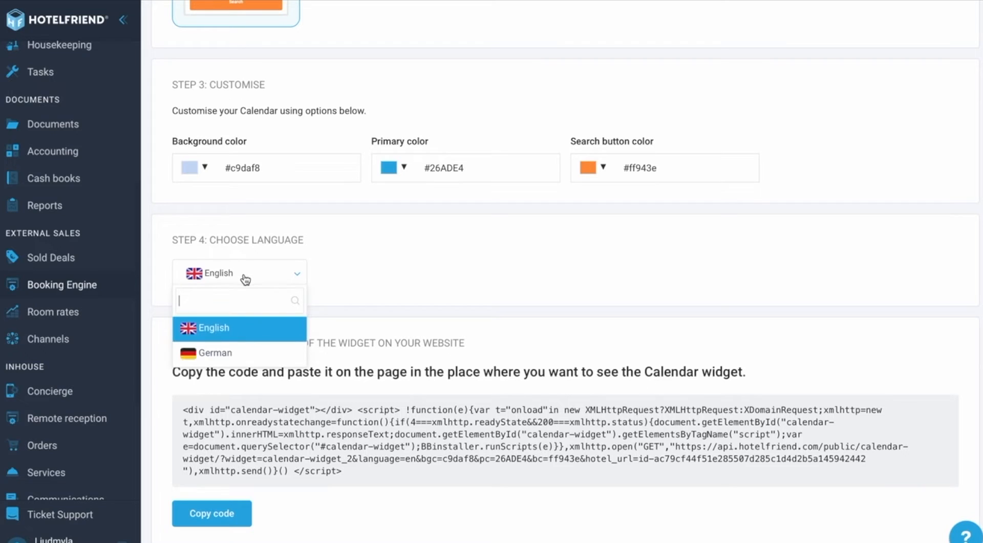
left_click(223, 357)
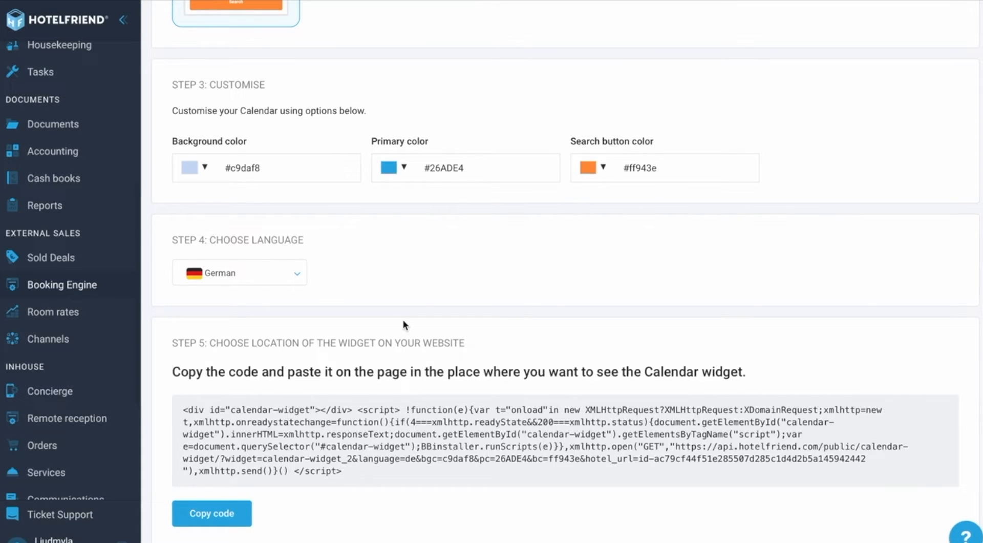
Step: Leave the calendar widget options, return to the Booking Engine setup and inspect the Domain URL field
scroll(404, 322, "up", 10)
scroll(136, 264, "up", 5)
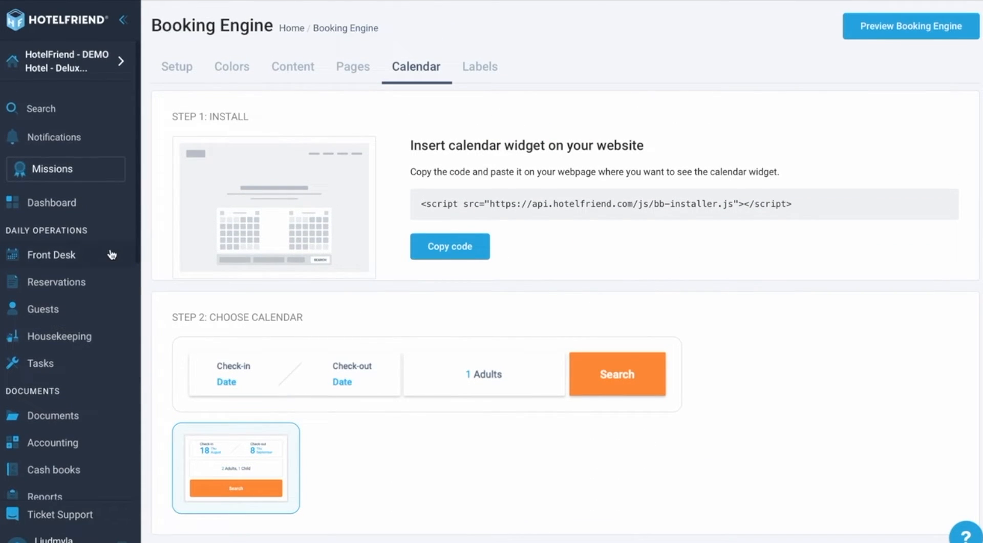
left_click(71, 210)
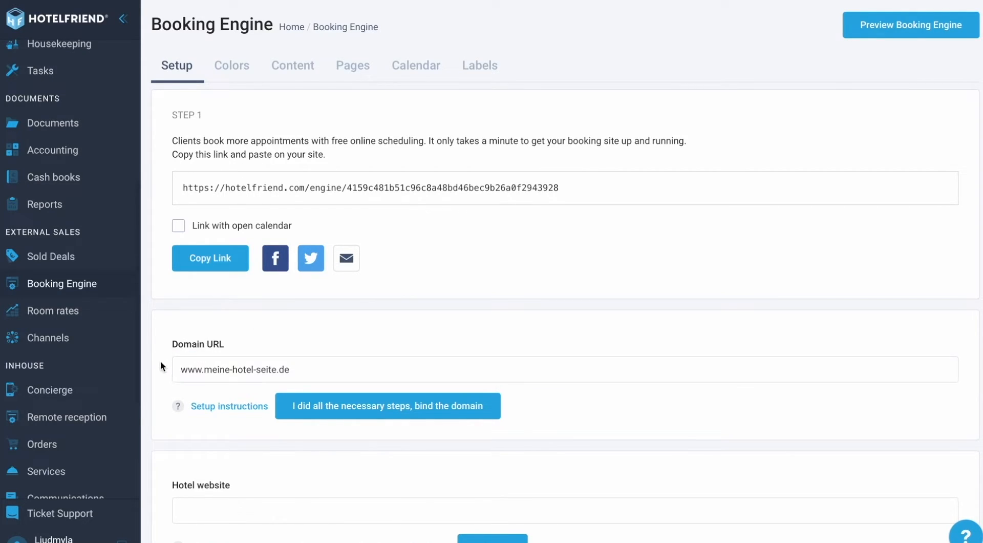
left_click(290, 378)
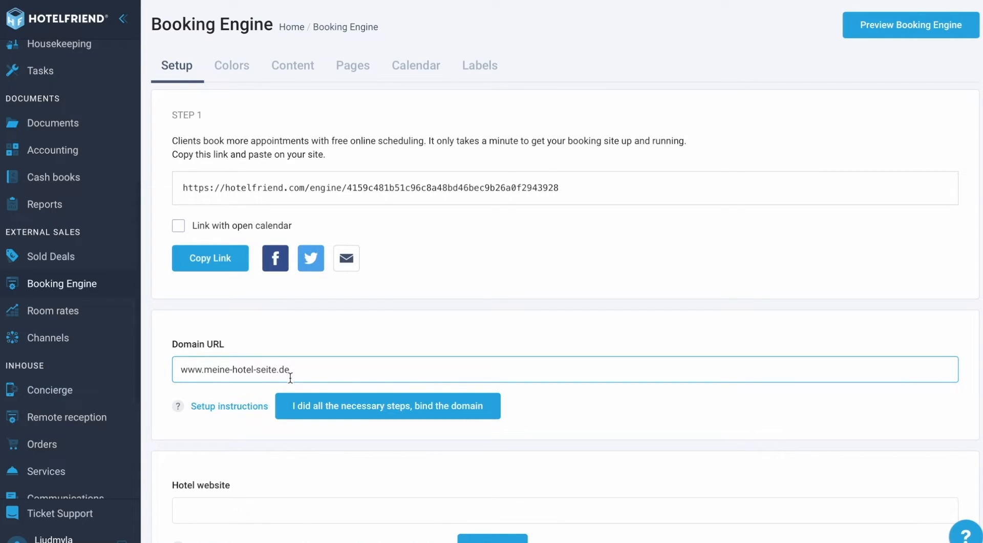
left_click(361, 344)
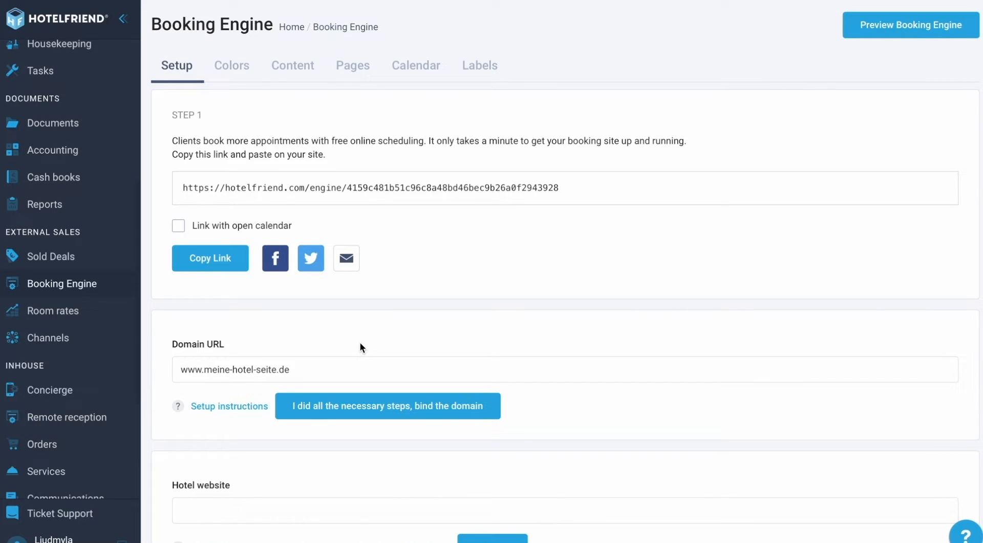
Step: Review the calendar widget's installation code, layouts, colours, language and placement code
left_click(417, 69)
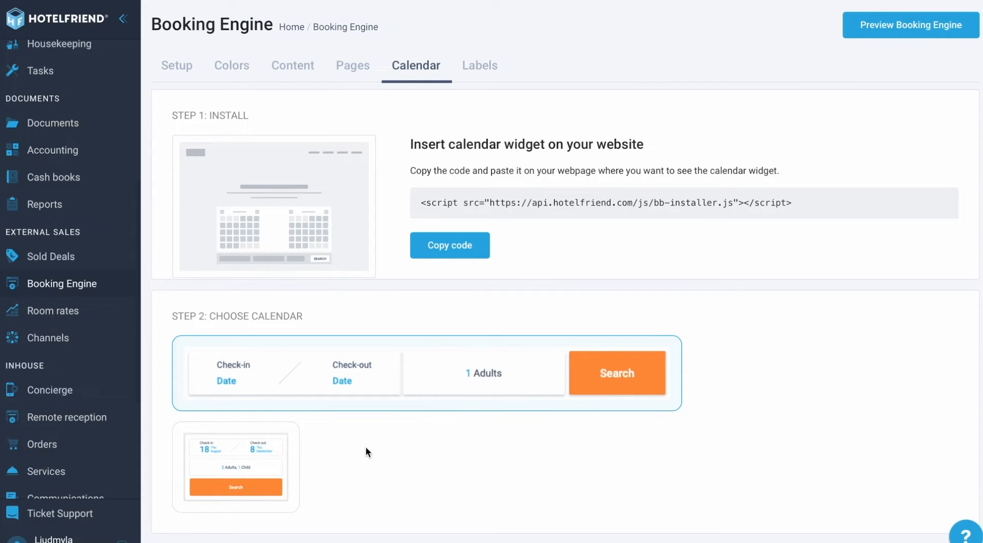
scroll(366, 451, "down", 5)
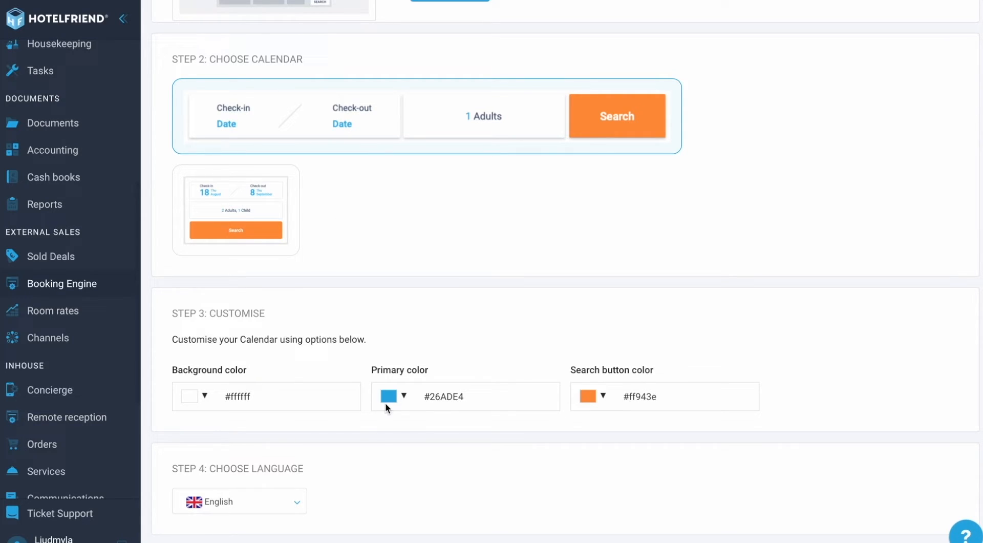
scroll(374, 474, "down", 5)
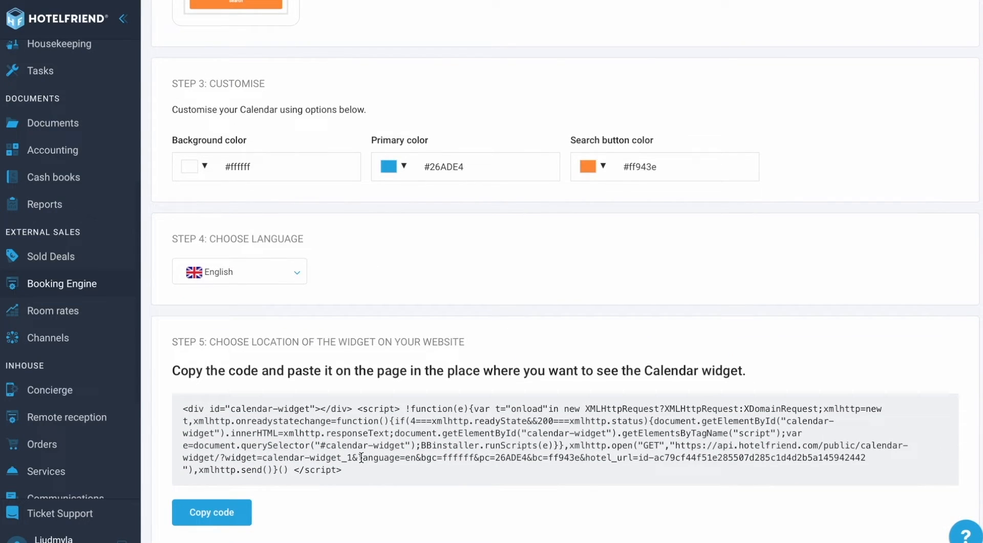
scroll(361, 458, "up", 10)
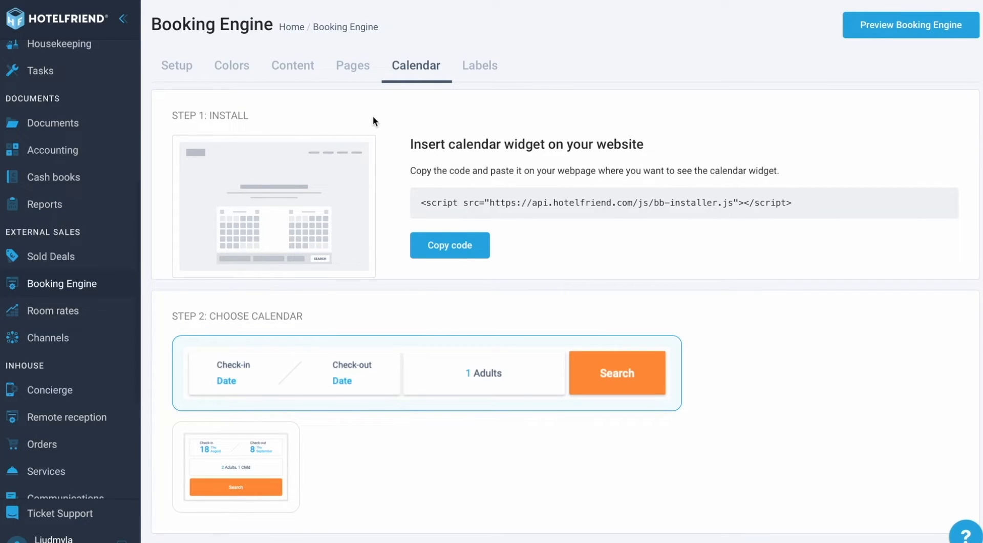
Step: In the Booking Engine setup, enable Allow show description and Allow show meals for the room types
left_click(176, 67)
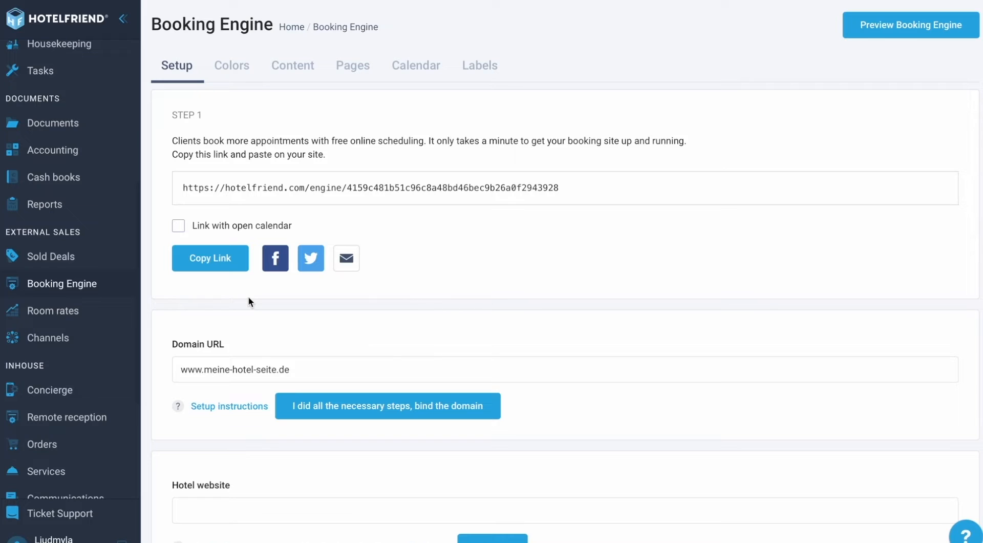
scroll(147, 331, "down", 9)
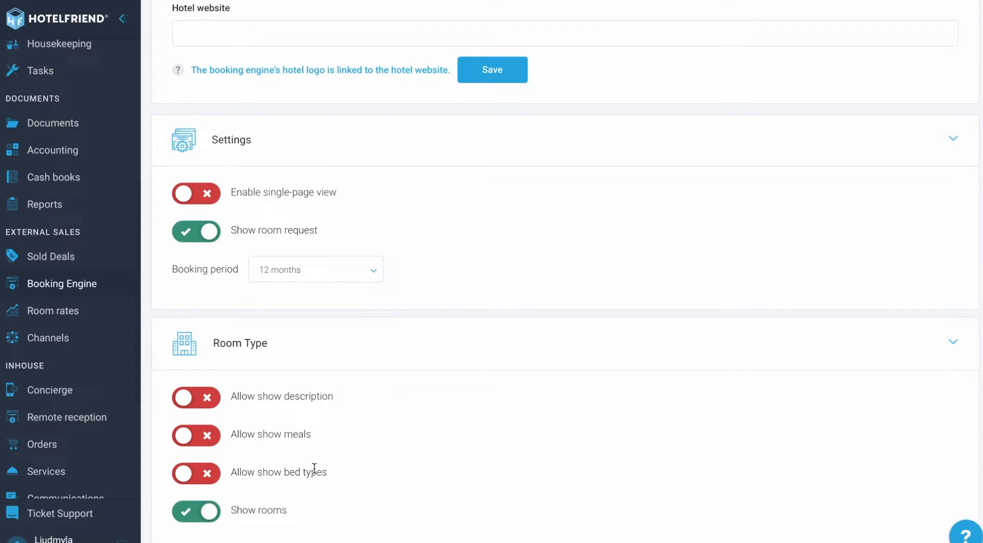
left_click(207, 435)
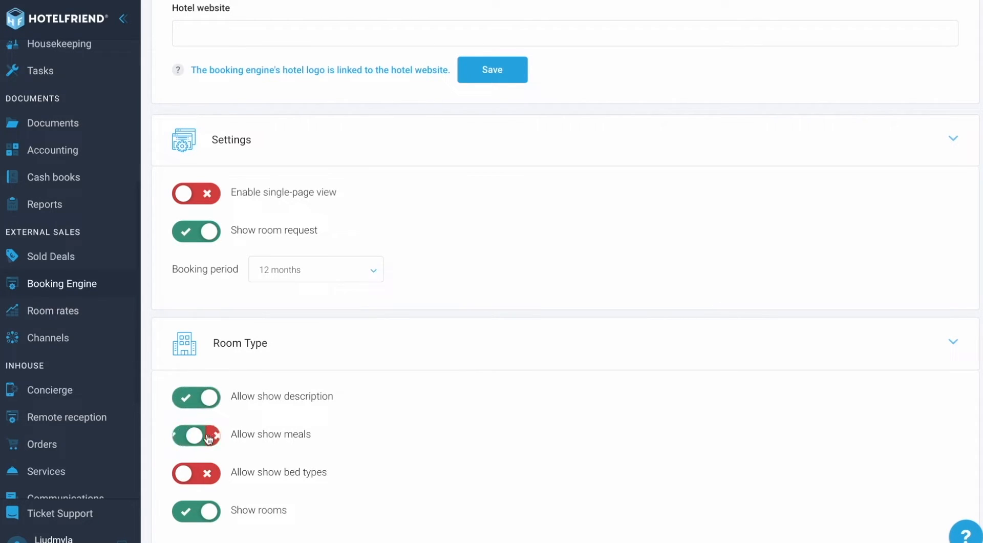
Step: Enable Allow show bed types in the Booking Engine's Room Type settings
left_click(207, 473)
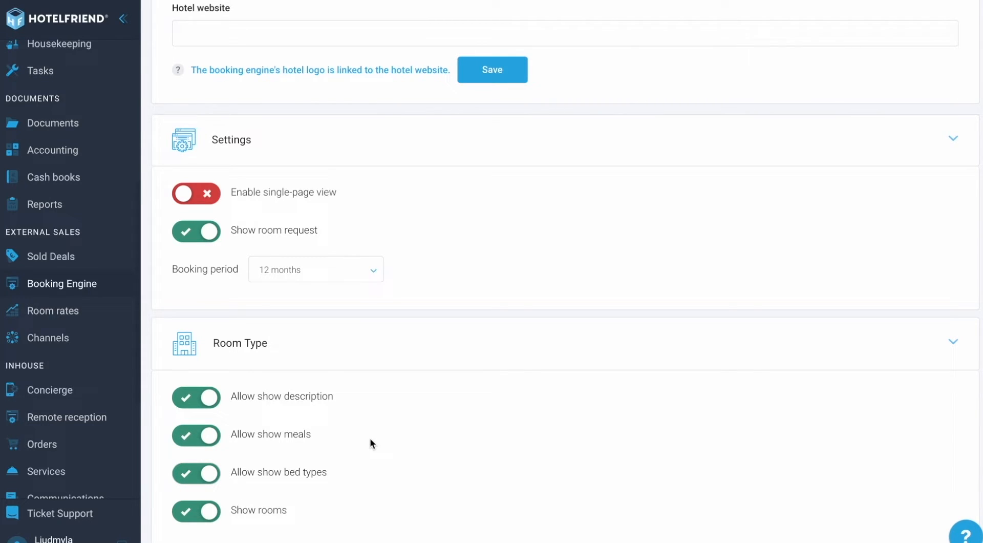
scroll(394, 353, "up", 10)
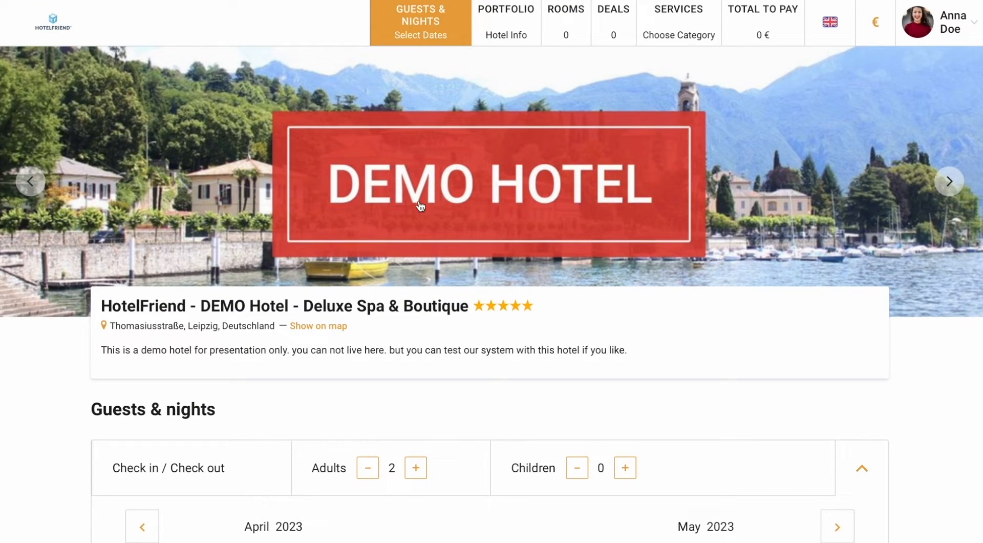
Step: On the demo hotel's public booking page, browse the header photos and view the hotel's location on the map
left_click(950, 185)
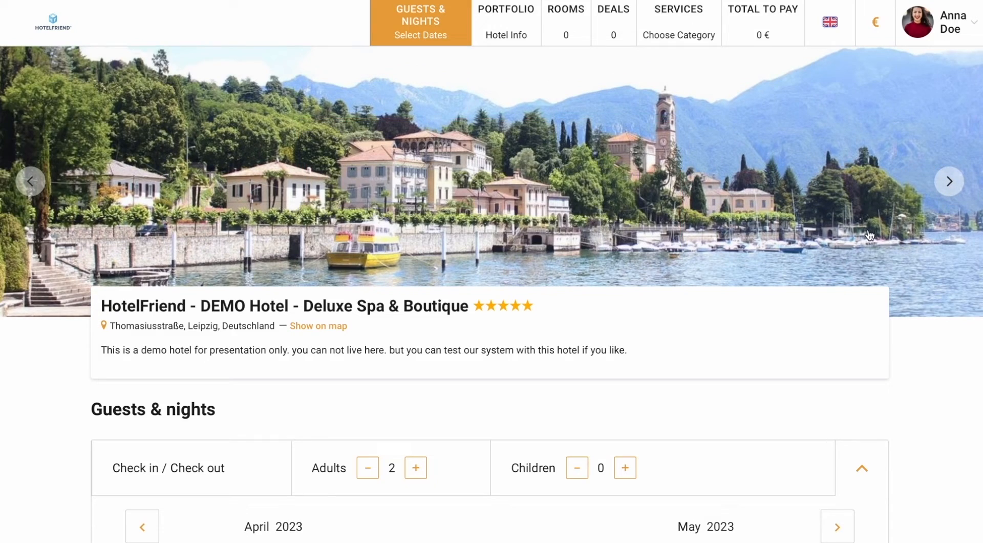
left_click(951, 187)
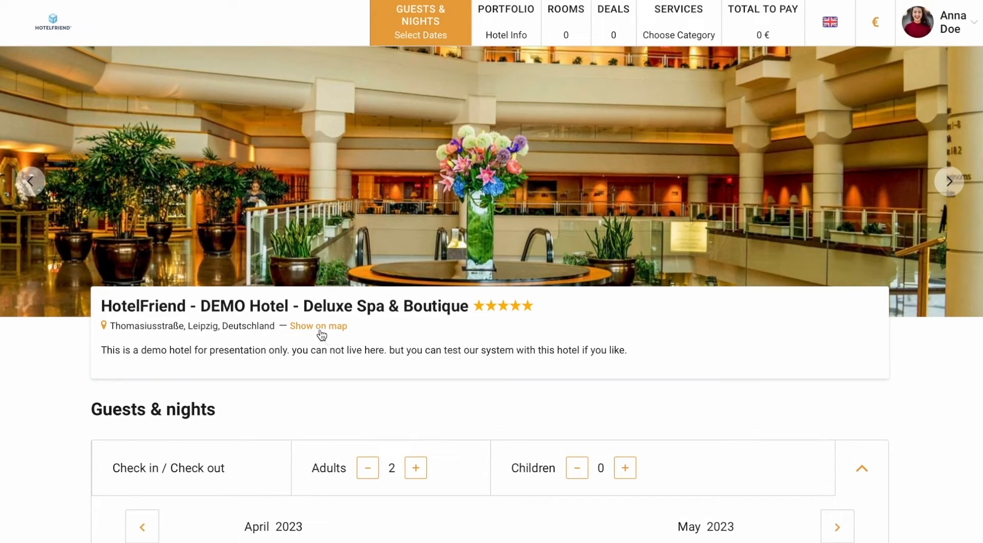
left_click(320, 328)
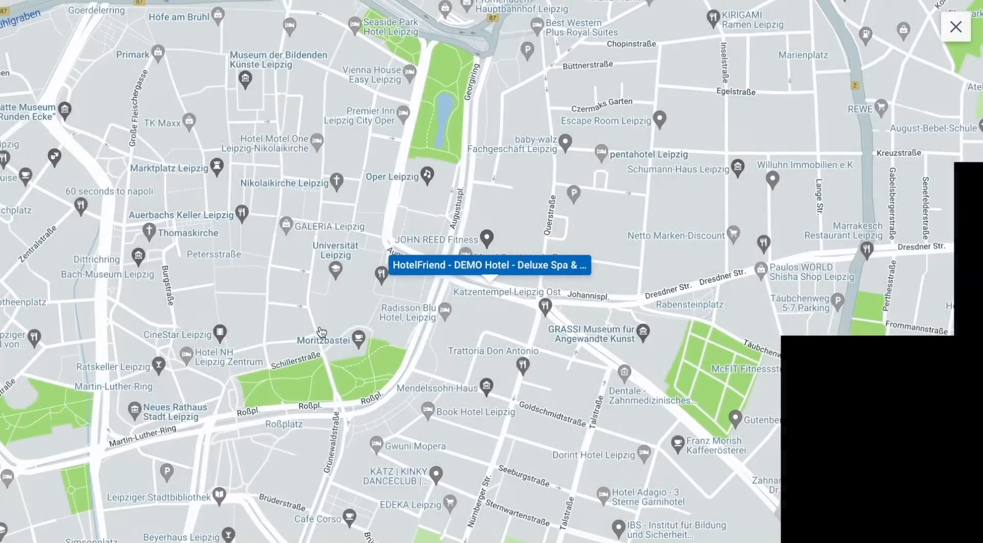
left_click(955, 28)
Step: Set the stay to 1 adult for April 21 to 23, 2023 and proceed to the room selection
scroll(312, 384, "down", 4)
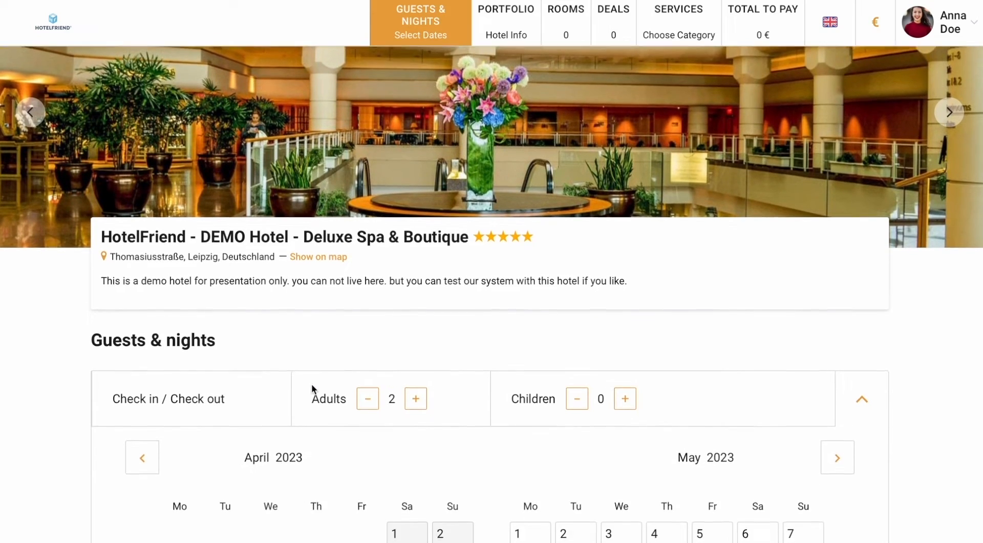
scroll(311, 383, "down", 2)
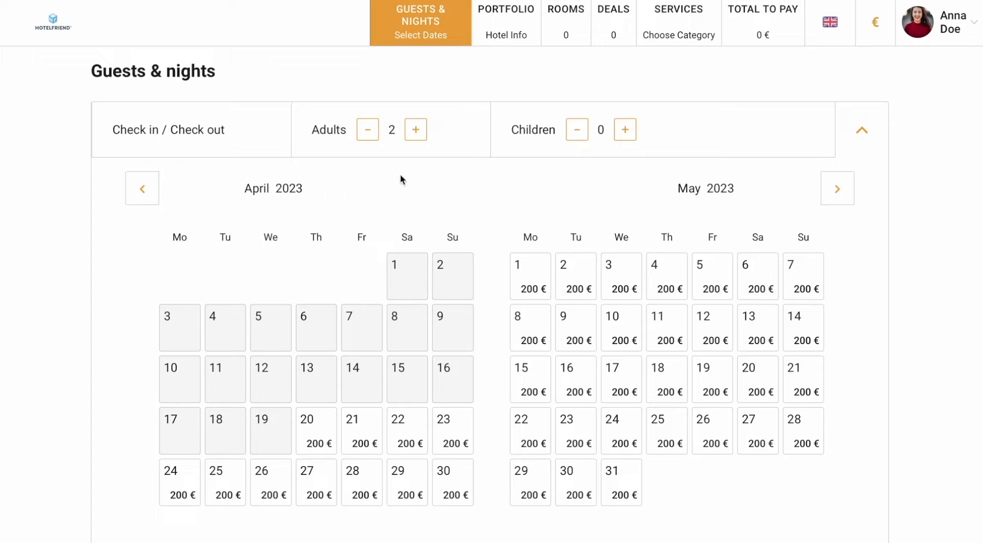
left_click(368, 135)
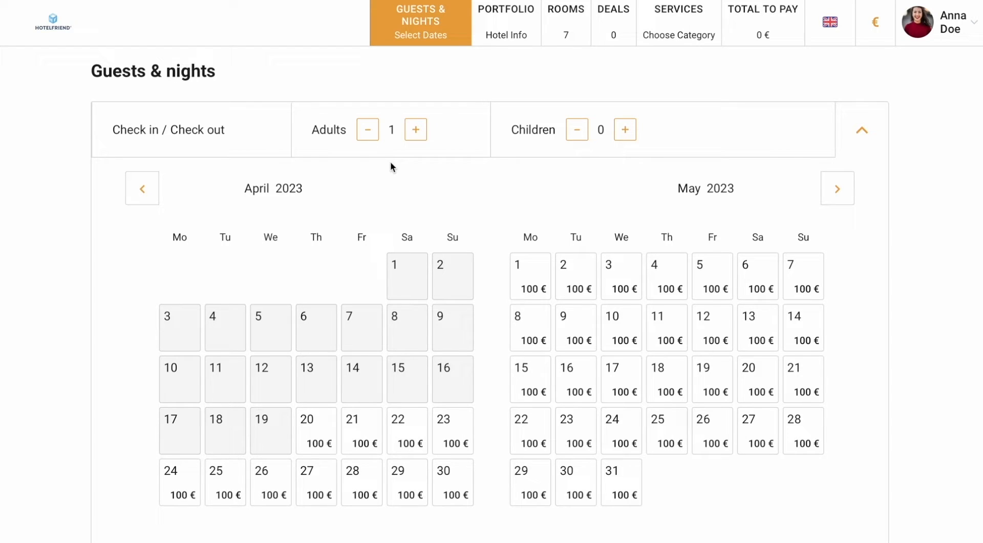
scroll(390, 162, "down", 1)
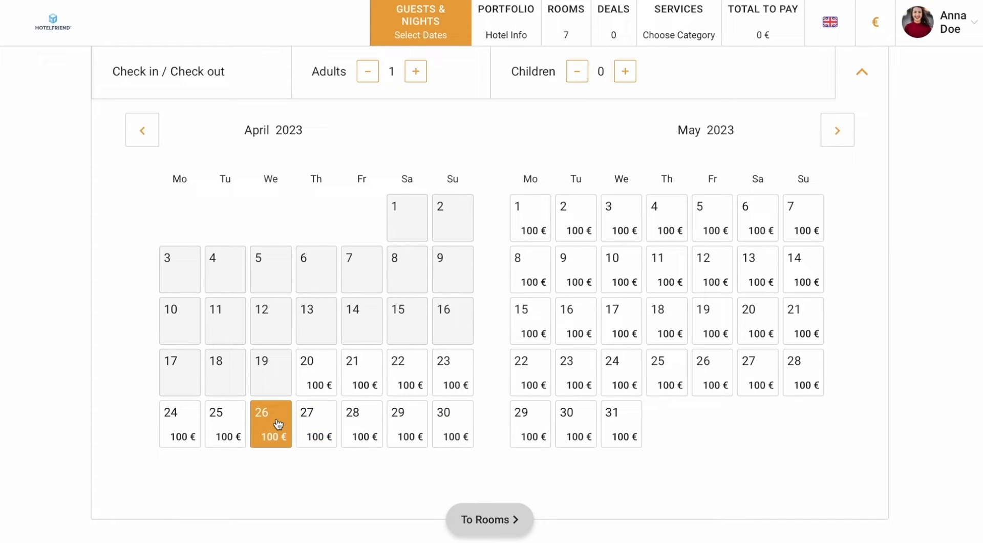
left_click(348, 387)
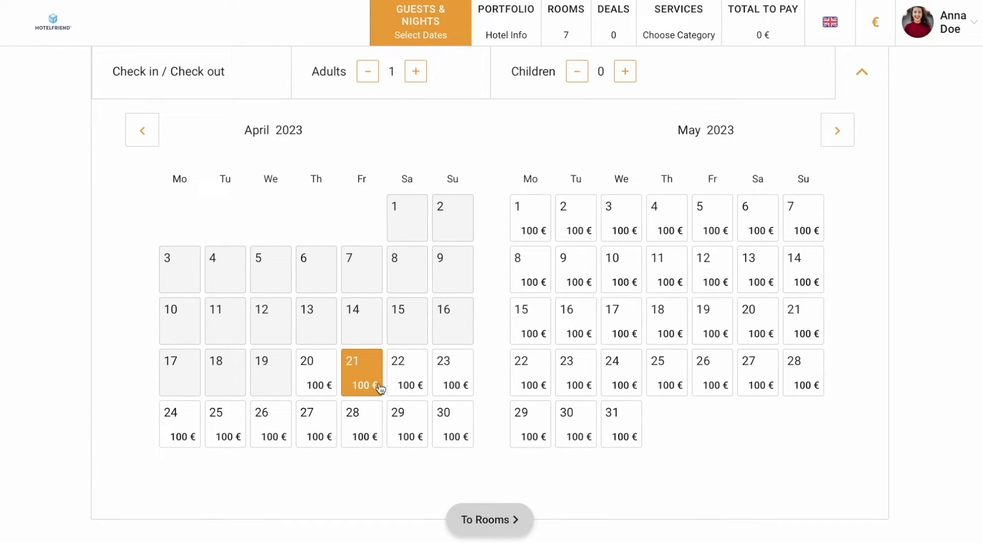
left_click(449, 384)
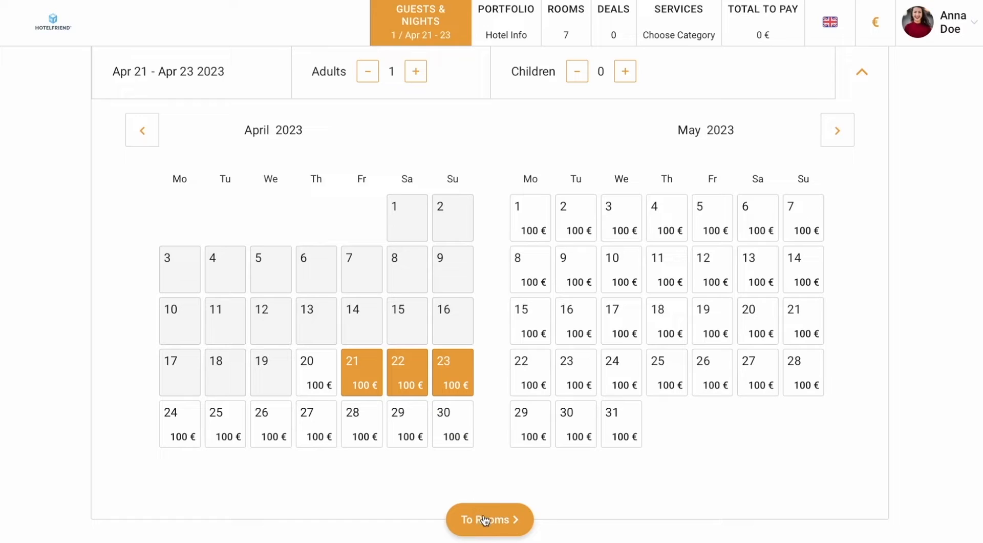
left_click(483, 519)
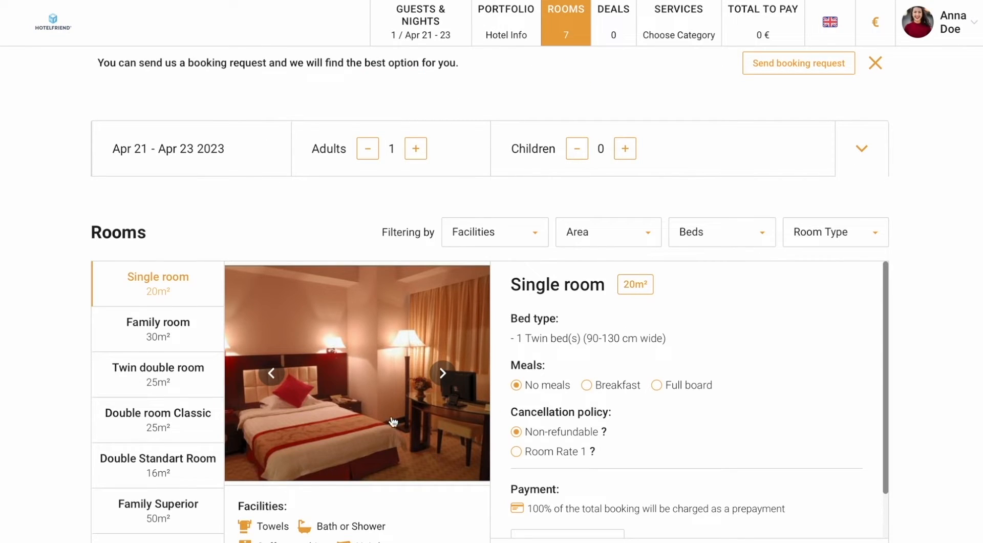
Step: Examine the available room list and browse the Single room's photos
scroll(72, 241, "down", 2)
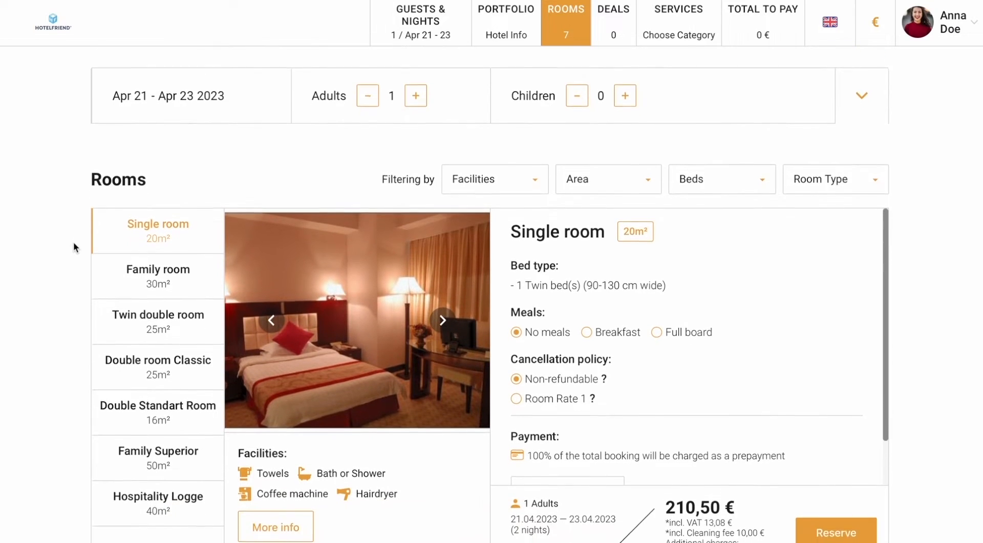
scroll(73, 241, "down", 2)
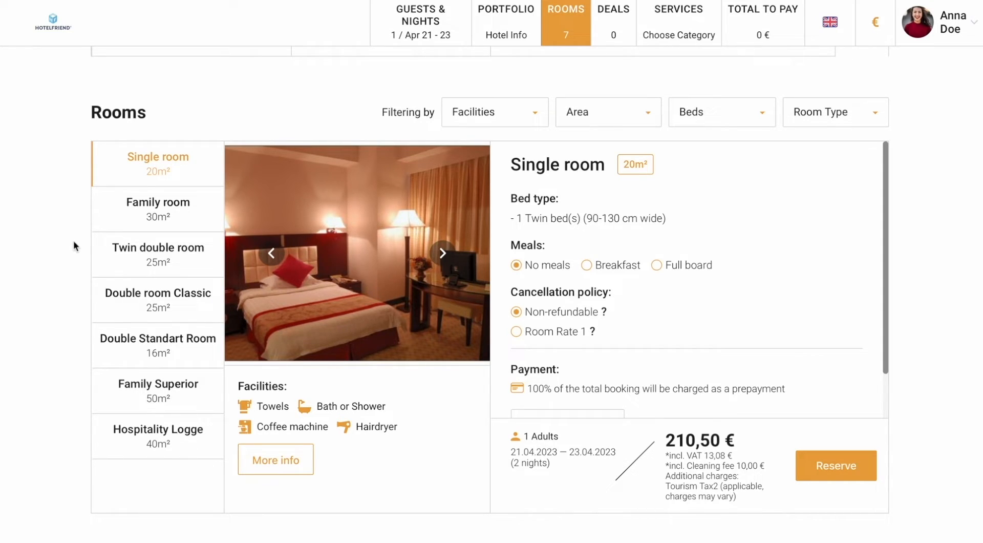
left_click(443, 254)
left_click(443, 254)
left_click(443, 254)
left_click(443, 254)
Step: Review the Single room's full facilities, payment and cancellation details, and return to the room list
left_click(277, 460)
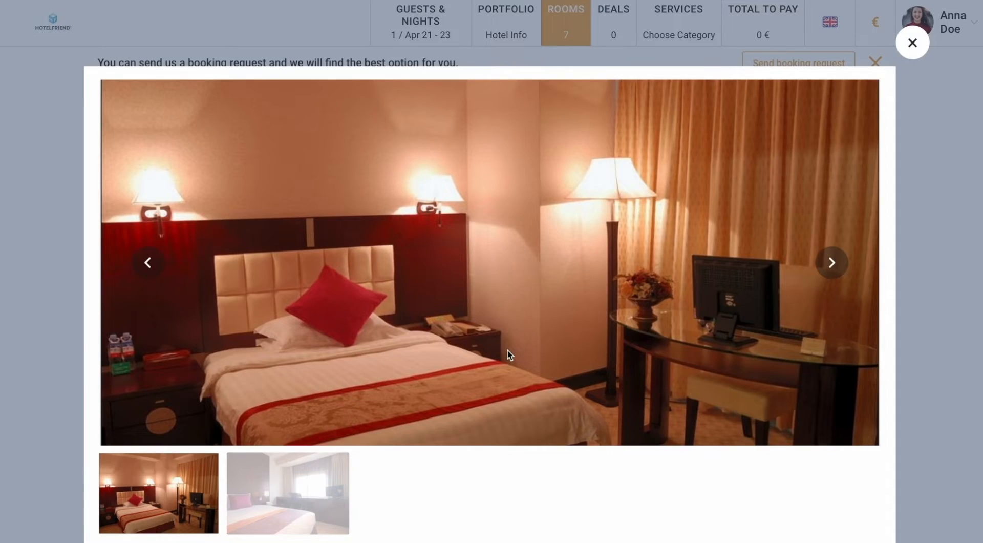
scroll(507, 352, "down", 4)
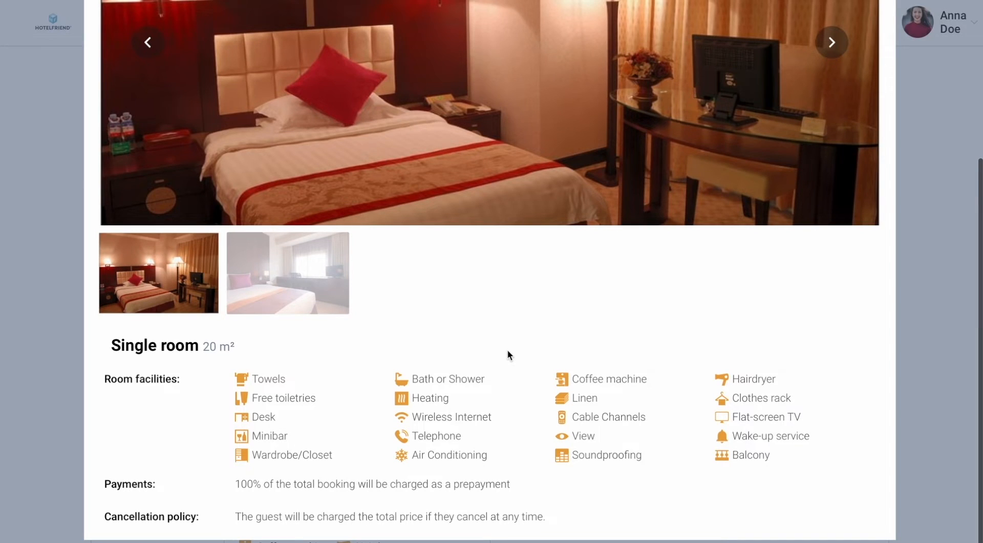
scroll(508, 355, "up", 4)
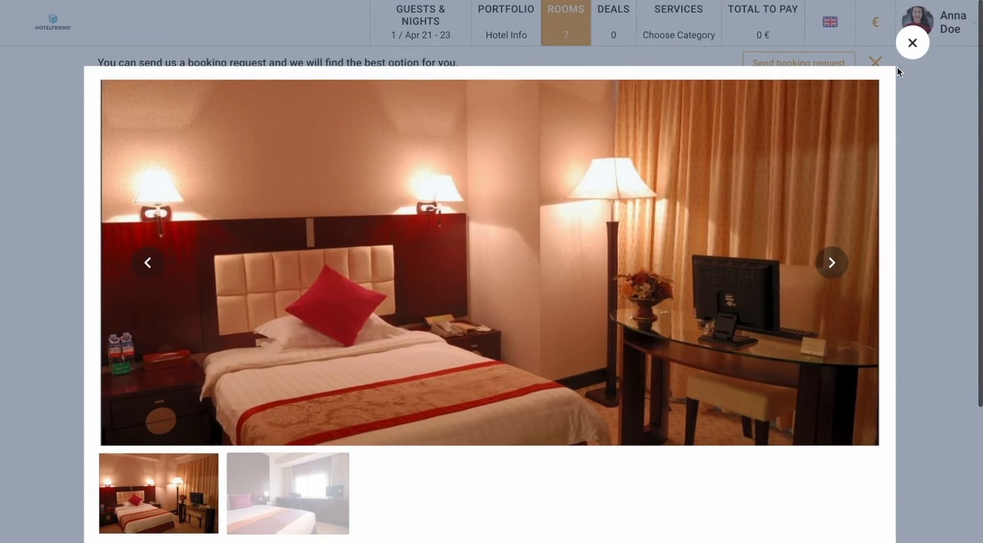
left_click(912, 43)
Step: Choose the Breakfast meal option and room number 201 for the Single room
scroll(621, 397, "down", 1)
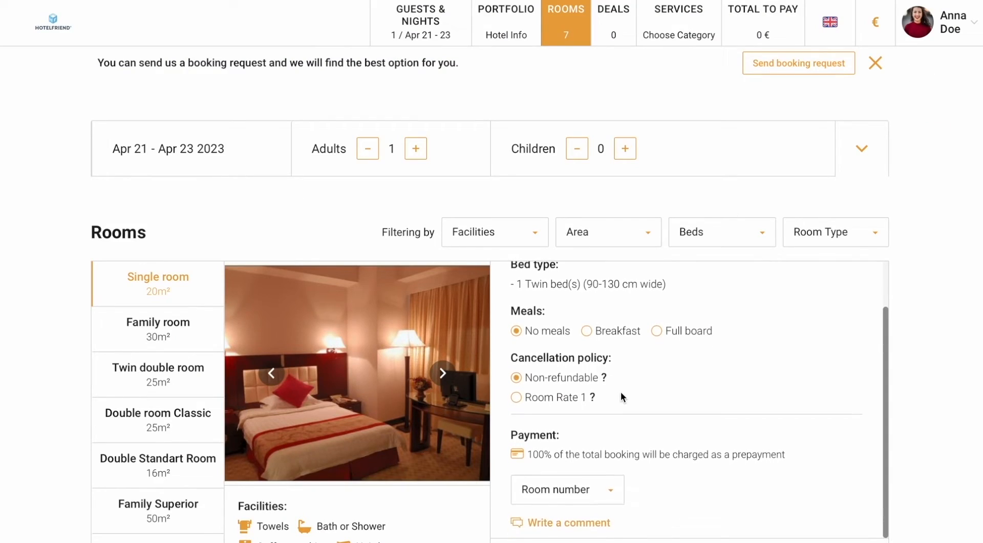
scroll(666, 365, "down", 3)
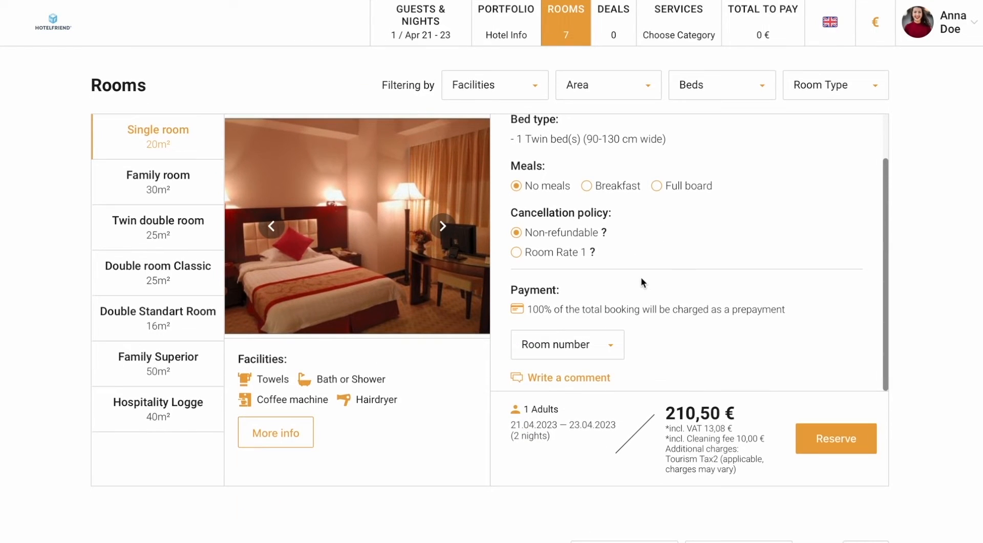
left_click(587, 185)
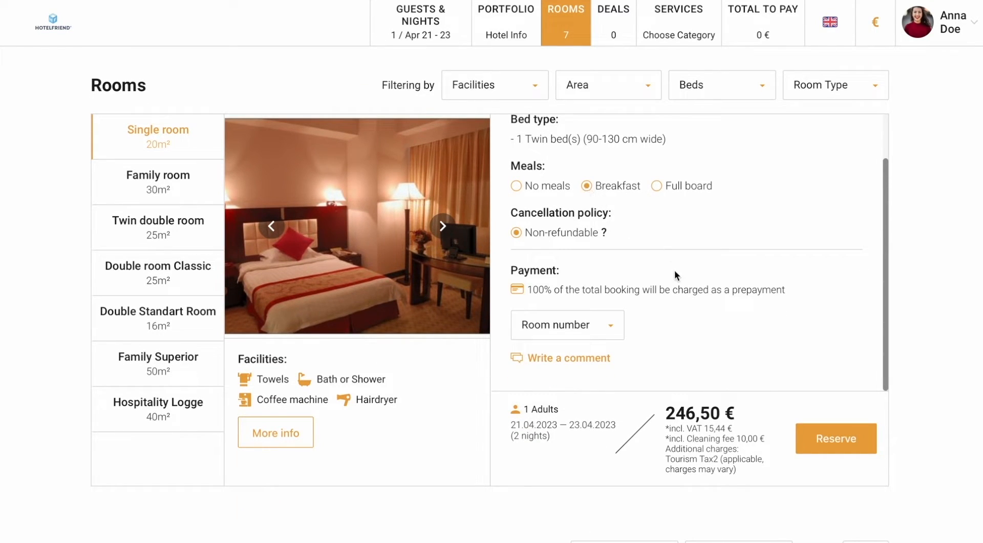
left_click(582, 327)
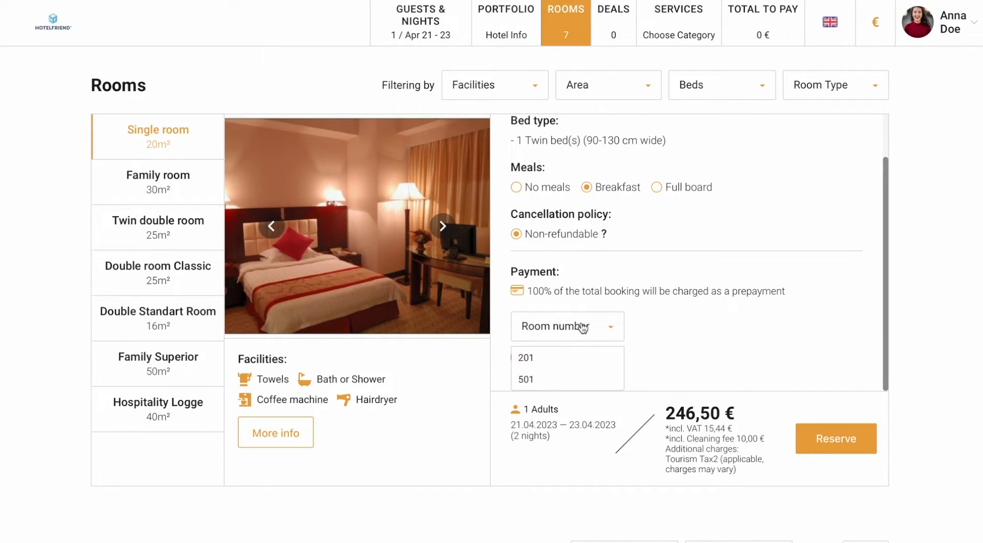
left_click(542, 361)
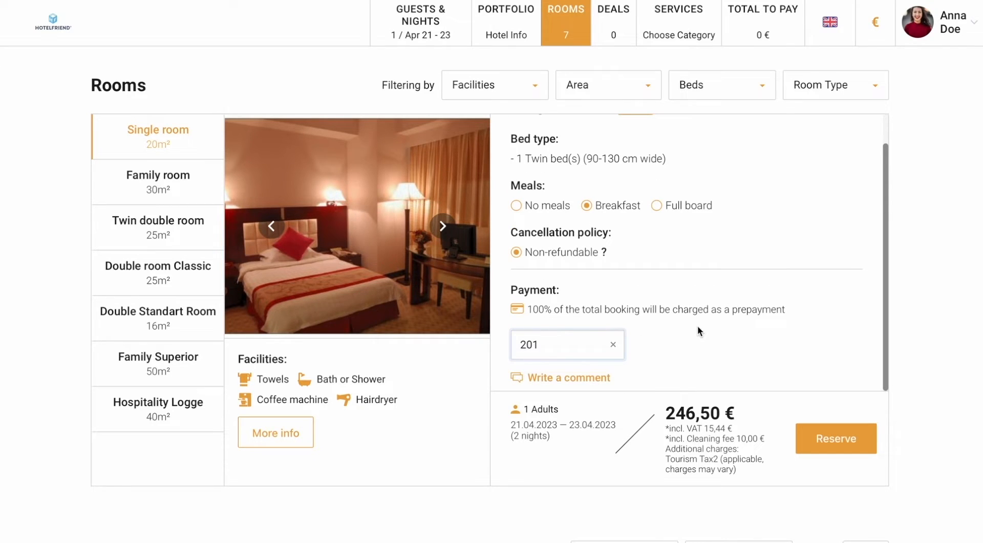
Step: Add the comment "with great view please" to the Single room and reserve it
scroll(698, 324, "down", 1)
scroll(698, 326, "up", 1)
scroll(699, 326, "down", 1)
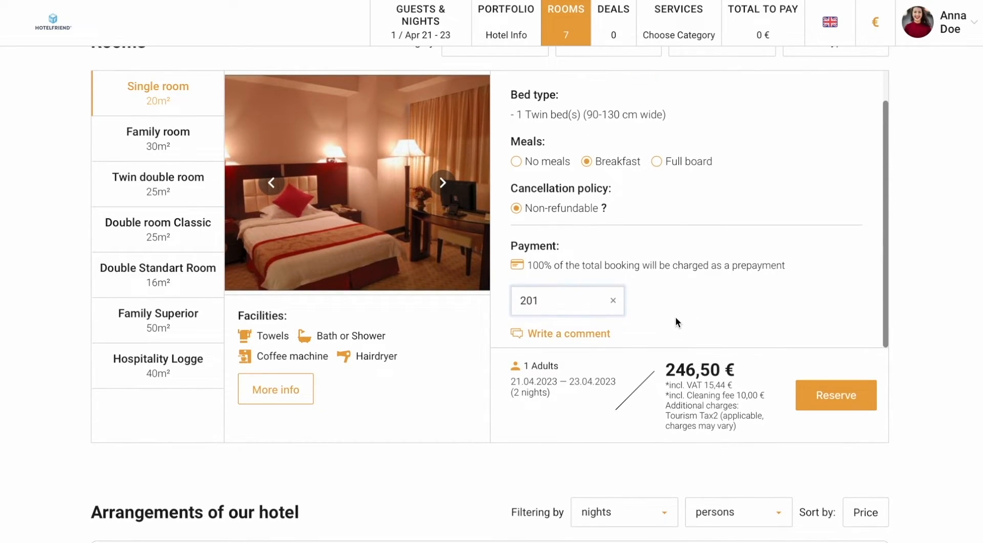
left_click(599, 336)
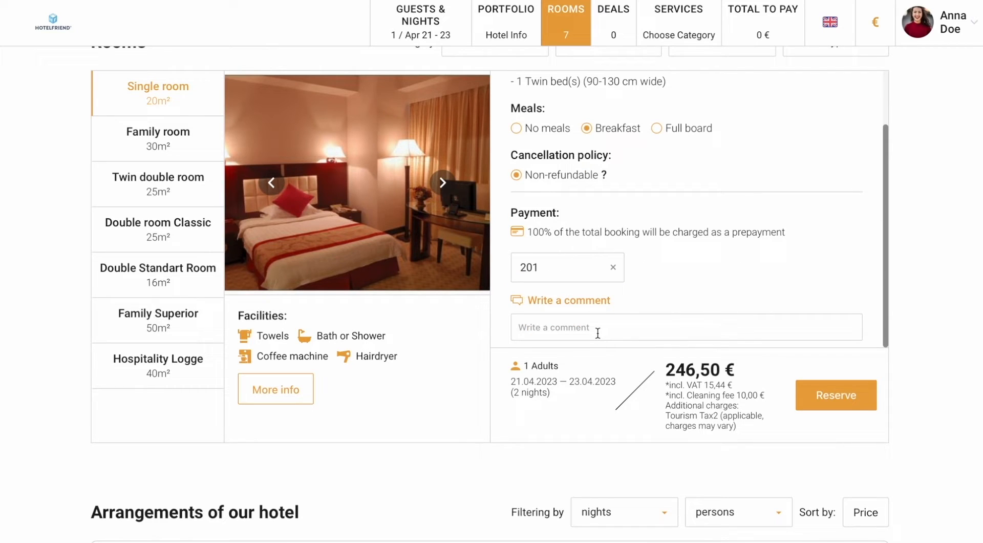
left_click(598, 333)
type("with great view please")
left_click(835, 396)
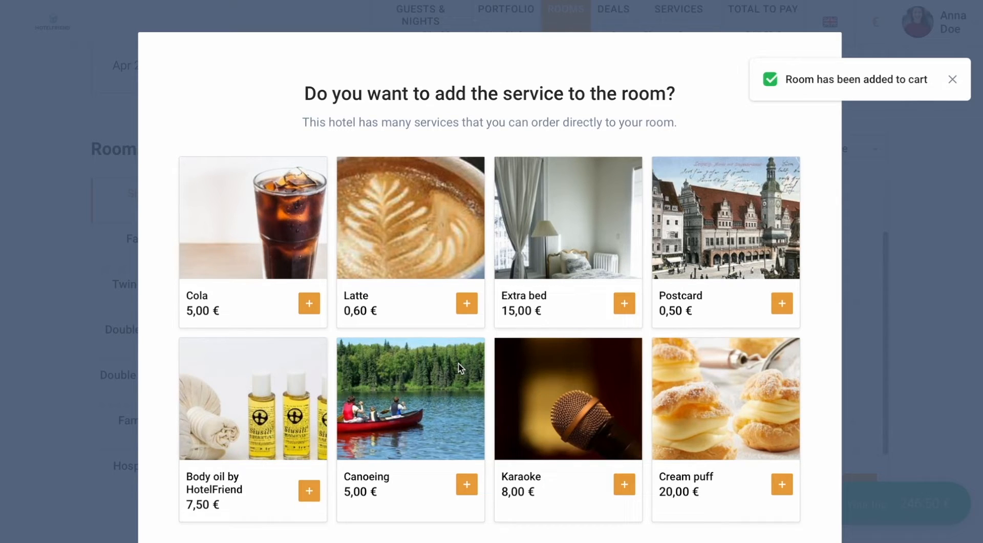
Step: Add a Latte to the booking and skip the remaining service offers to reach the shopping cart
left_click(466, 303)
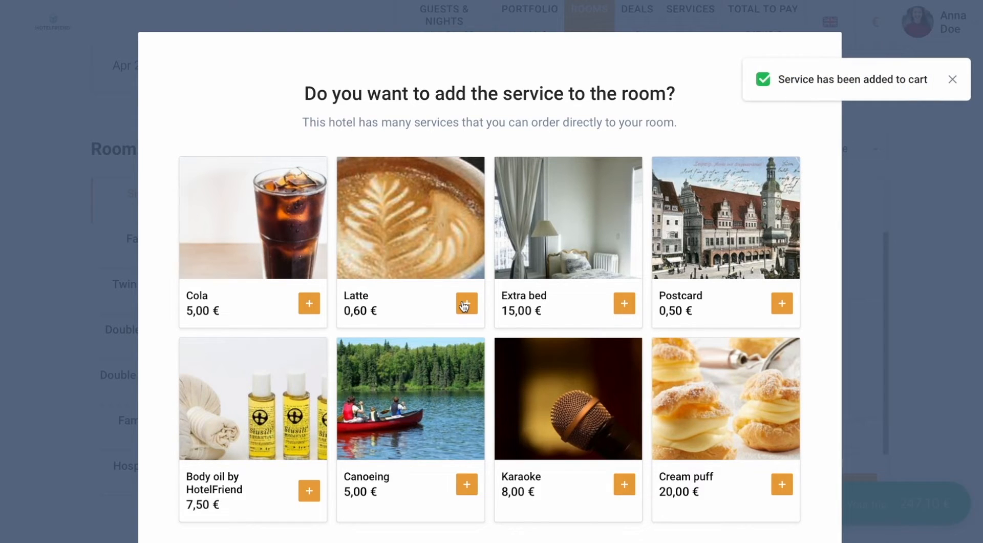
scroll(464, 306, "down", 1)
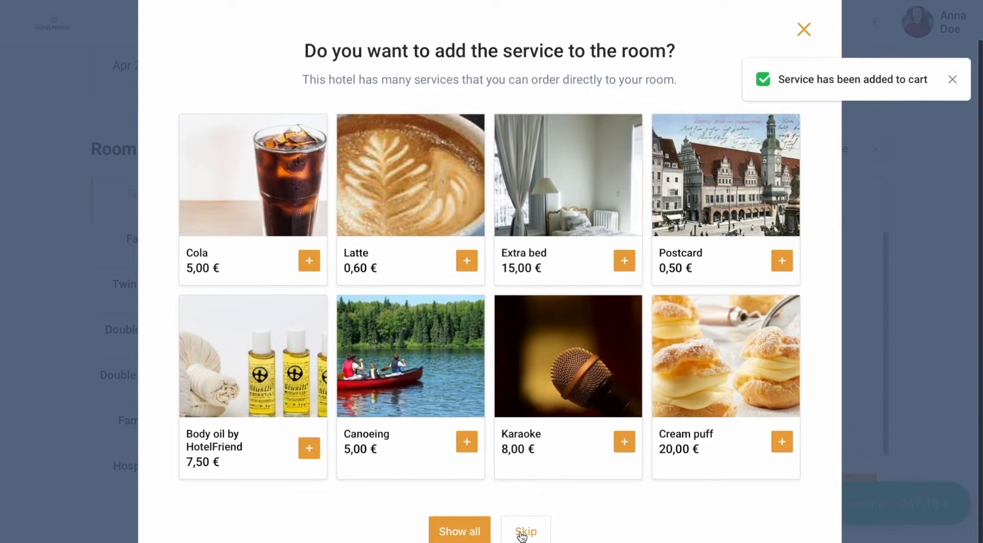
left_click(523, 531)
Step: Review the buyer info and order in the shopping cart, choose Payment on the spot and accept the terms and conditions
scroll(530, 401, "up", 4)
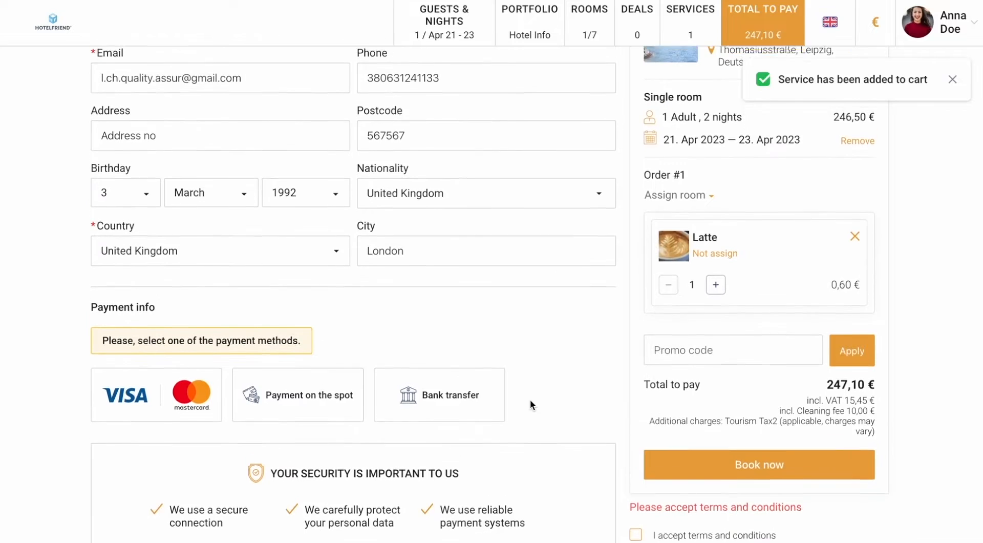
scroll(531, 403, "up", 2)
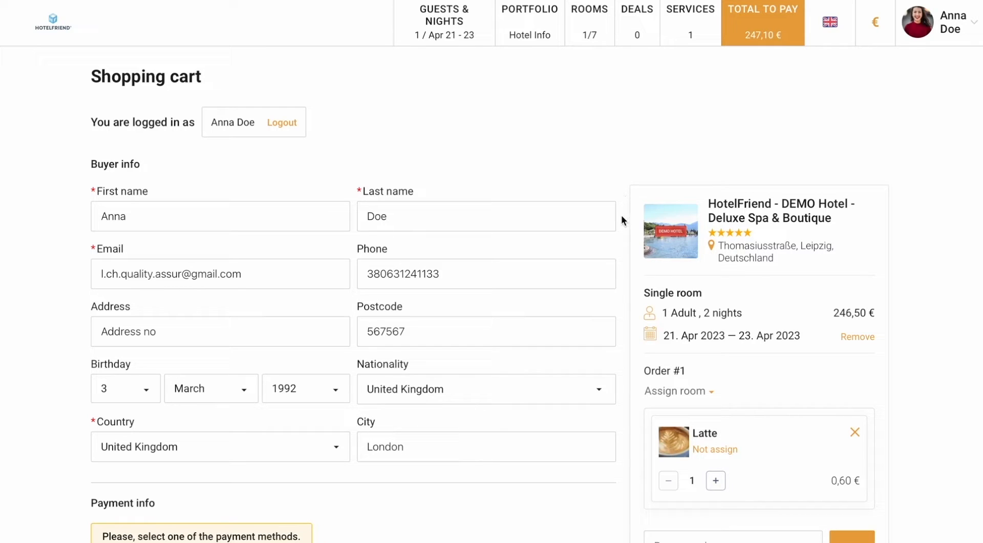
scroll(620, 239, "down", 1)
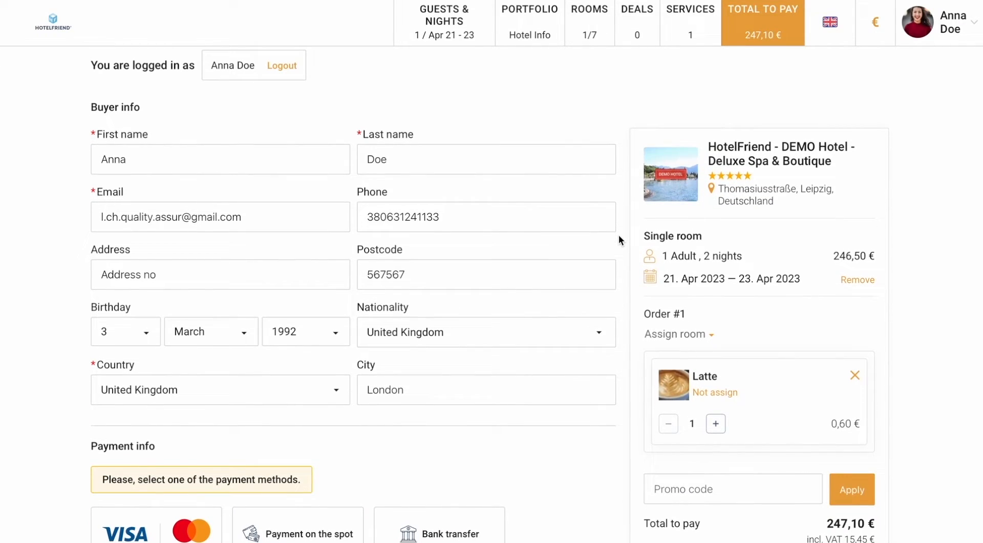
scroll(619, 239, "down", 2)
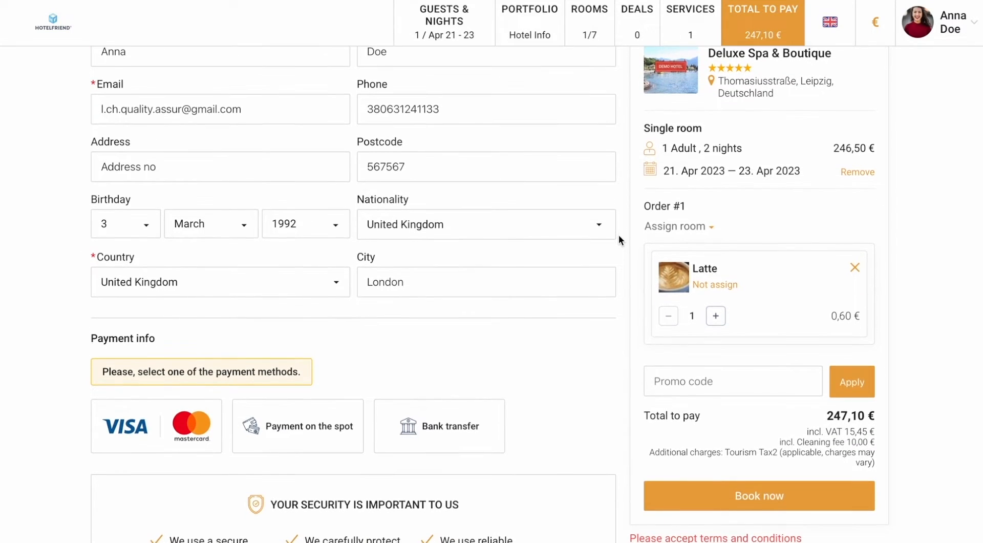
scroll(573, 362, "down", 2)
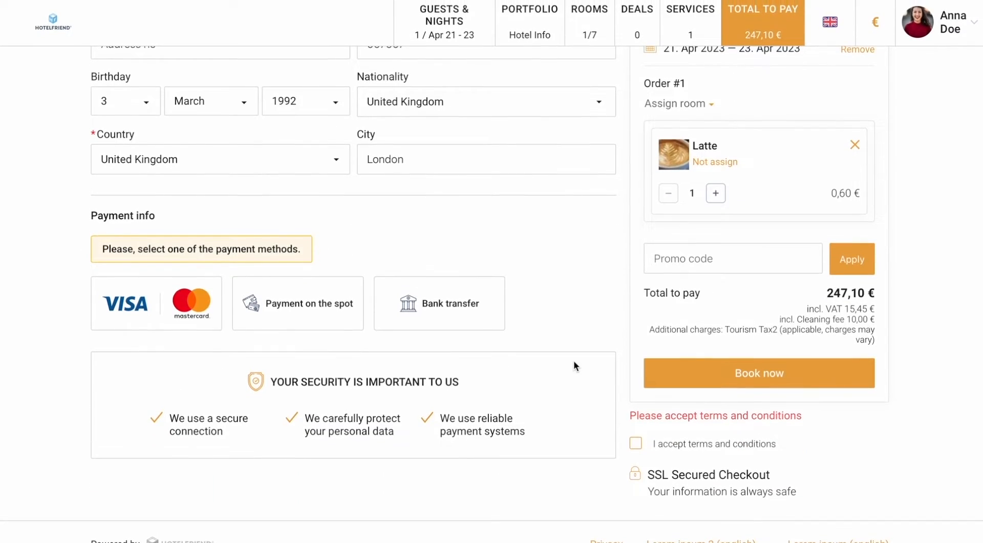
left_click(328, 320)
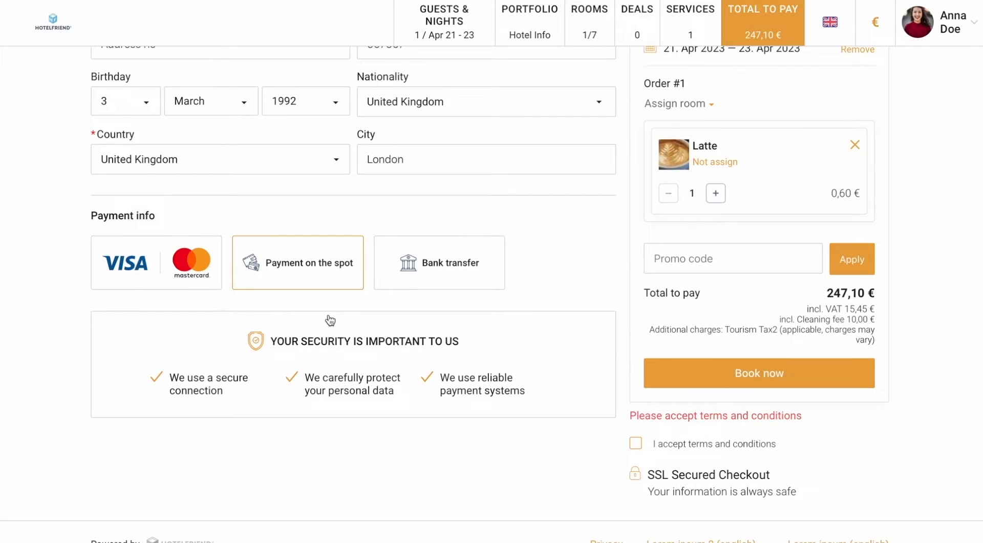
left_click(635, 443)
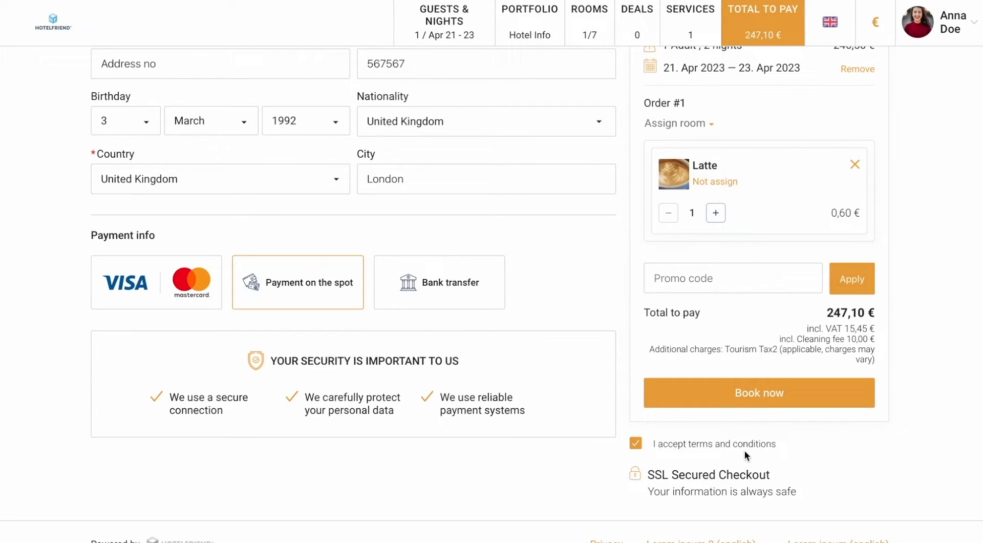
scroll(714, 348, "up", 3)
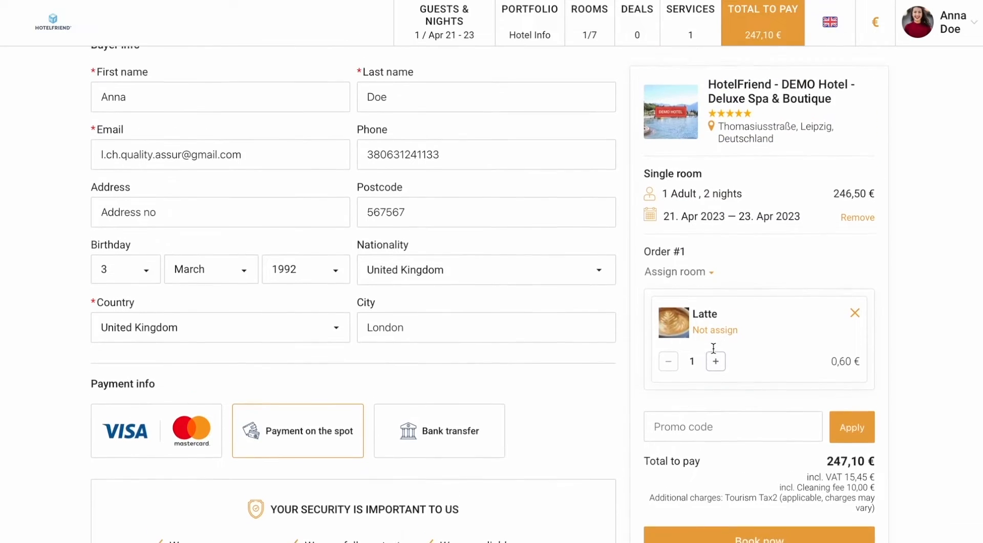
Step: Assign the Latte order to the Single room in the shopping cart
scroll(714, 349, "up", 1)
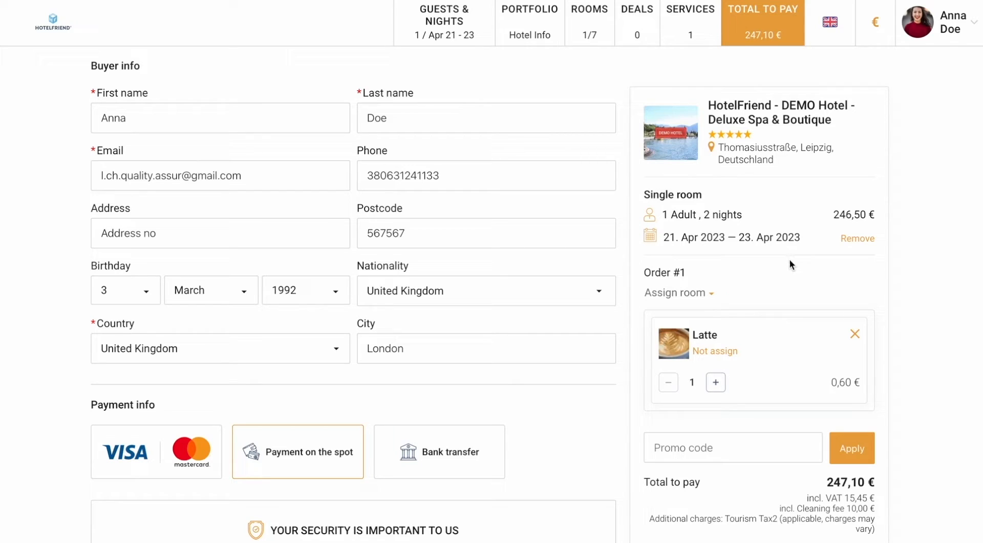
scroll(746, 290, "down", 3)
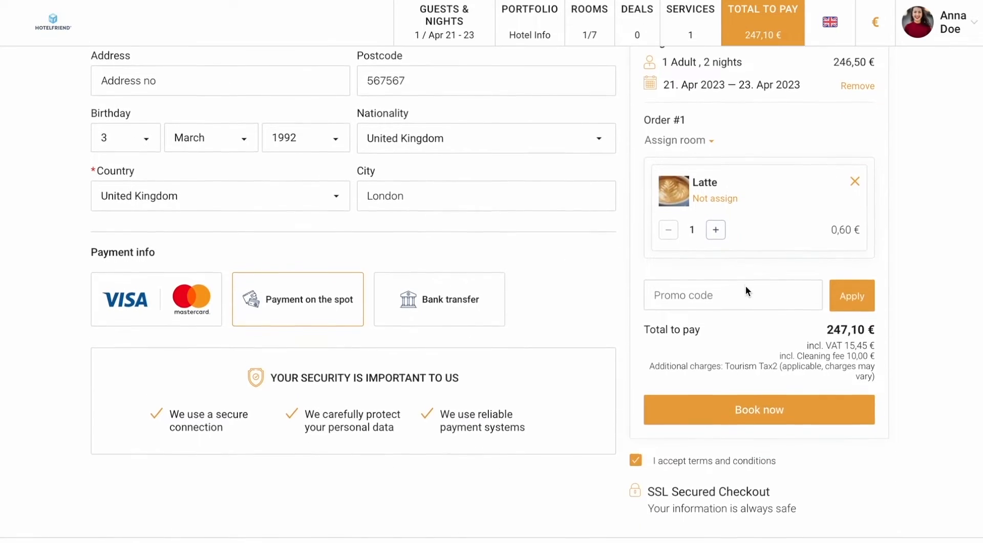
left_click(702, 134)
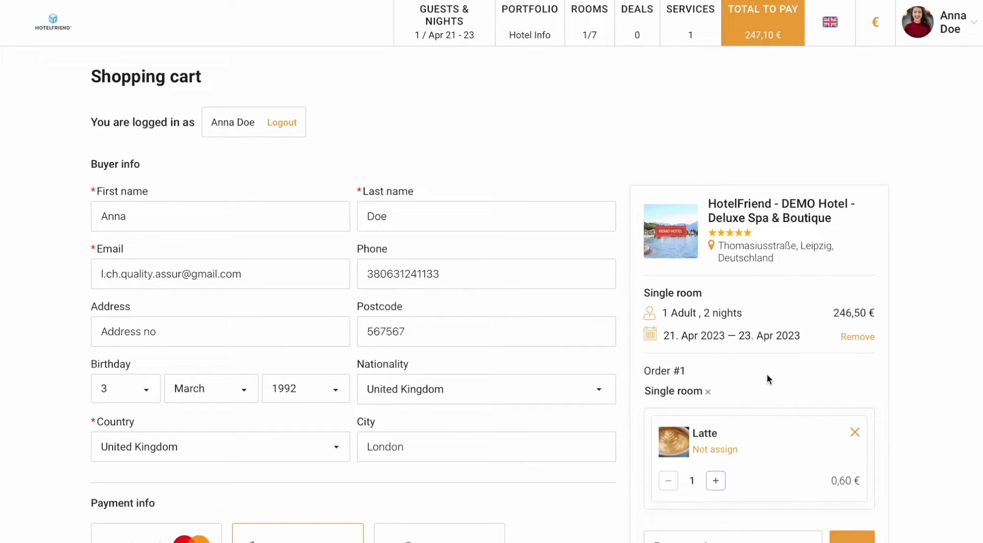
Step: Book the Single room stay with the Latte order and confirm the order summary
scroll(766, 379, "down", 1)
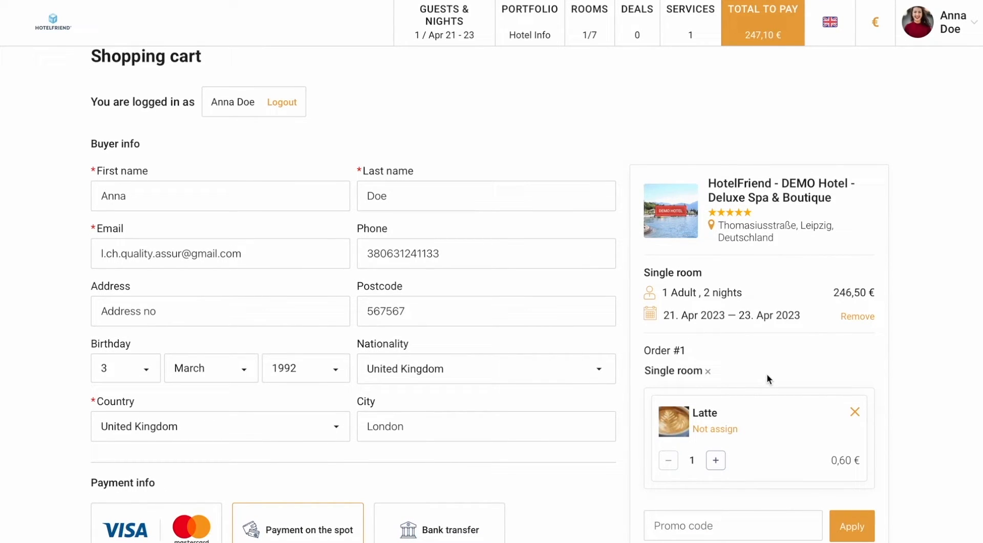
scroll(767, 379, "down", 5)
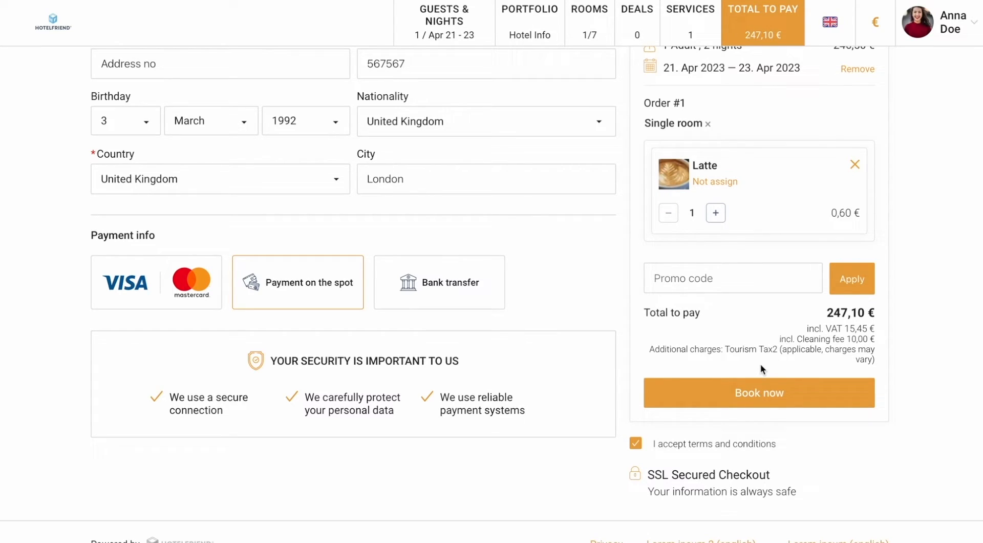
left_click(756, 399)
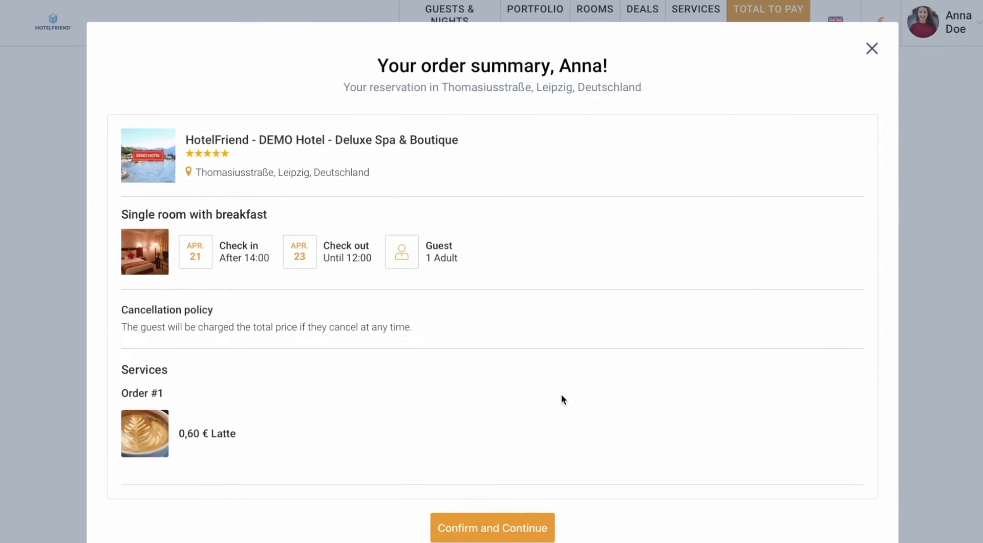
left_click(488, 530)
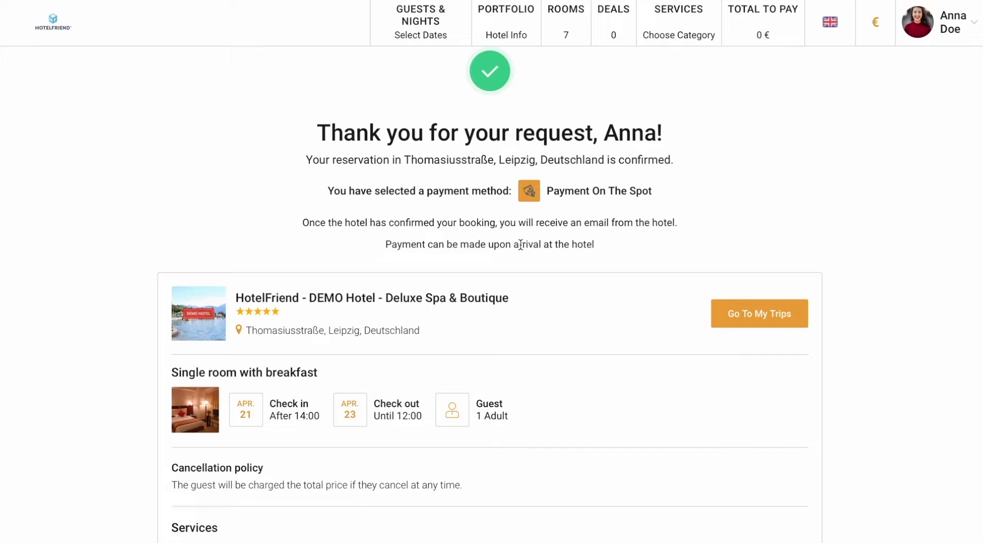
Step: Examine the reservation confirmation, then the upcoming bookings in My Trips down to the Single room stay and its order
scroll(520, 244, "down", 5)
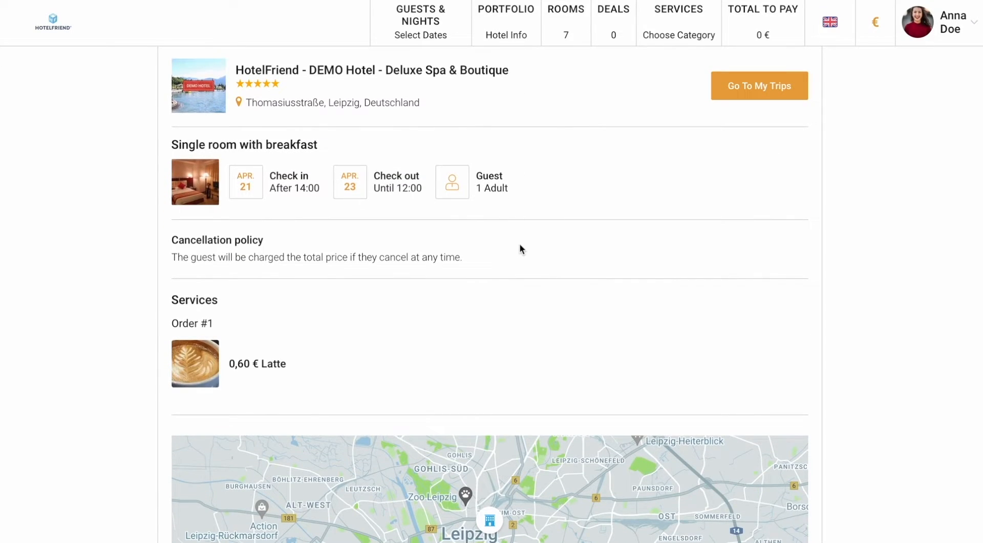
scroll(521, 246, "down", 4)
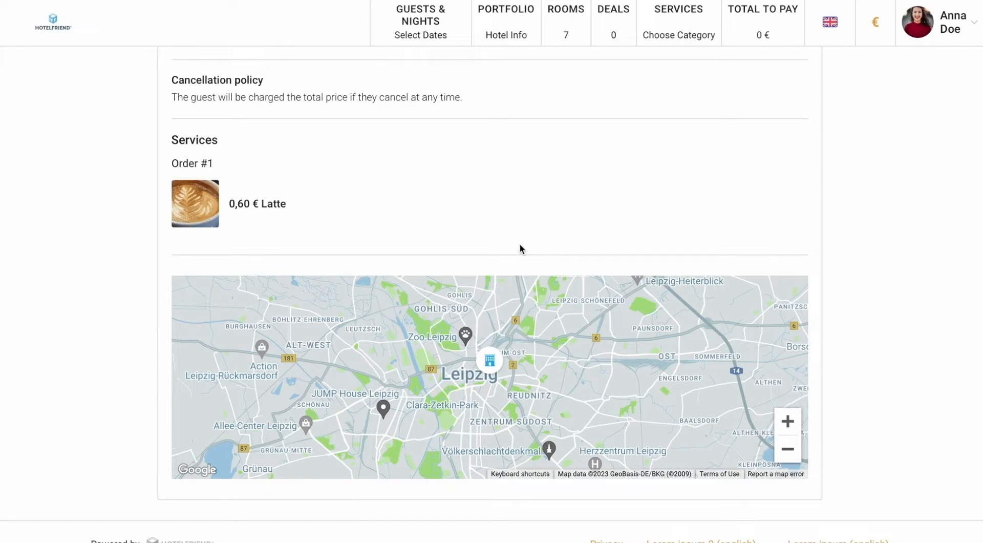
scroll(521, 249, "up", 8)
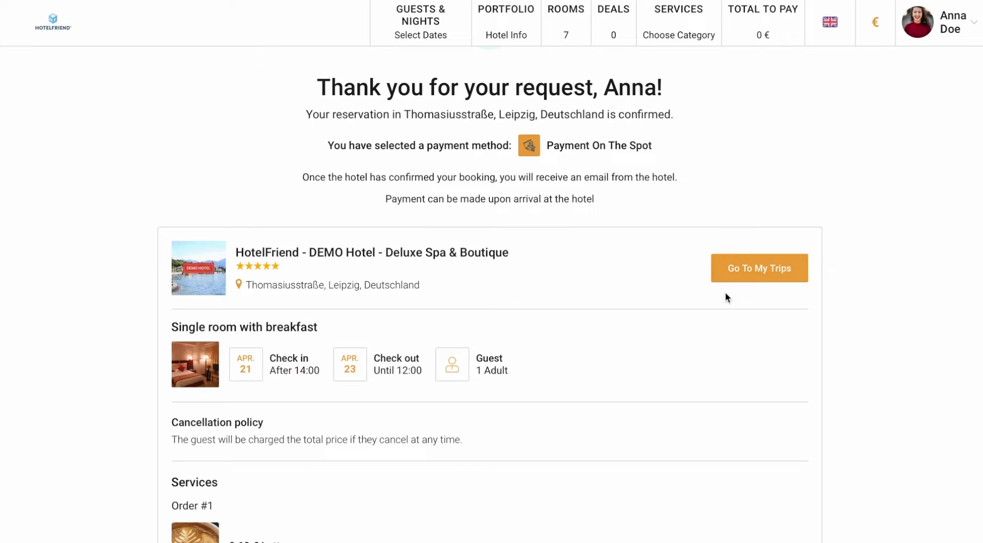
left_click(774, 276)
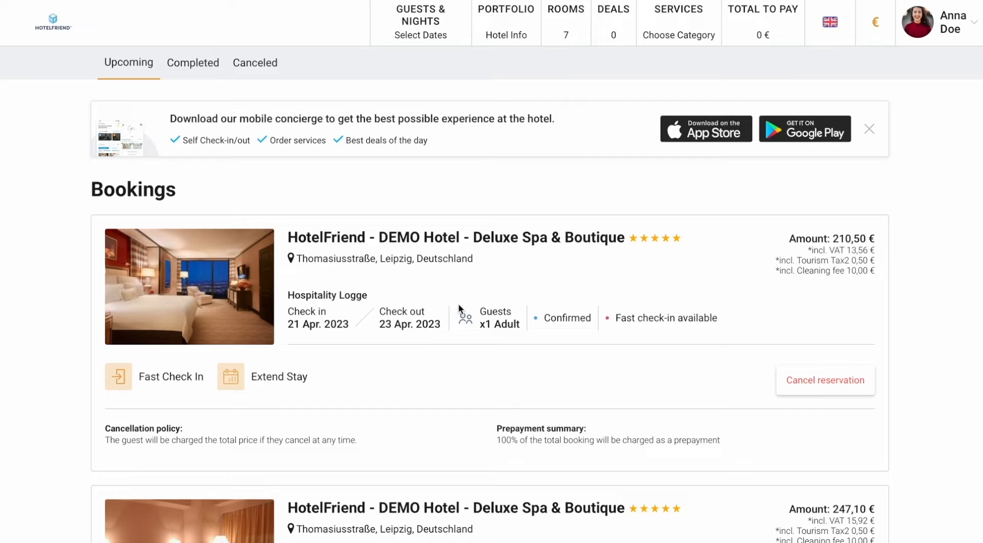
scroll(459, 304, "down", 1)
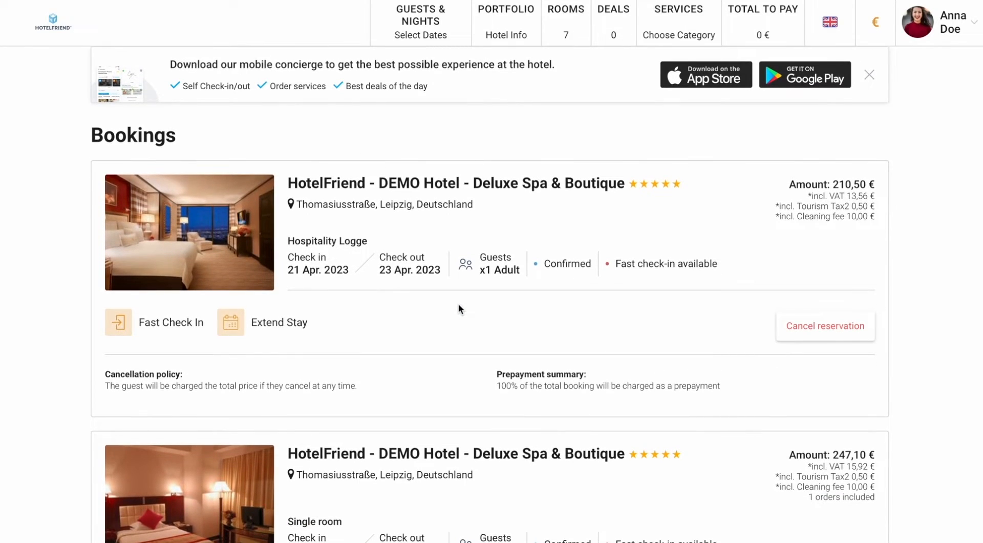
scroll(459, 305, "down", 1)
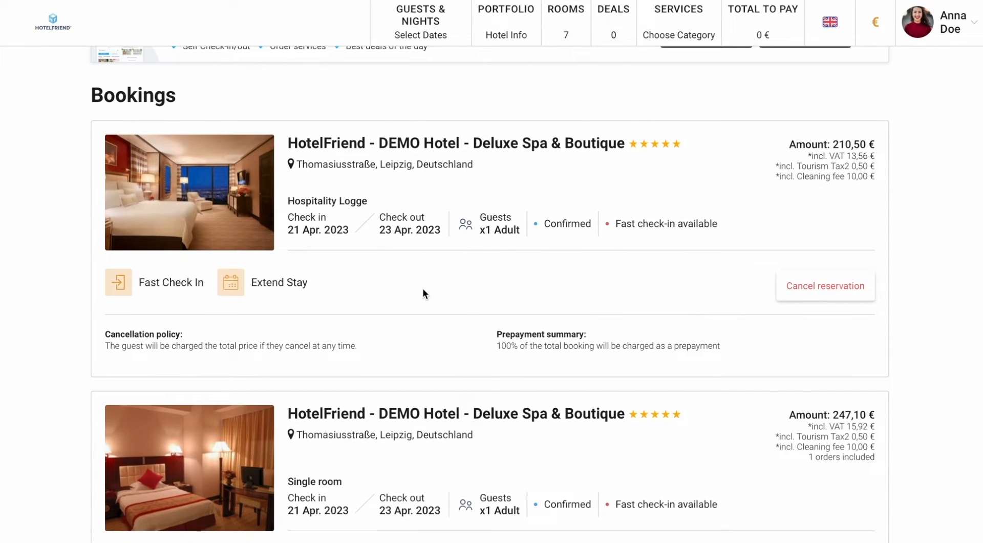
scroll(423, 292, "down", 4)
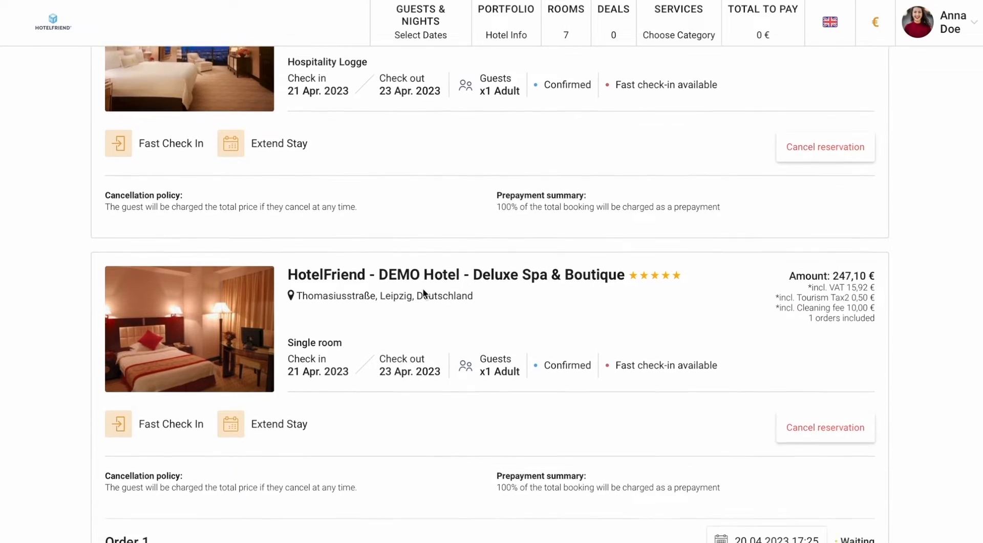
scroll(408, 377, "down", 3)
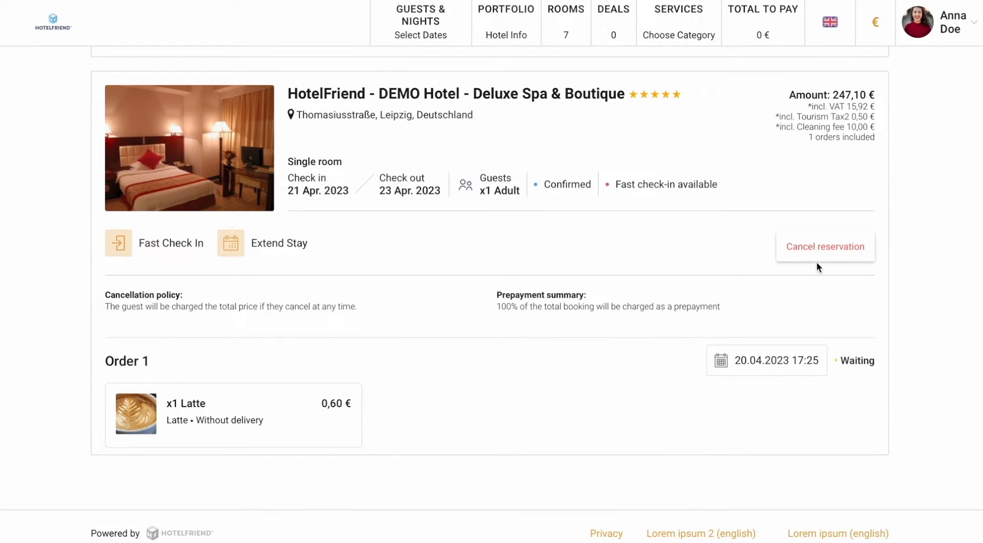
Step: Open Fast Check In for the Single room booking, review the guest details, signature and ID documents, and submit the check-in
left_click(119, 249)
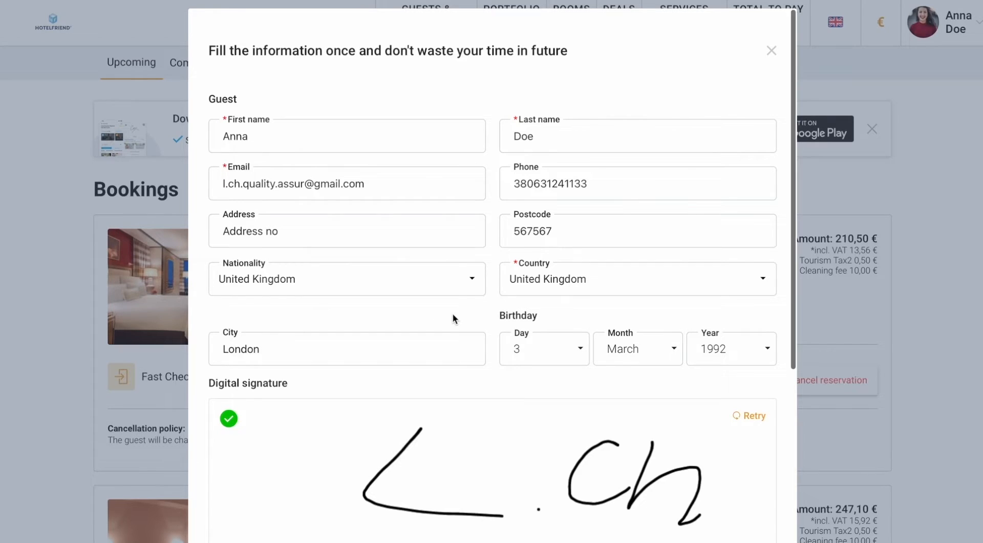
scroll(453, 318, "down", 3)
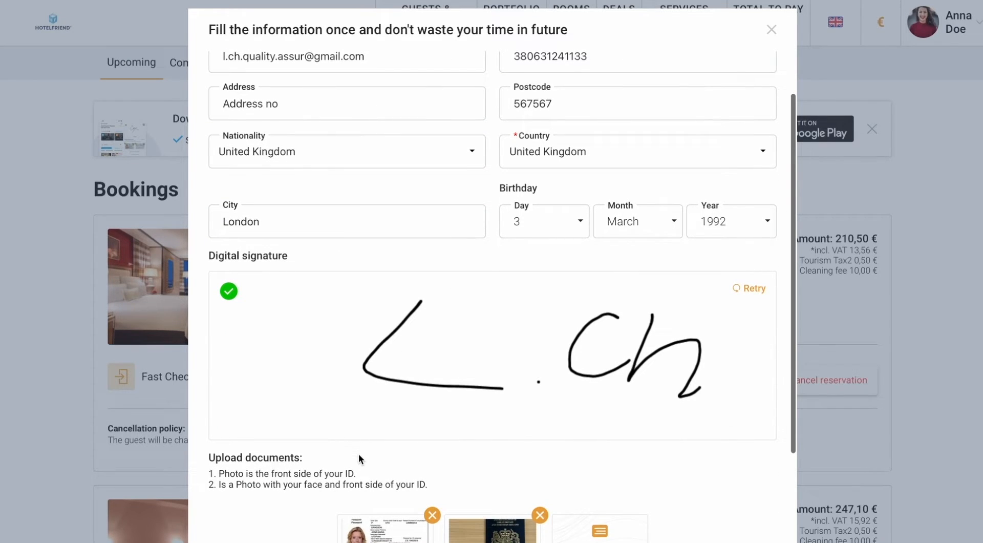
scroll(358, 454, "down", 2)
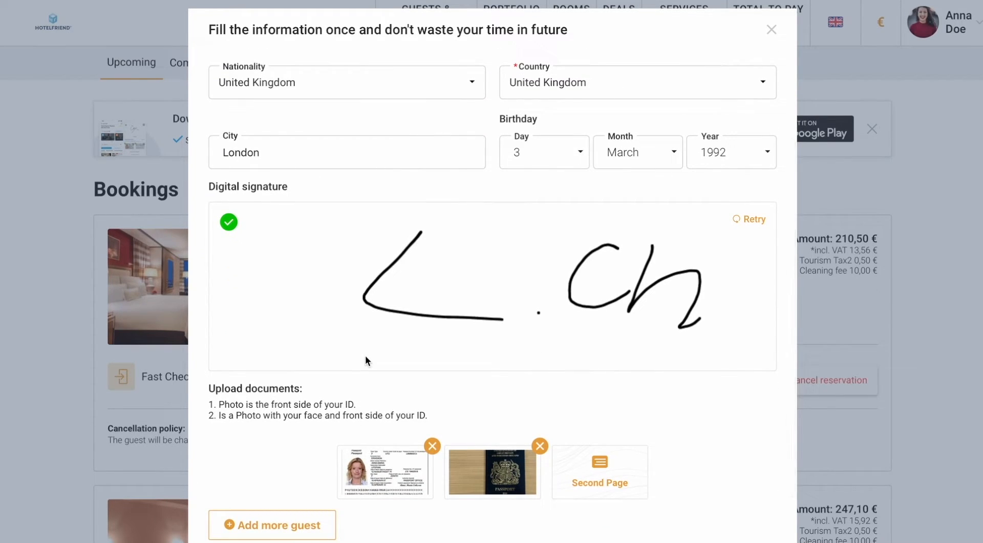
scroll(297, 427, "down", 2)
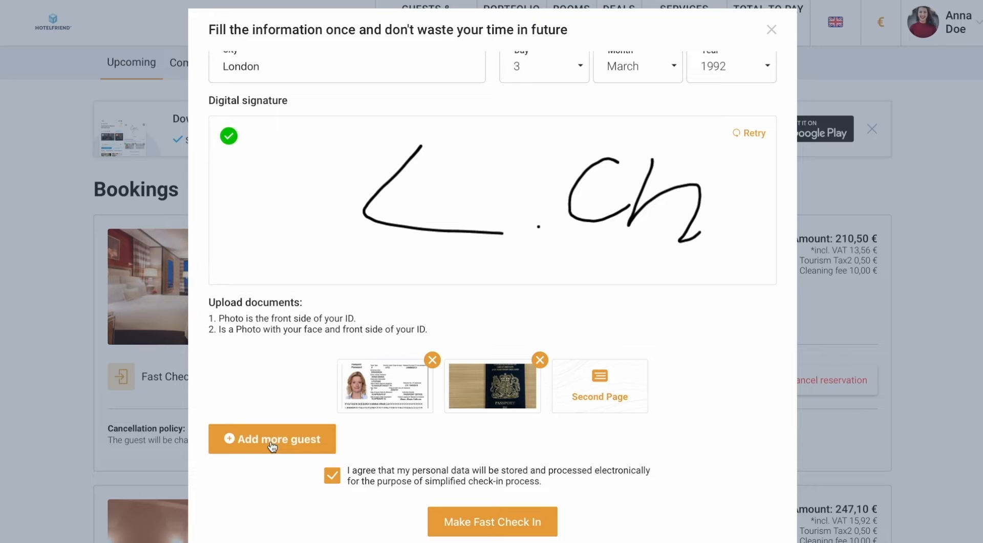
scroll(284, 396, "up", 2)
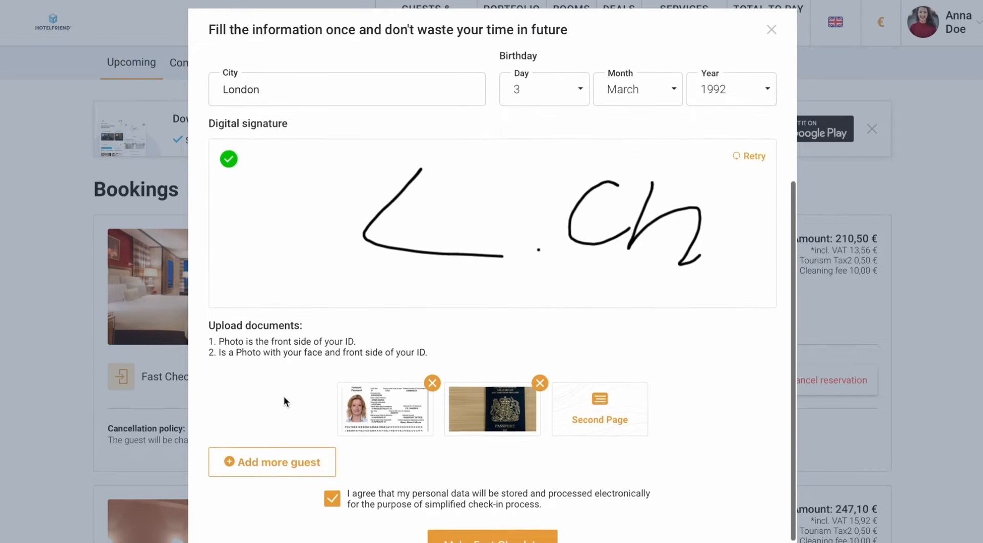
scroll(283, 395, "down", 2)
scroll(514, 413, "up", 1)
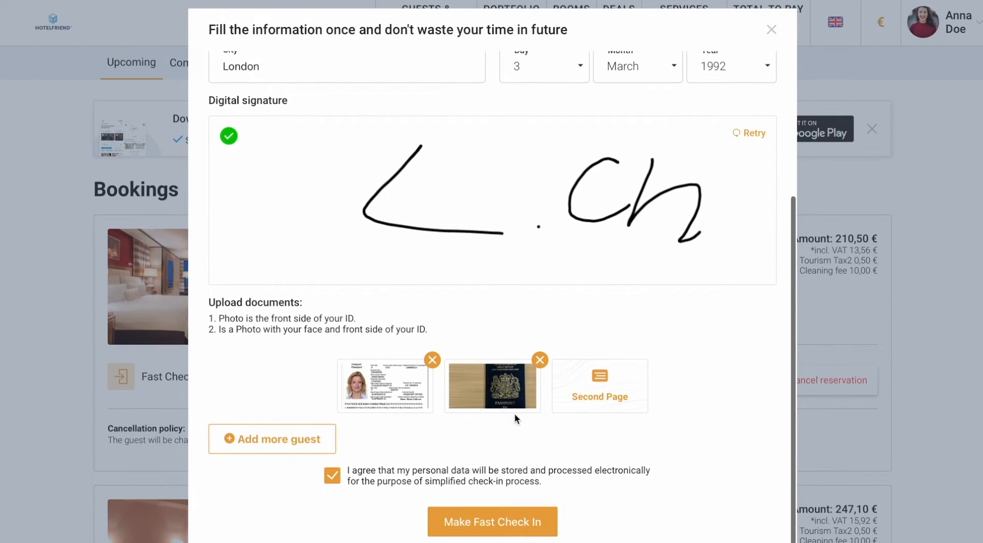
left_click(486, 523)
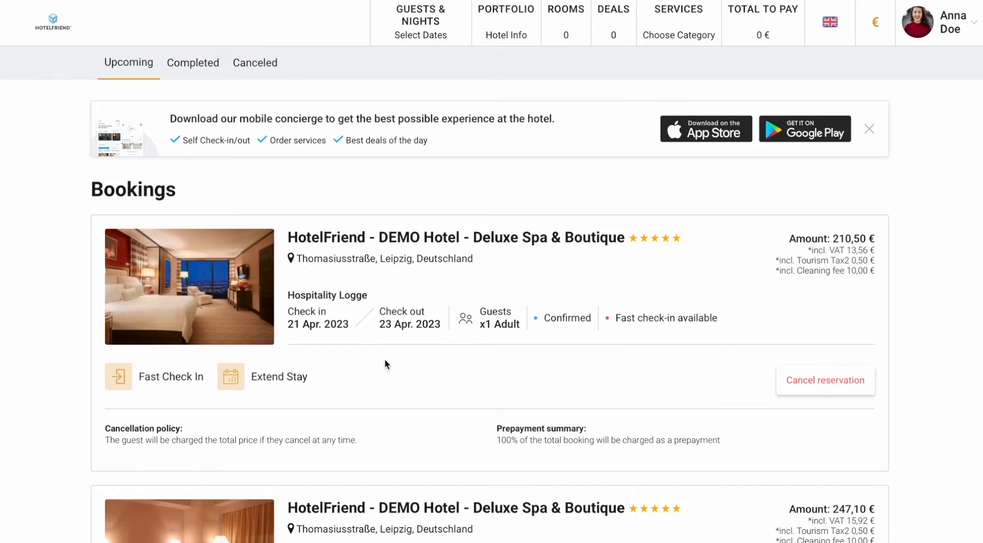
Step: Switch to the HotelFriend management system and examine the newest room 201 booking in the Reservations list
scroll(385, 363, "down", 8)
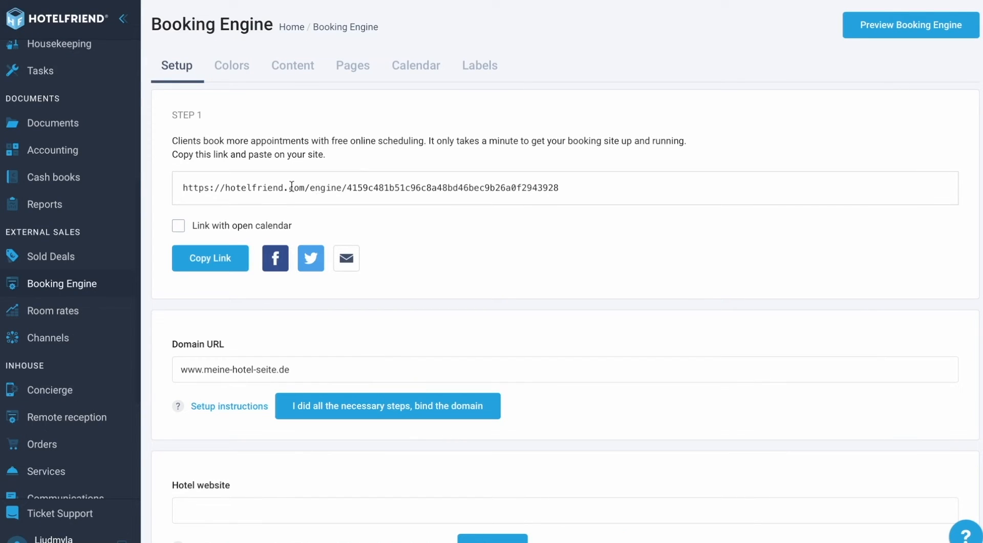
scroll(67, 256, "up", 6)
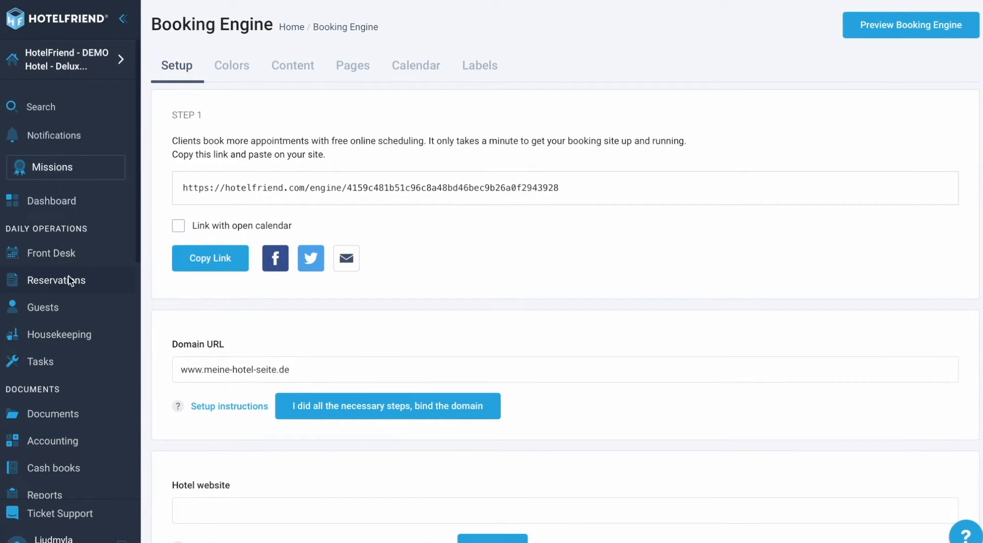
left_click(69, 277)
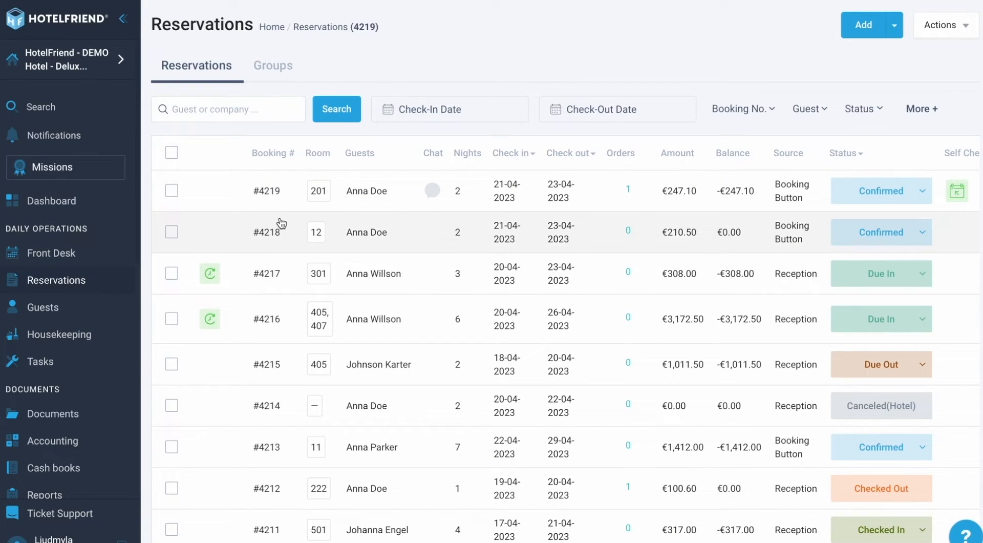
scroll(407, 207, "right", 1)
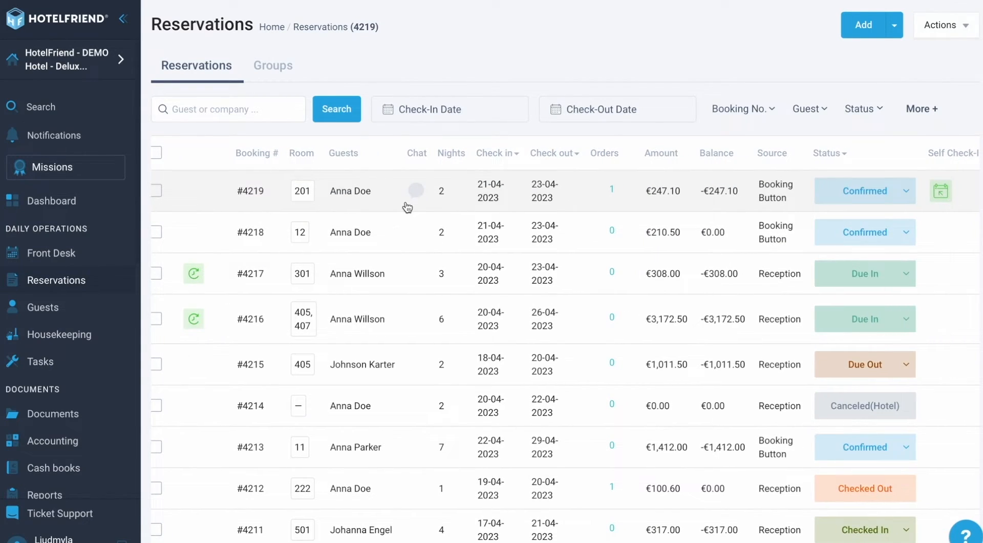
scroll(407, 207, "right", 4)
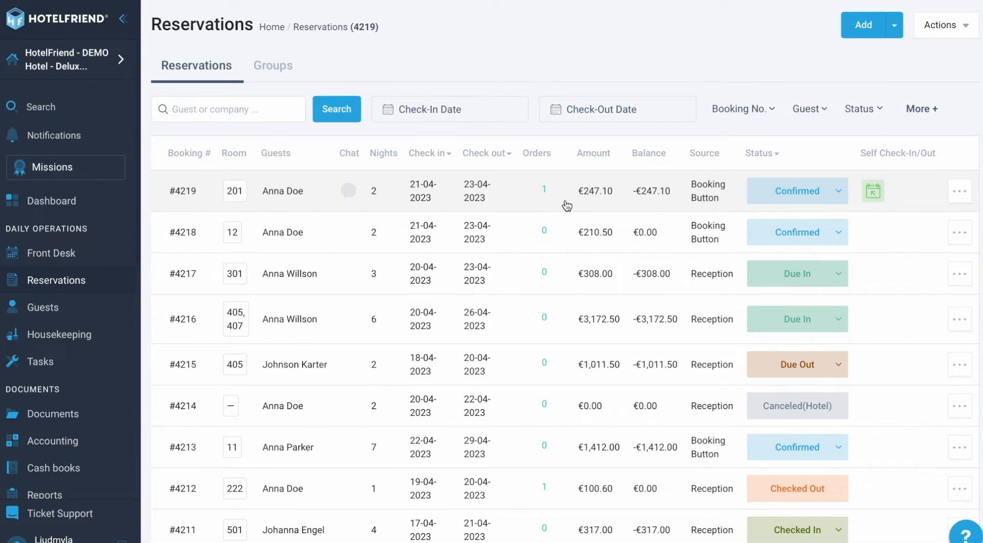
scroll(567, 205, "left", 5)
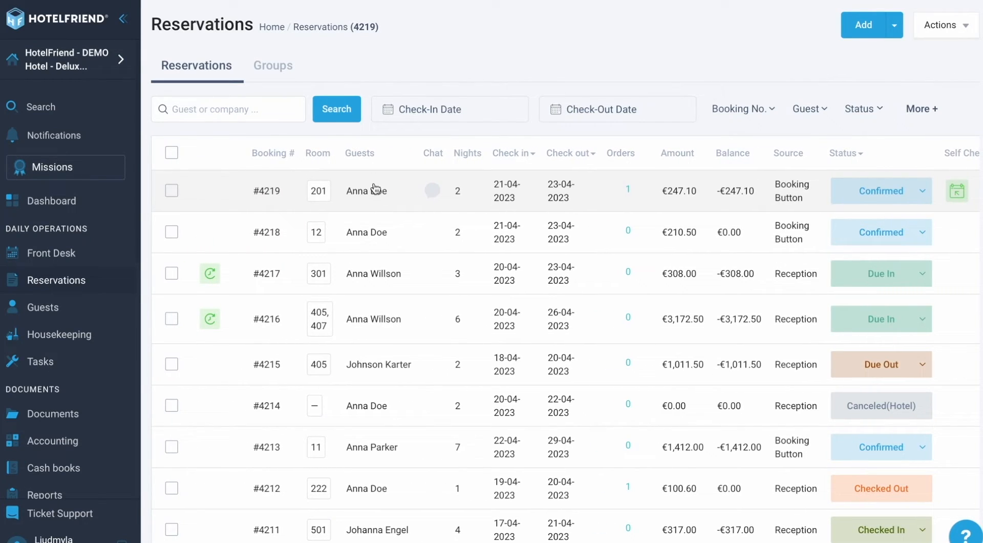
Step: Open the room 201 booking and review its payer, stay dates, balance, accommodations and orders
left_click(490, 202)
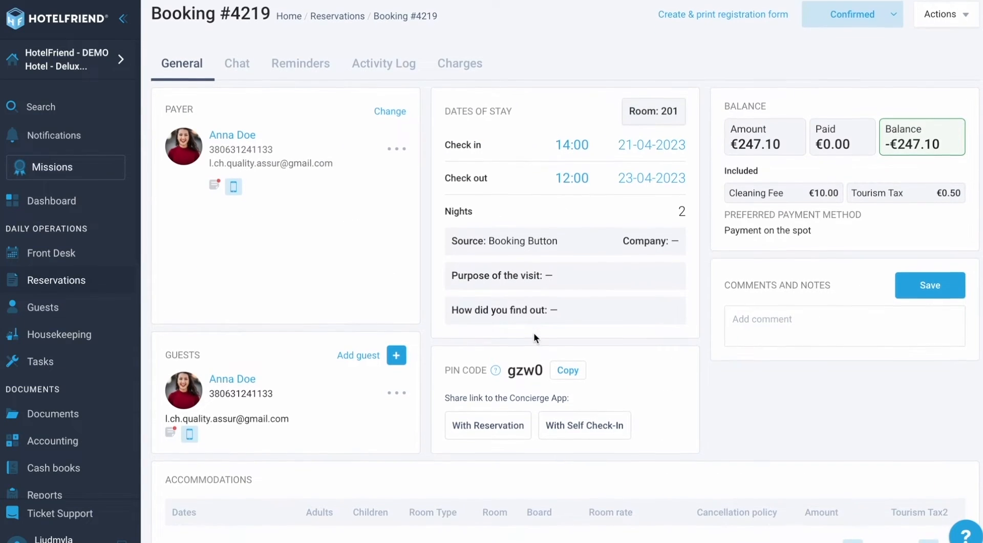
scroll(534, 333, "down", 5)
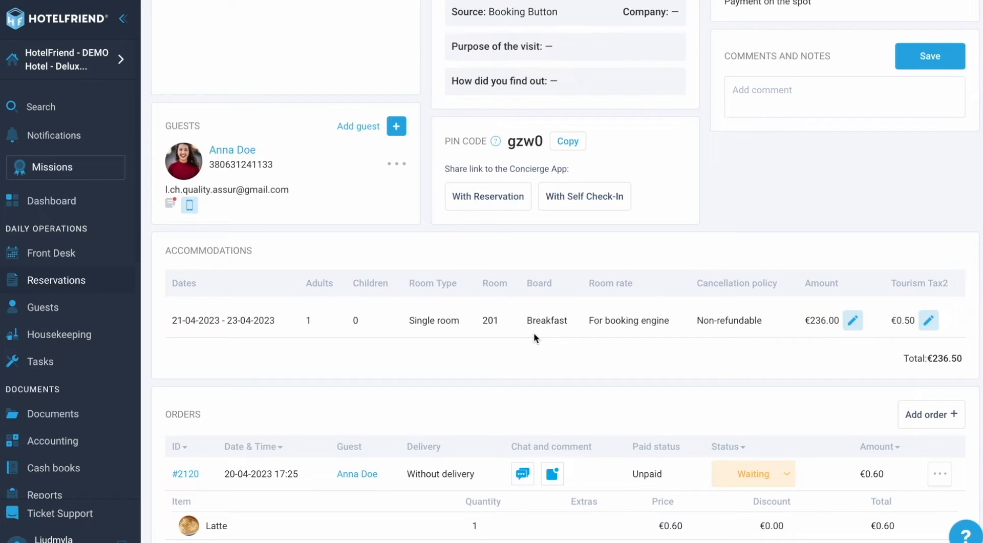
scroll(534, 333, "up", 2)
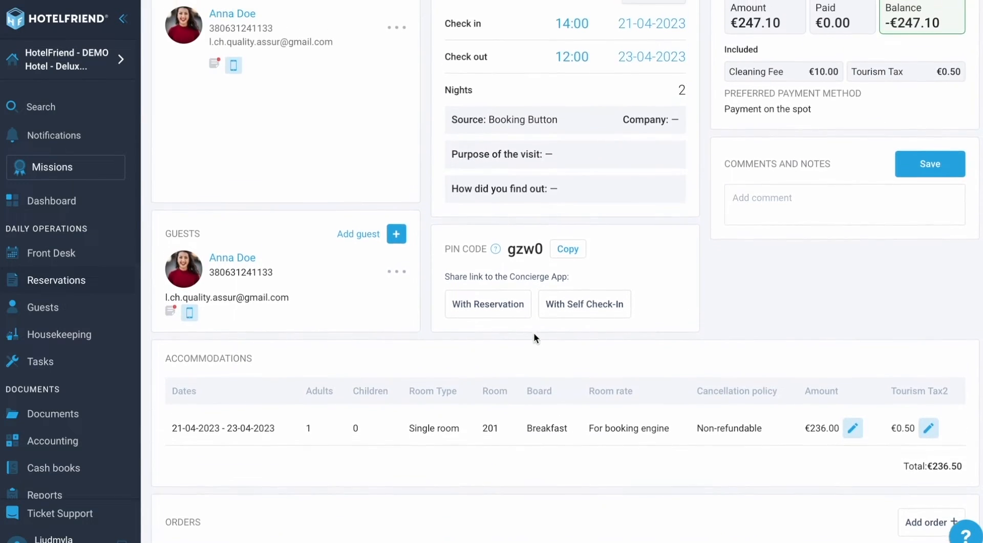
scroll(534, 338, "up", 1)
mouse_move(171, 338)
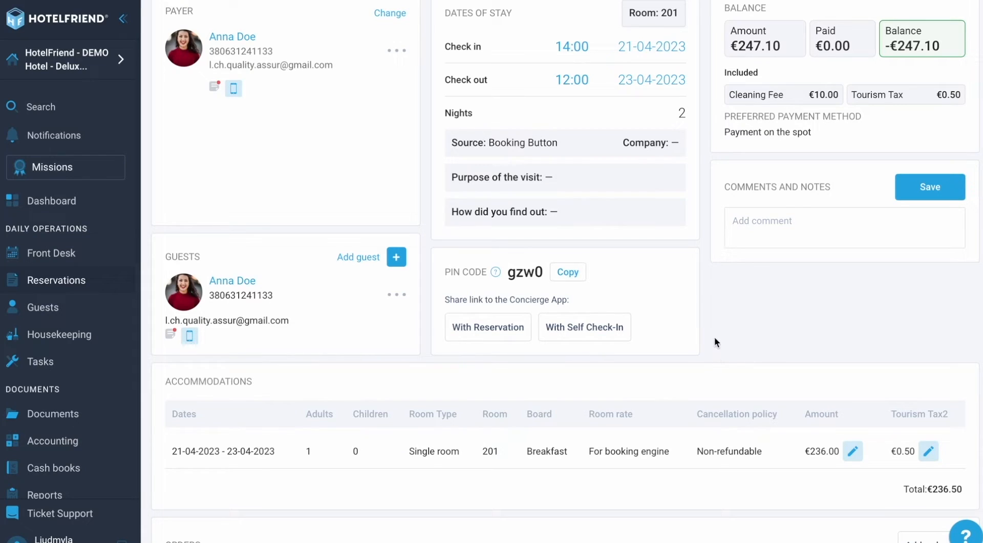
scroll(714, 336, "down", 1)
scroll(715, 337, "up", 3)
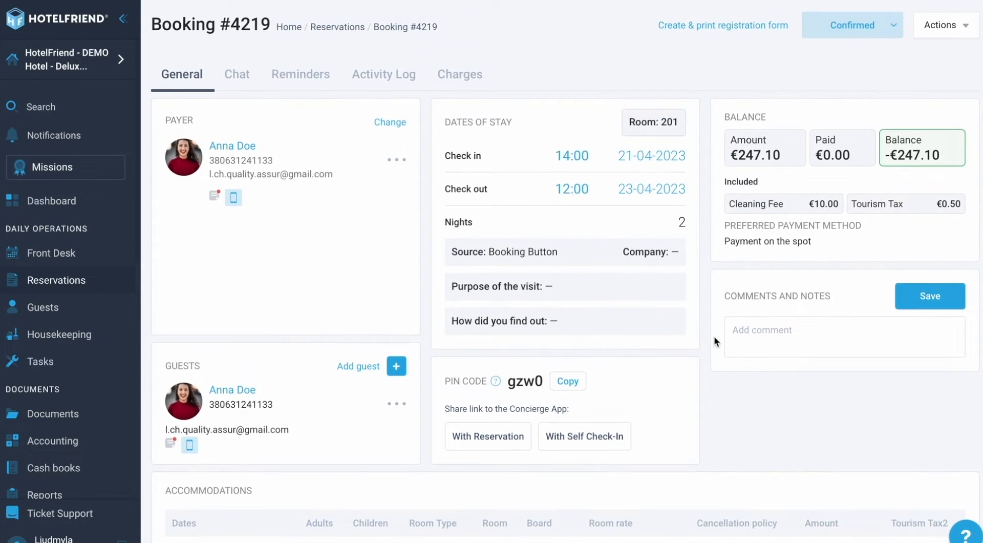
Step: Create the printable registration form for the room 201 booking and review its primary guest section
left_click(737, 28)
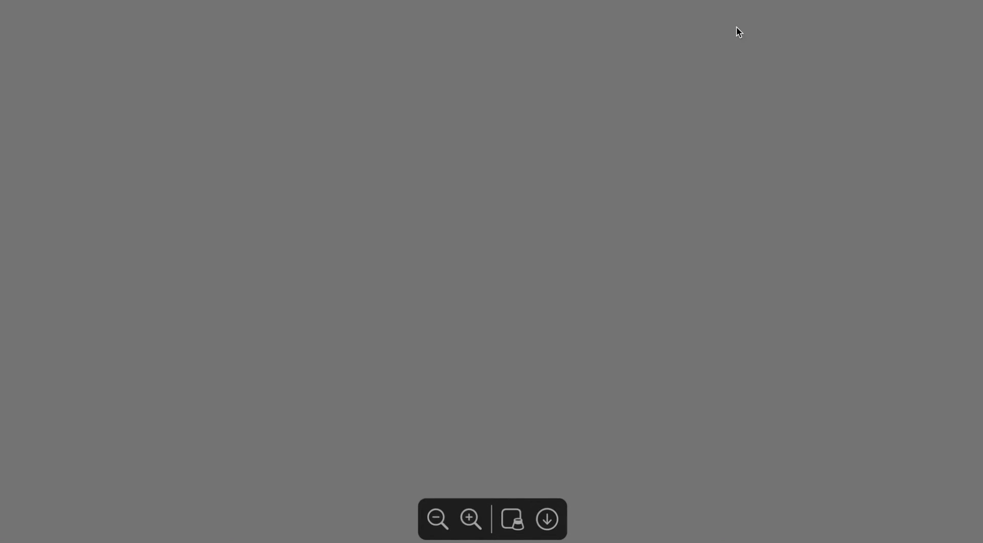
scroll(541, 261, "down", 10)
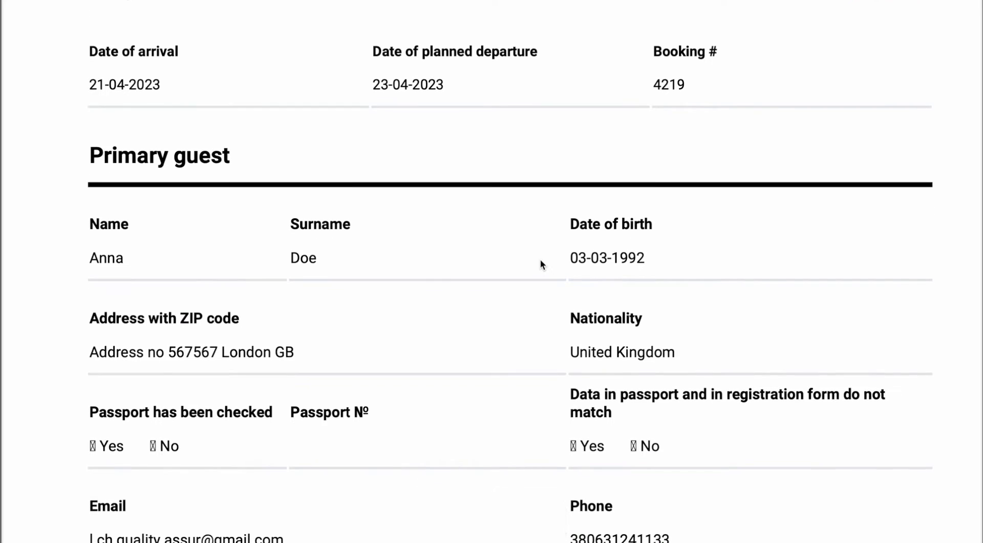
Step: Review the rest of the registration form, including the additional guests section, signature, date and place, and the second page
scroll(541, 262, "down", 4)
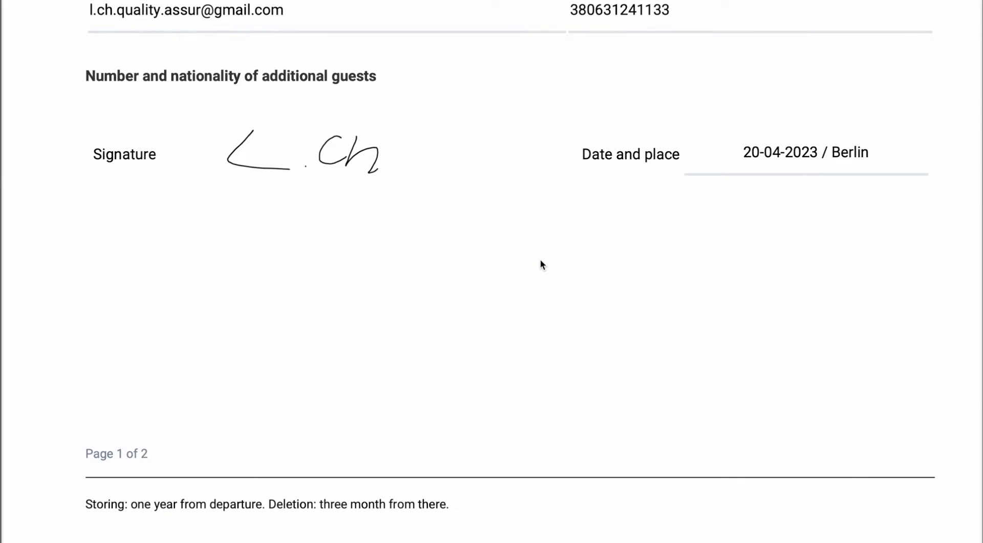
scroll(539, 259, "down", 20)
scroll(540, 259, "down", 3)
scroll(540, 259, "up", 20)
scroll(542, 265, "up", 10)
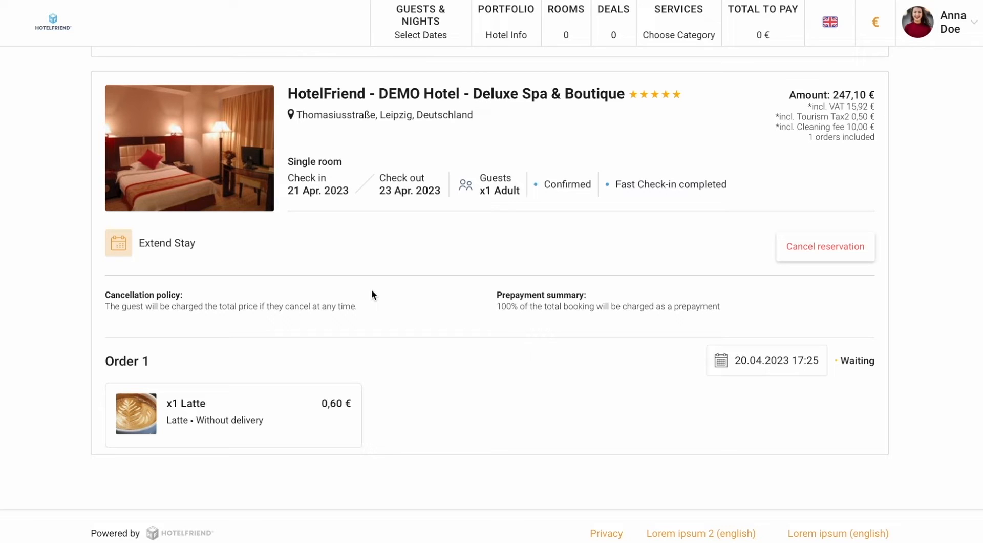
Step: Switch to the guest's bookings in the Booking Engine and look through the upcoming and completed bookings
scroll(407, 279, "up", 8)
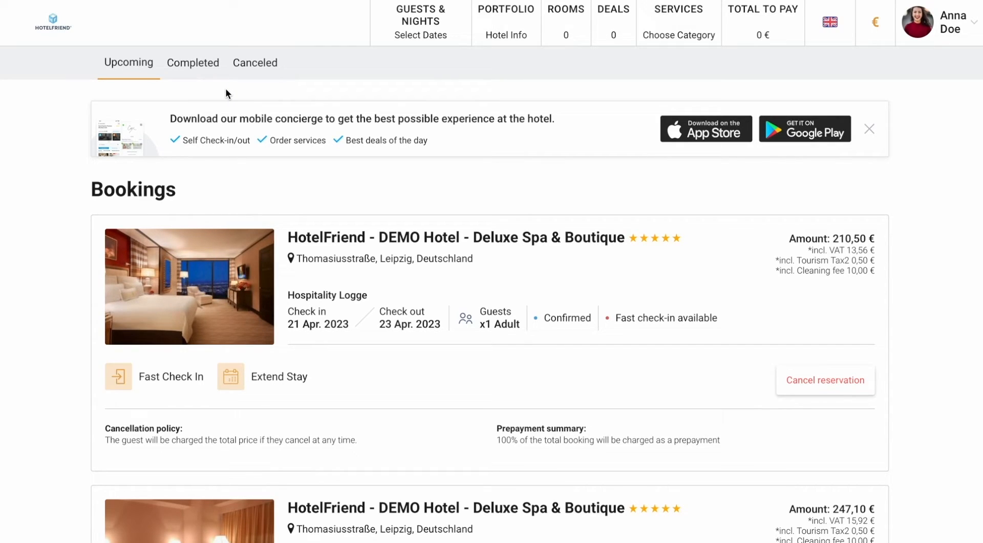
left_click(197, 63)
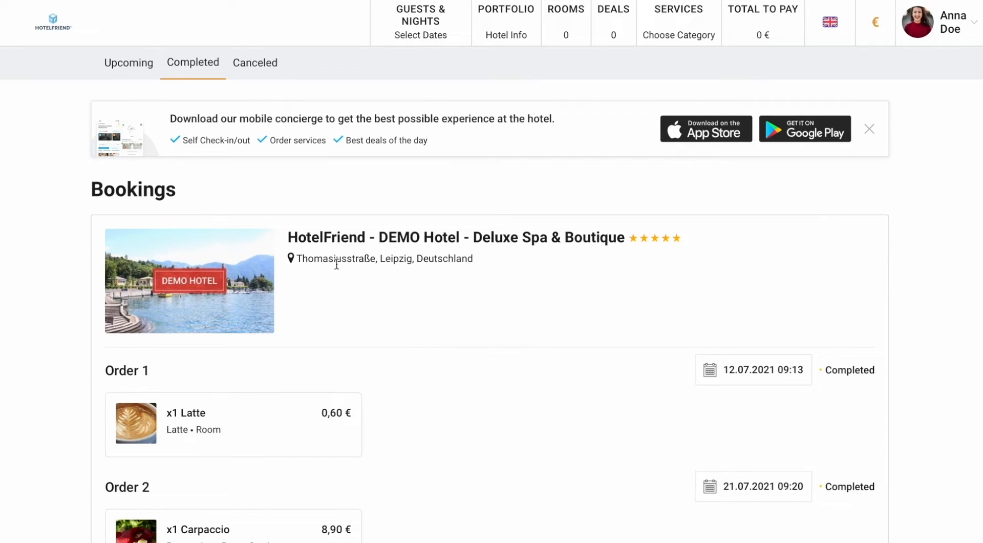
scroll(362, 291, "down", 1)
scroll(362, 291, "up", 1)
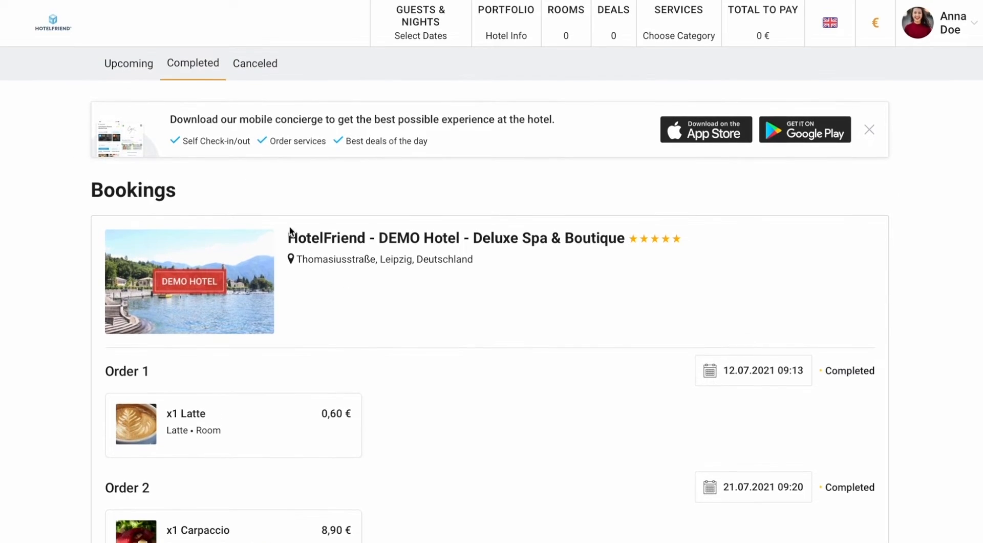
left_click(134, 66)
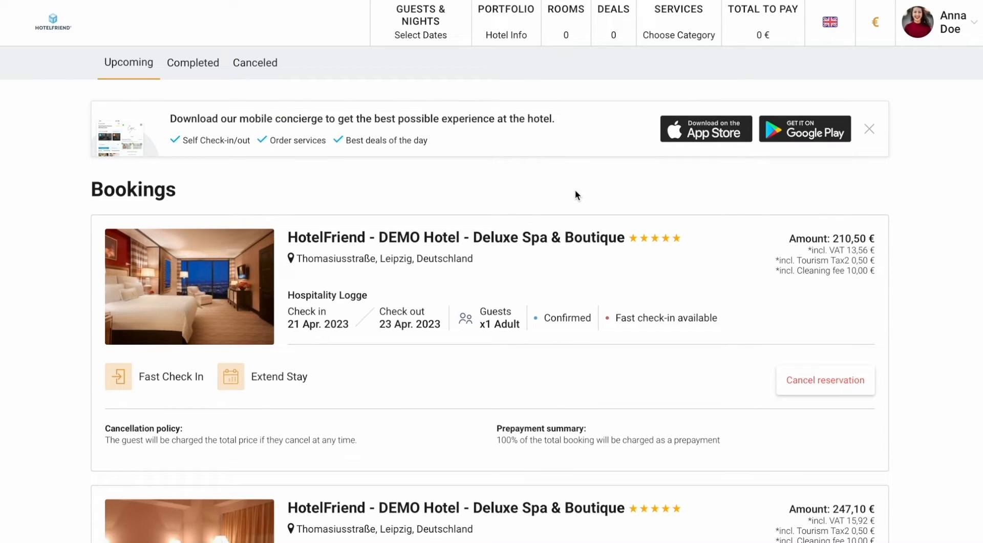
Step: Search the hotel services for "break" and open the Cheese breakfast offer
left_click(669, 26)
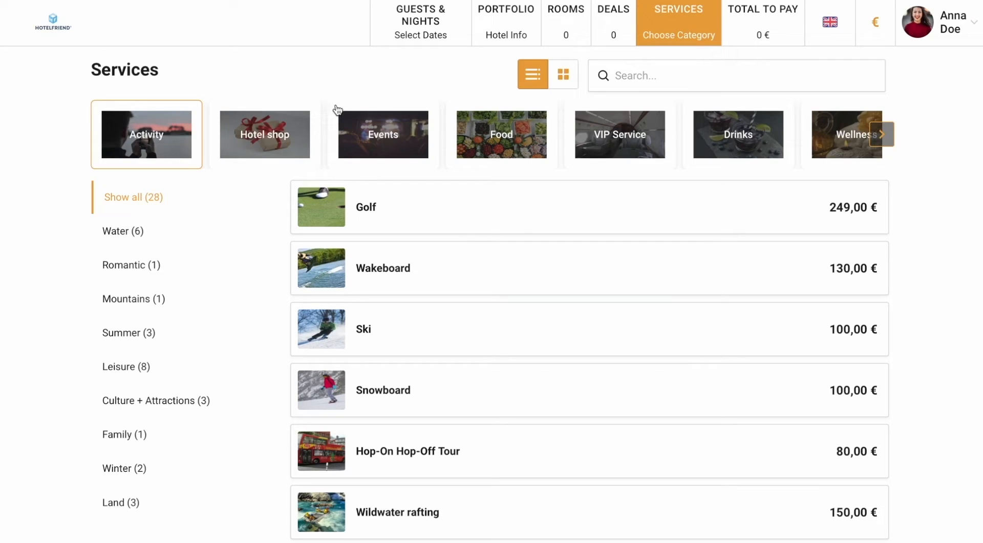
left_click(627, 77)
type("breakf")
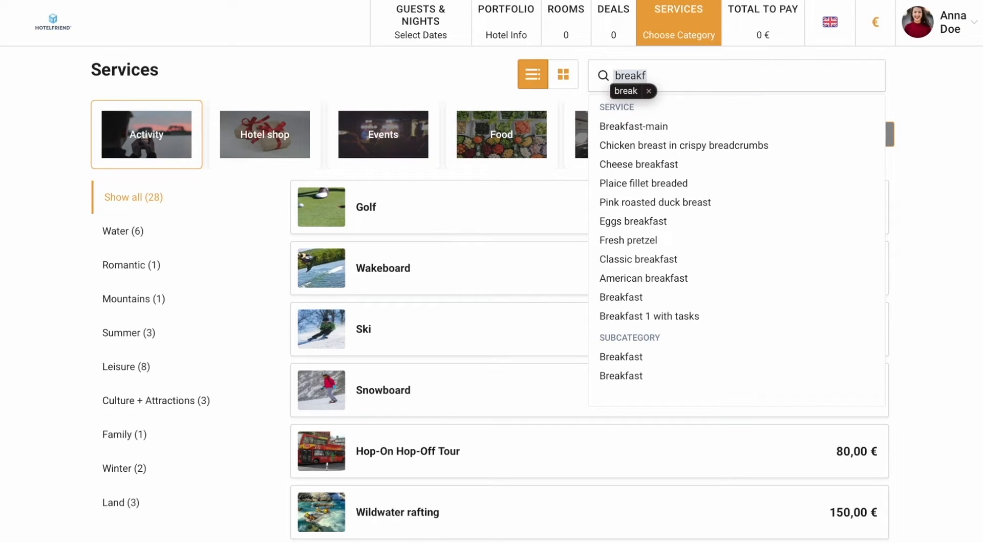
left_click(624, 146)
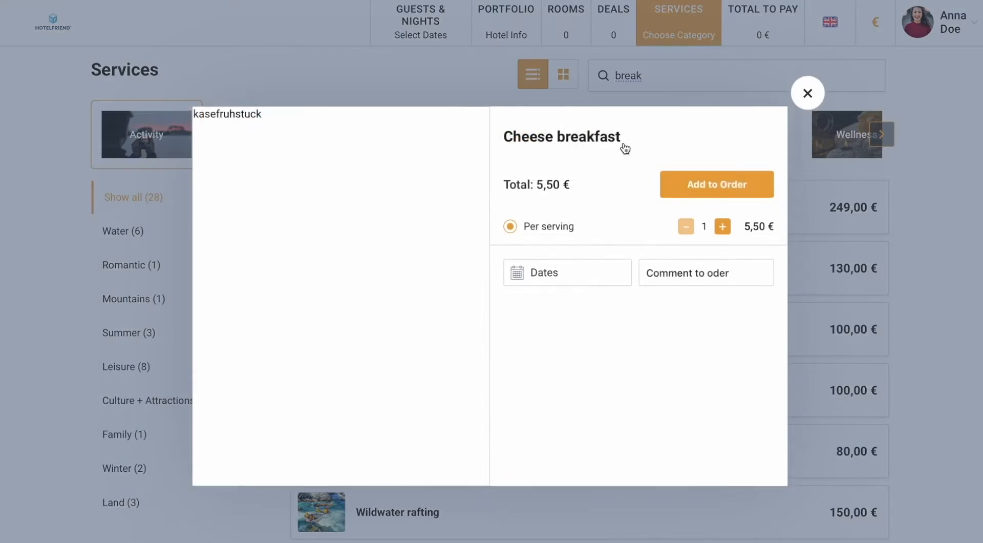
Step: Schedule the Cheese breakfast for 21 April at 12:00, set two servings and add it to the order
left_click(545, 259)
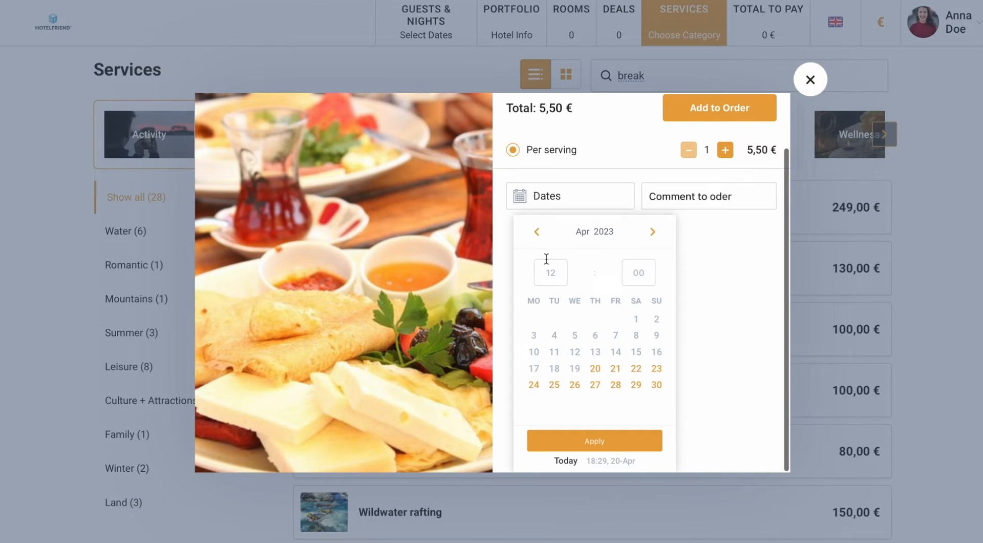
left_click(617, 370)
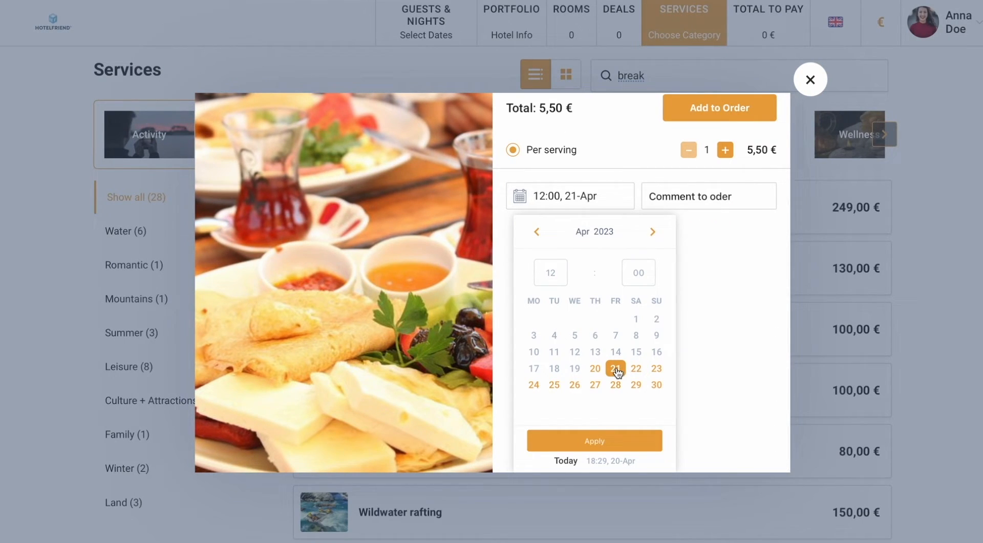
left_click(595, 441)
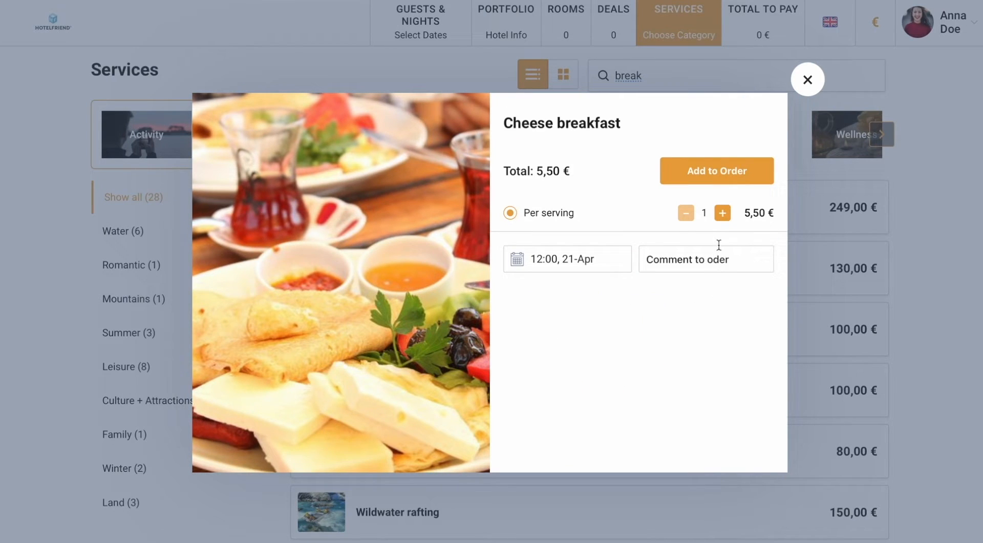
left_click(722, 212)
left_click(712, 184)
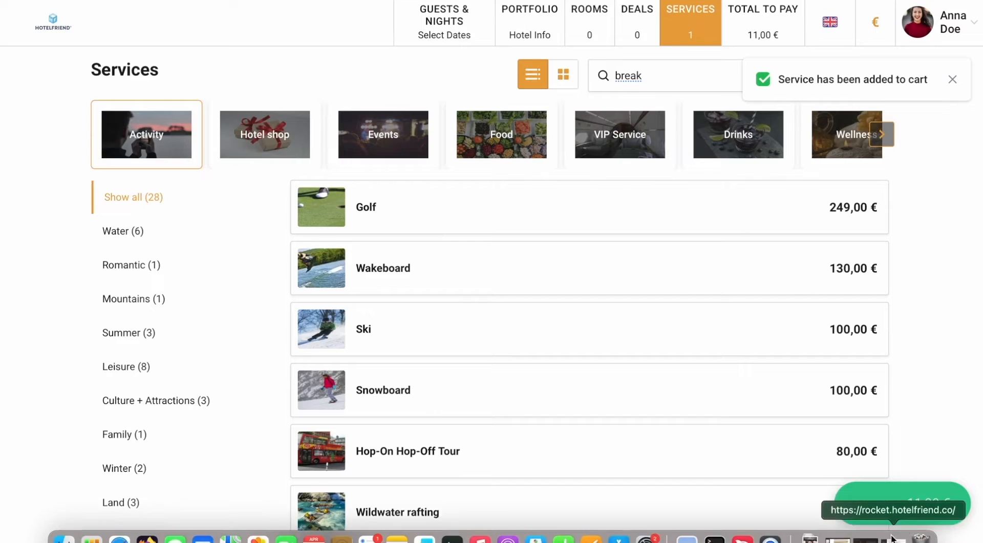
Step: Proceed to checkout without adding a room and assign the breakfast order to the booked Single room
left_click(916, 502)
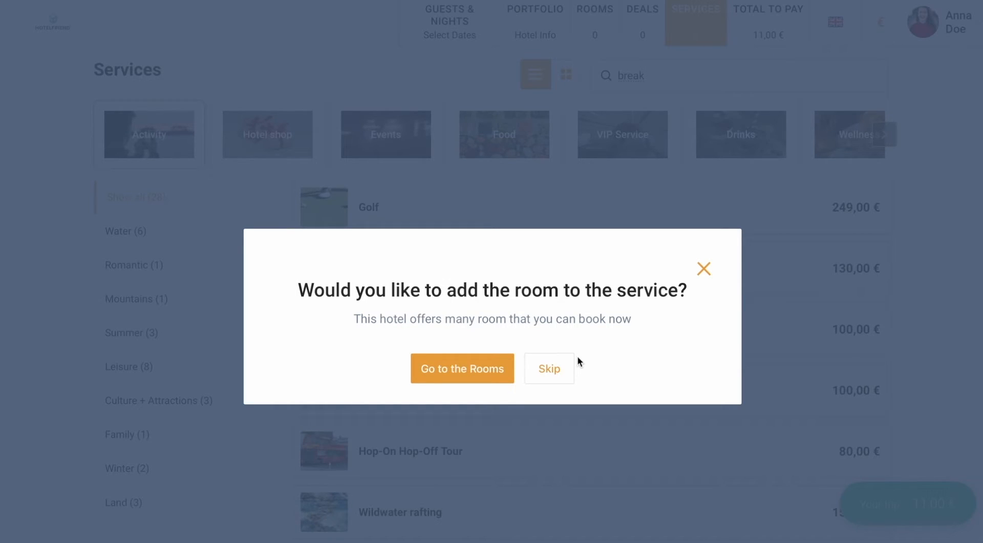
left_click(552, 369)
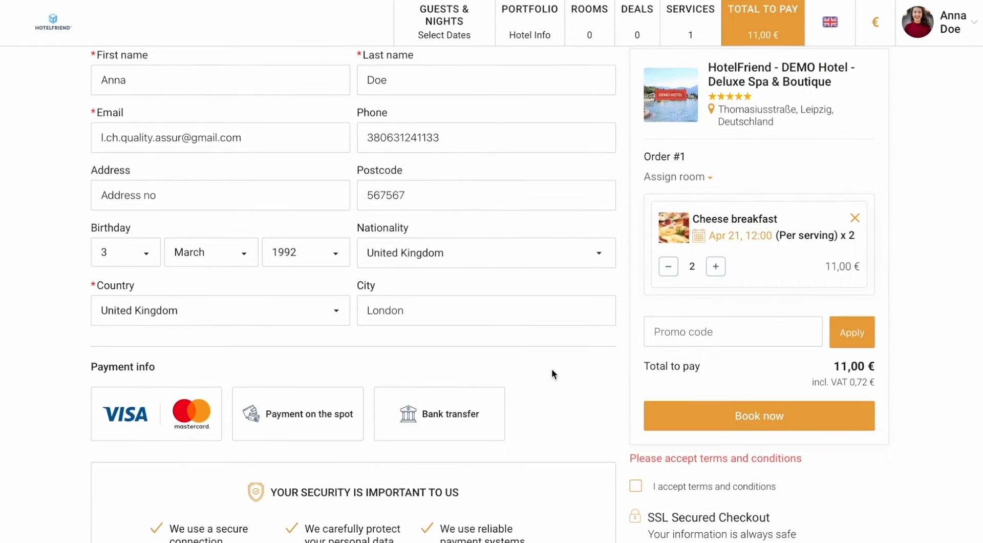
left_click(699, 176)
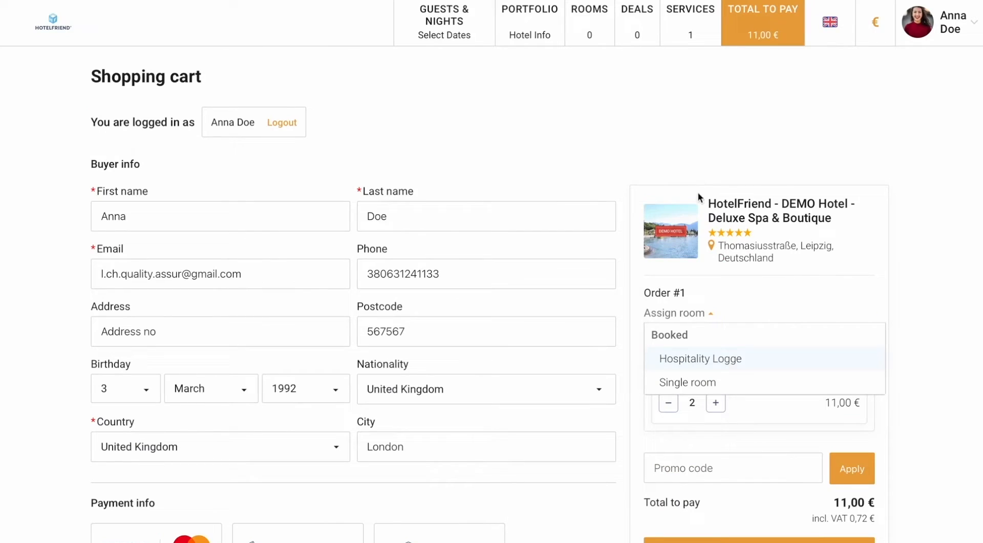
left_click(693, 382)
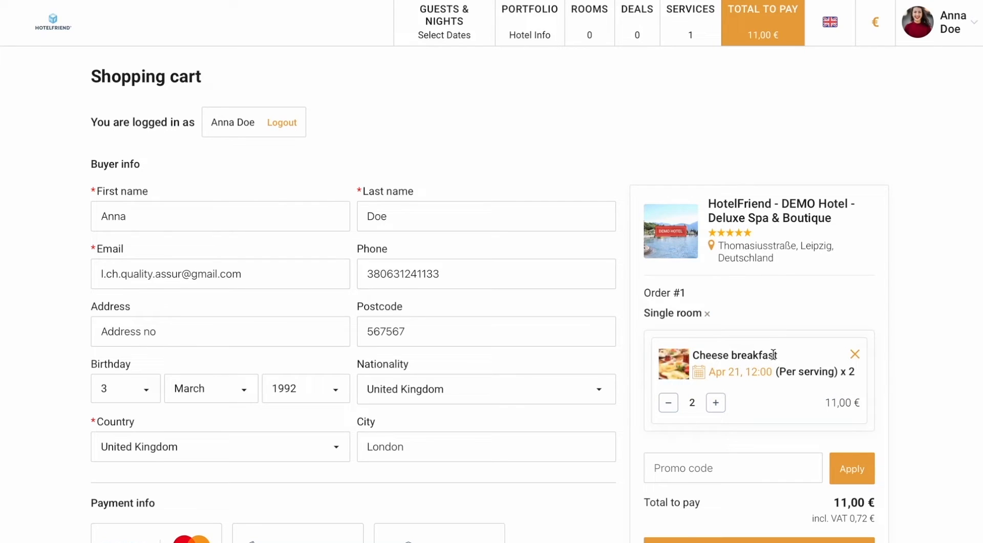
Step: Choose payment on the spot, accept the terms and conditions, and book and confirm the Cheese breakfast order
scroll(773, 355, "down", 1)
left_click(335, 499)
scroll(553, 431, "down", 2)
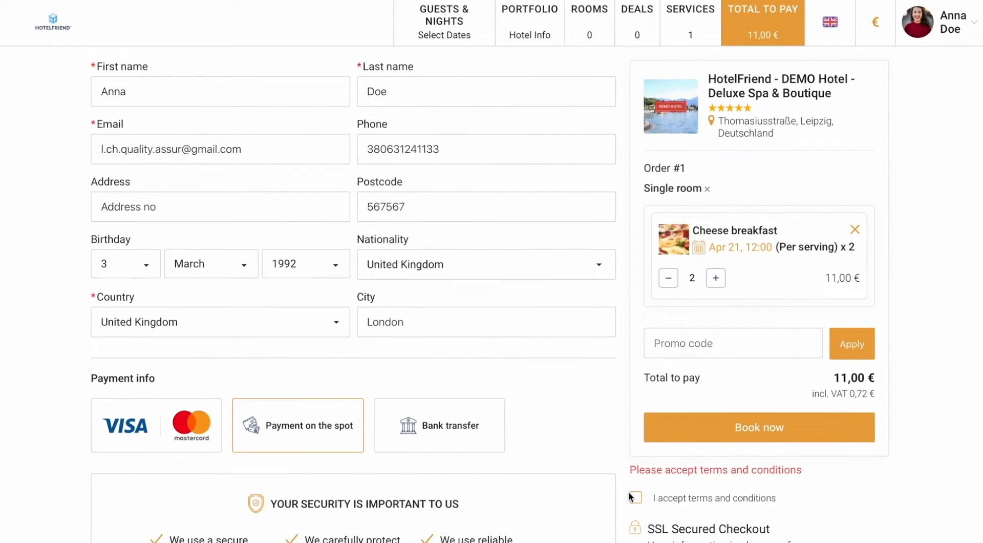
left_click(631, 496)
scroll(592, 440, "down", 1)
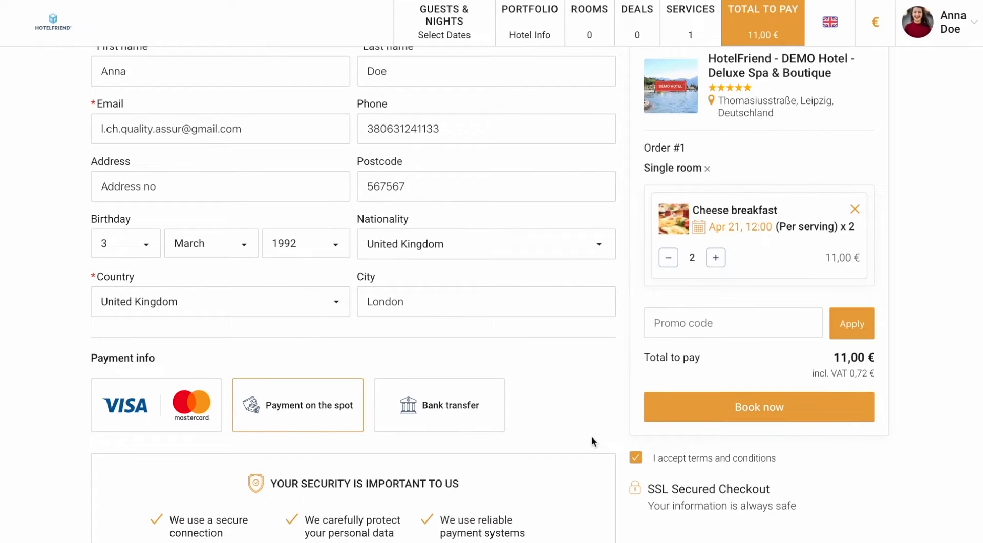
left_click(733, 408)
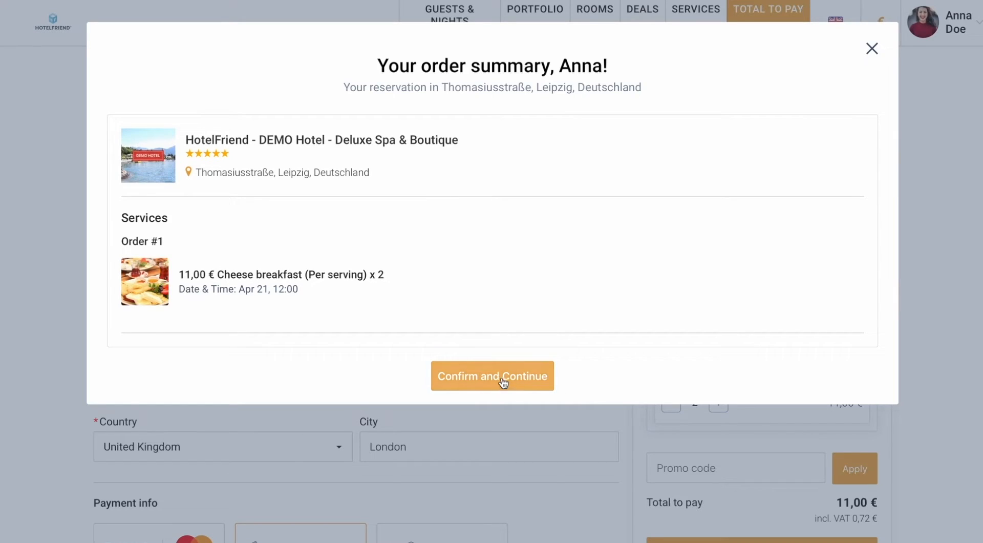
left_click(492, 377)
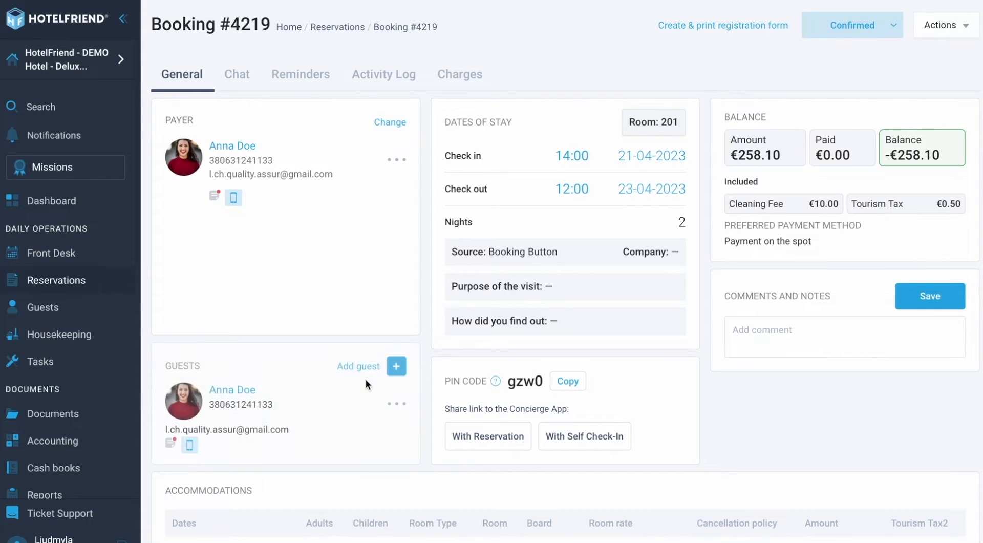
Step: Switch to the room 201 booking in the HotelFriend management system and review its accommodations, orders and balance
scroll(366, 380, "down", 5)
scroll(366, 380, "down", 2)
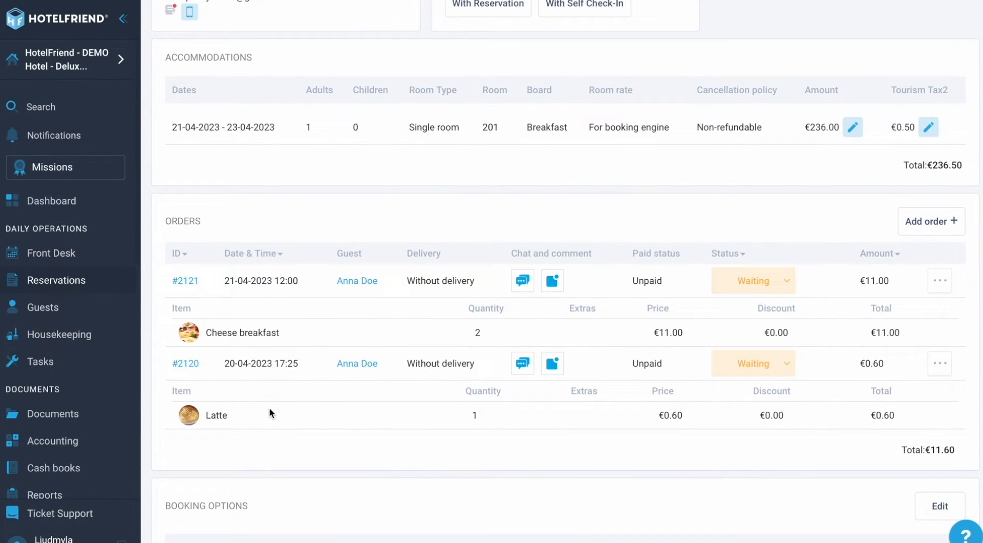
scroll(270, 407, "up", 6)
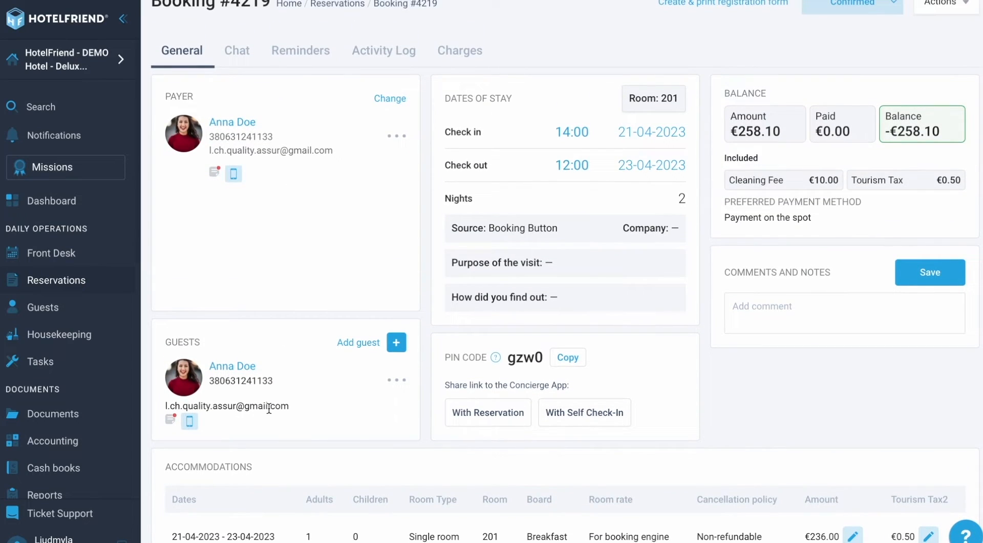
scroll(269, 409, "up", 1)
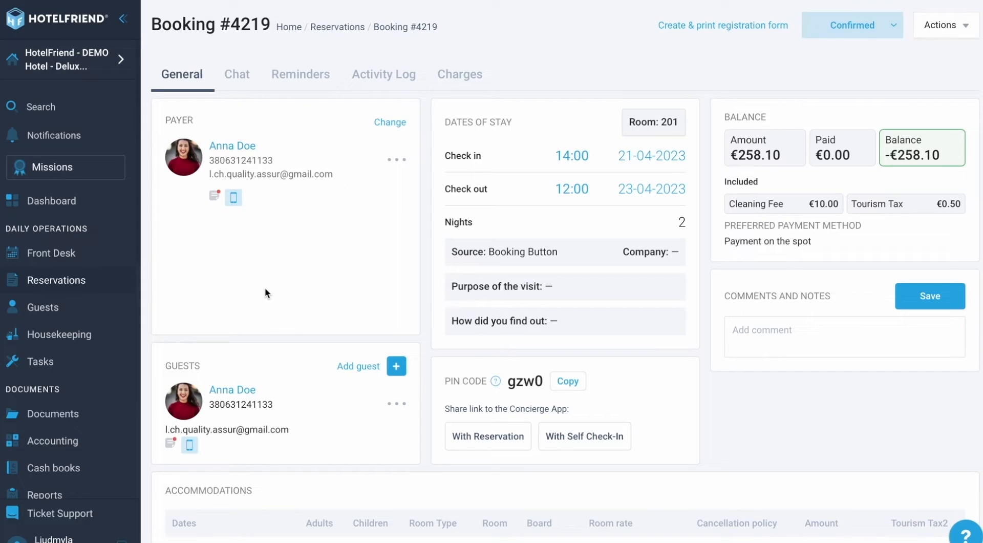
Step: Open the hotel's Communication Settings and display the email templates
scroll(67, 334, "down", 8)
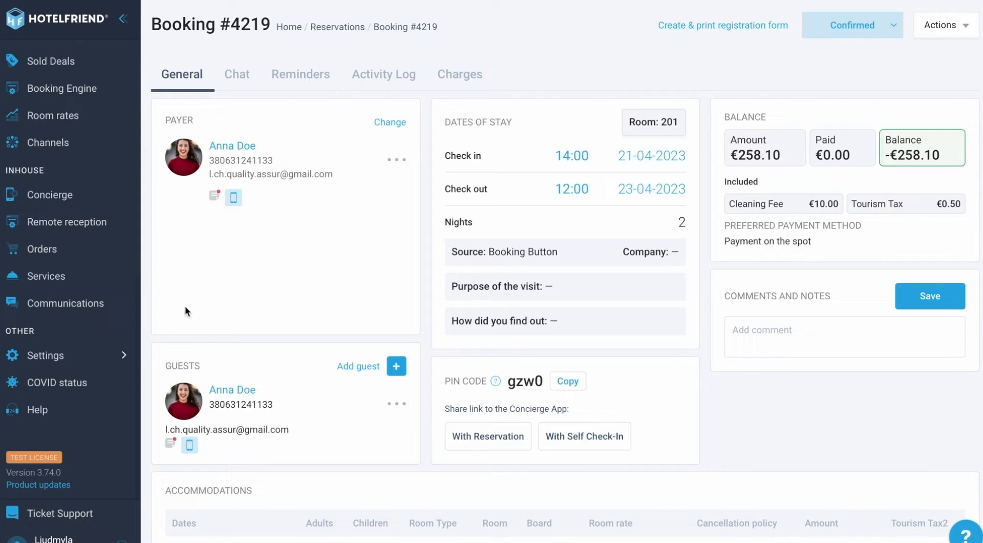
left_click(66, 357)
scroll(68, 356, "down", 5)
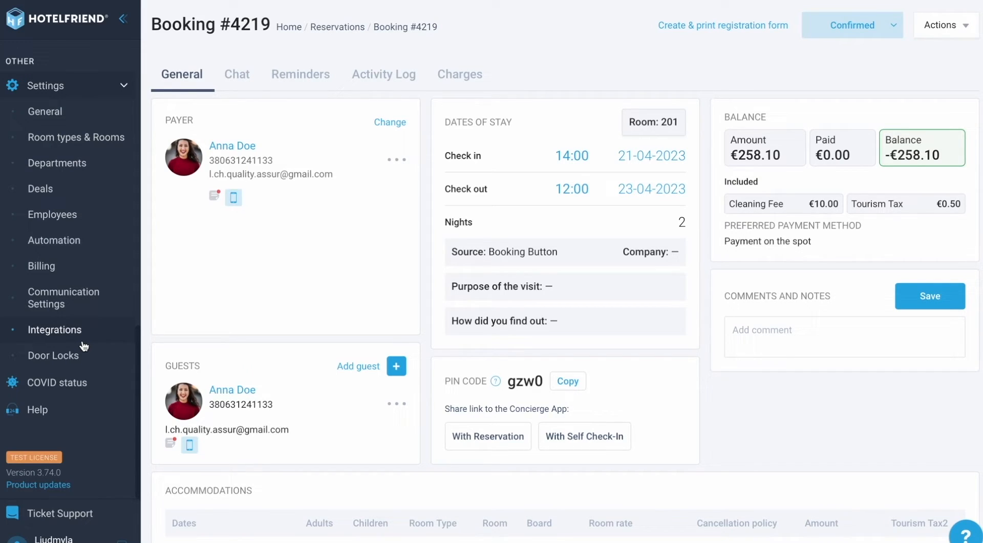
left_click(67, 300)
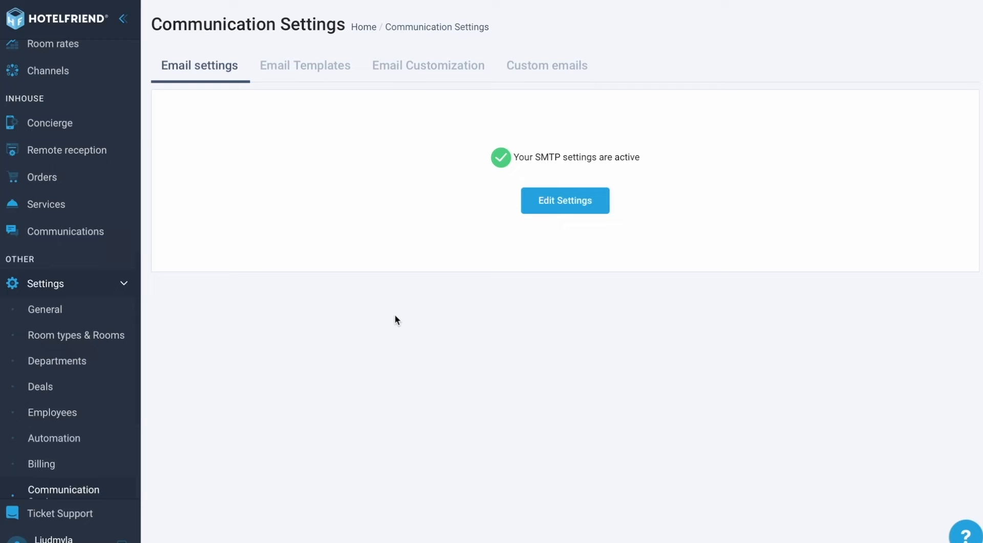
left_click(312, 66)
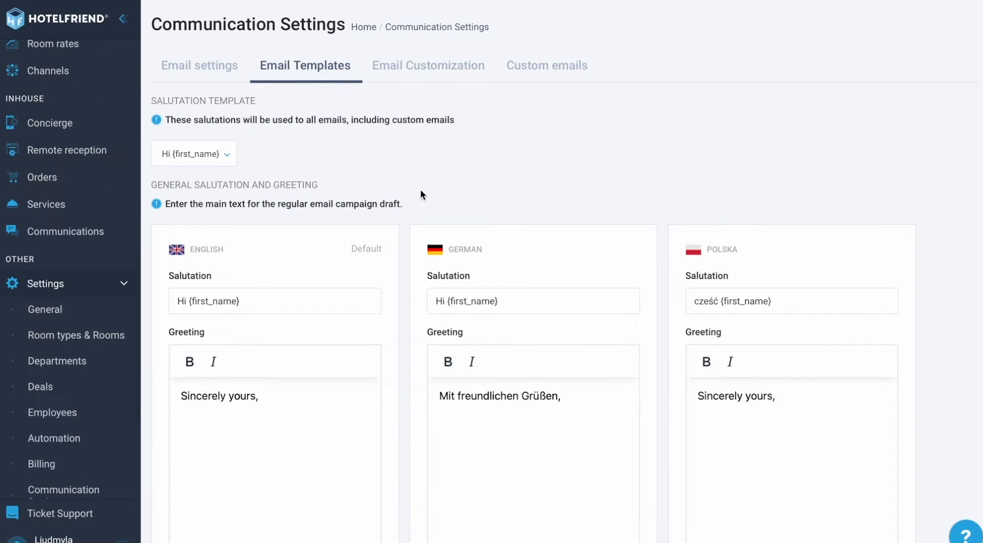
Step: Examine the general salutation and greeting texts in each language and the list of accommodation mail templates
scroll(404, 237, "down", 7)
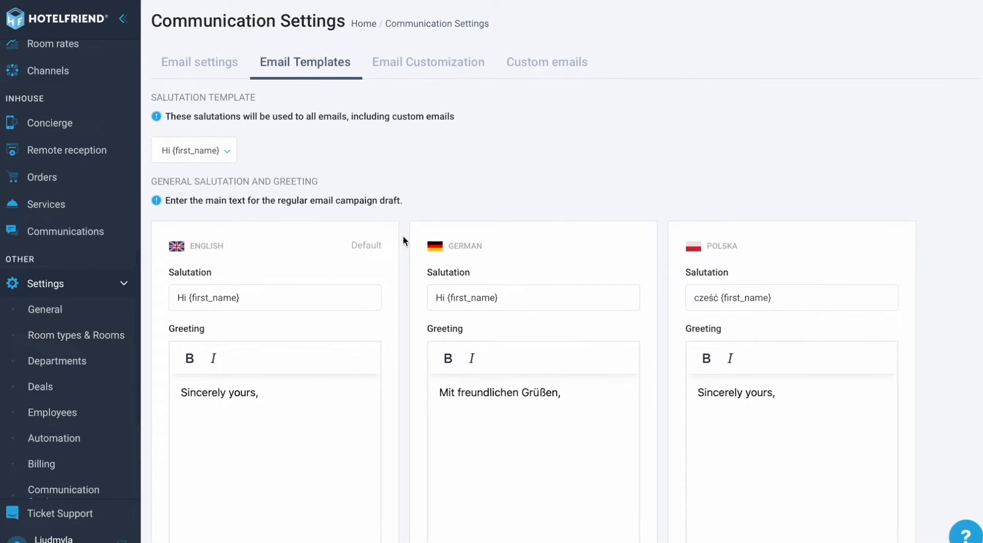
scroll(403, 237, "down", 15)
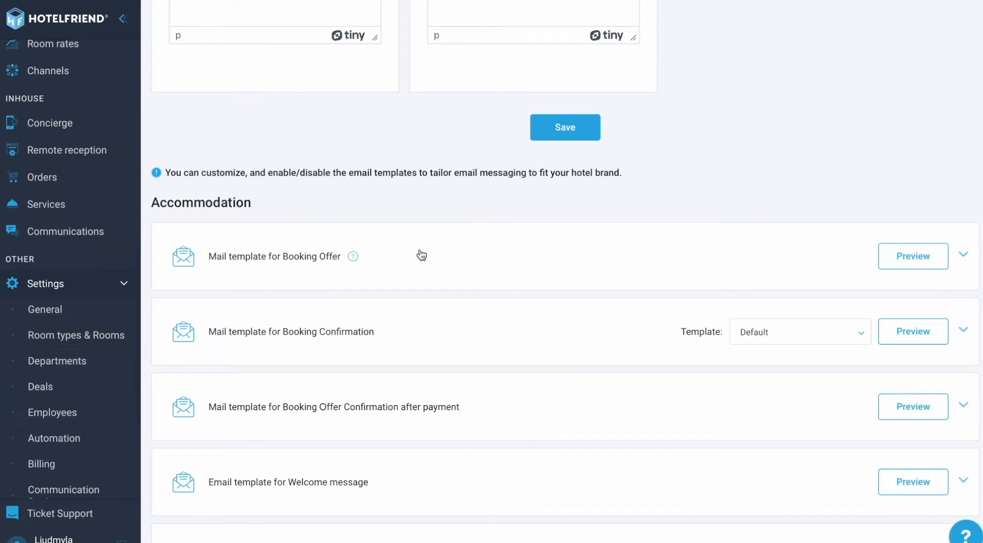
scroll(421, 255, "down", 1)
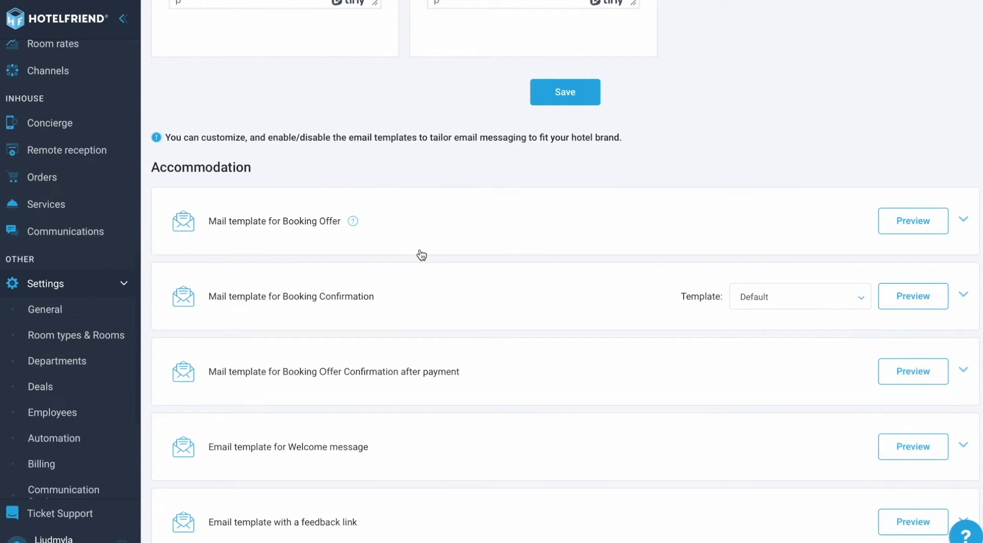
scroll(421, 255, "down", 1)
scroll(421, 255, "up", 1)
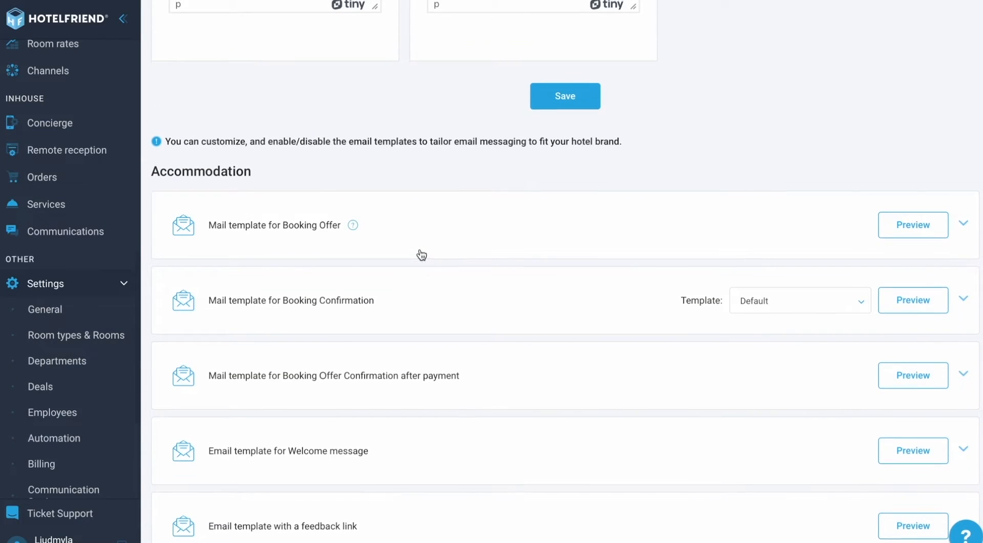
scroll(422, 254, "up", 5)
scroll(408, 240, "up", 2)
scroll(404, 237, "up", 20)
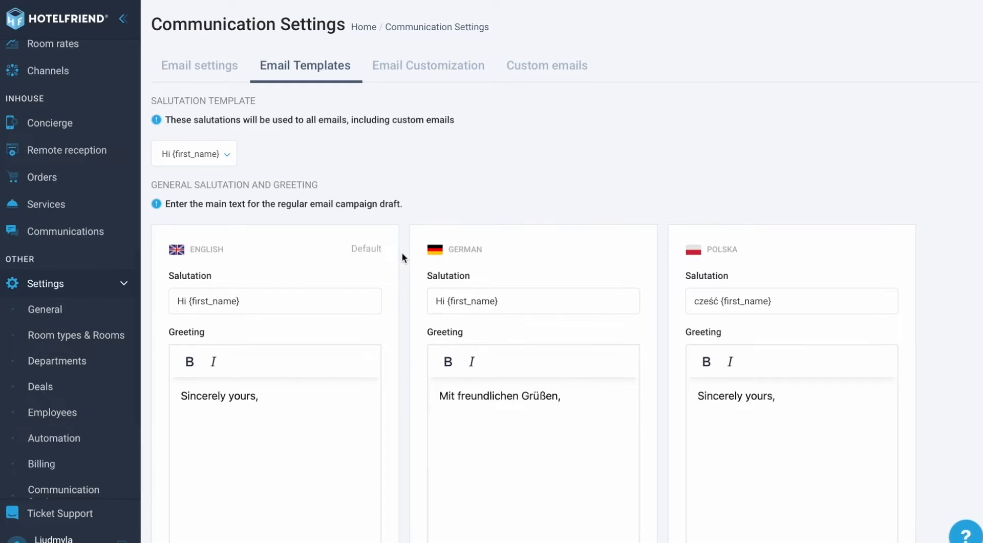
scroll(402, 256, "down", 10)
scroll(401, 252, "down", 1)
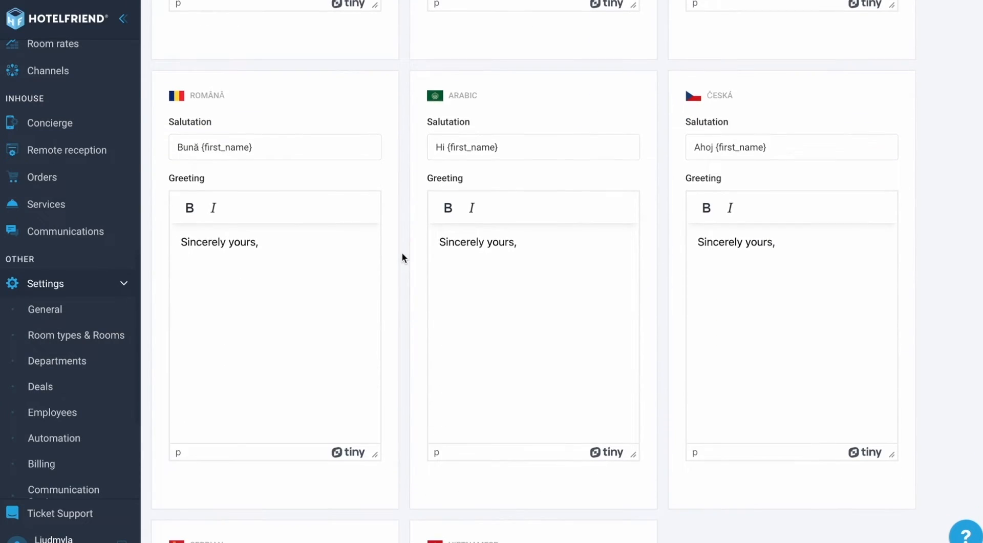
scroll(402, 253, "down", 12)
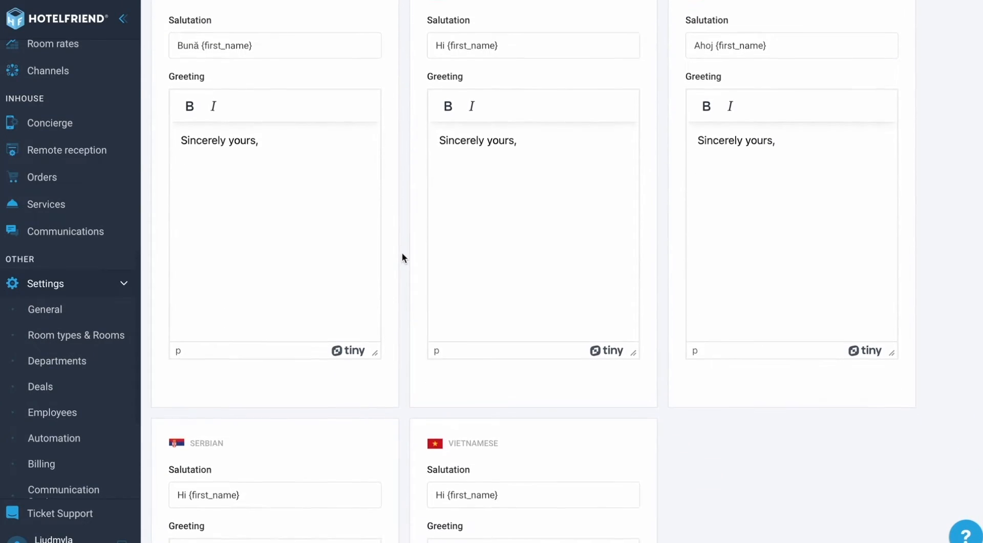
scroll(401, 252, "down", 6)
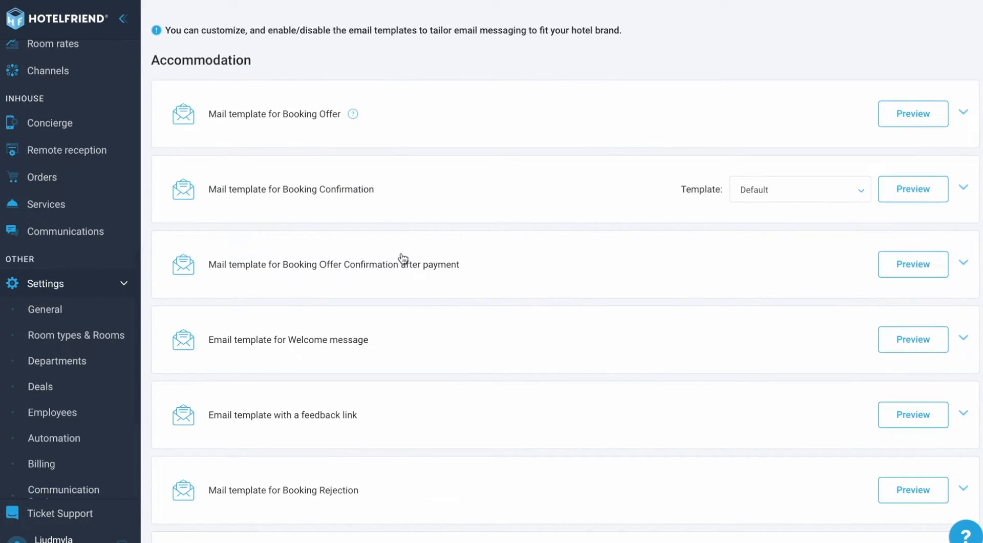
Step: Expand the Booking Offer mail template, preview the resulting email, and return to the templates
left_click(966, 116)
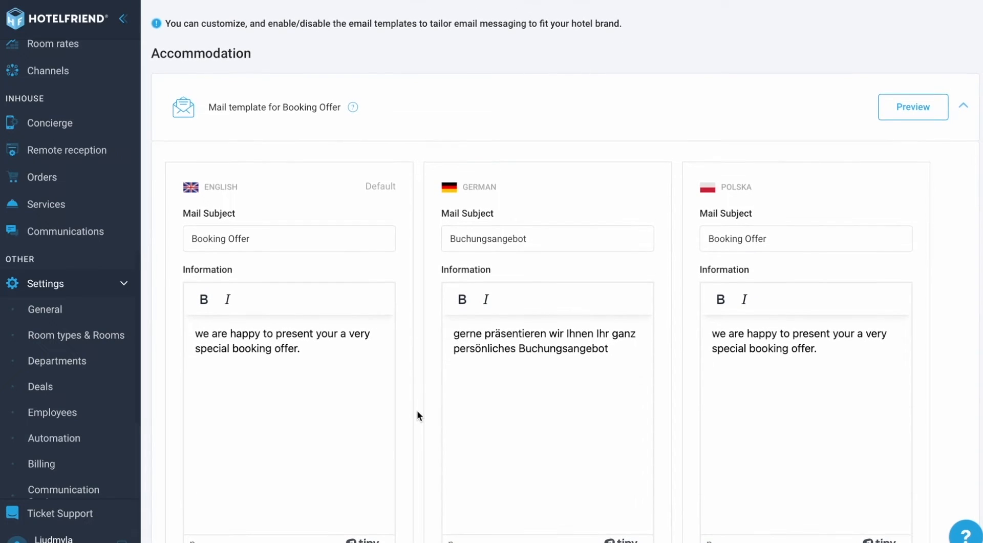
left_click(910, 112)
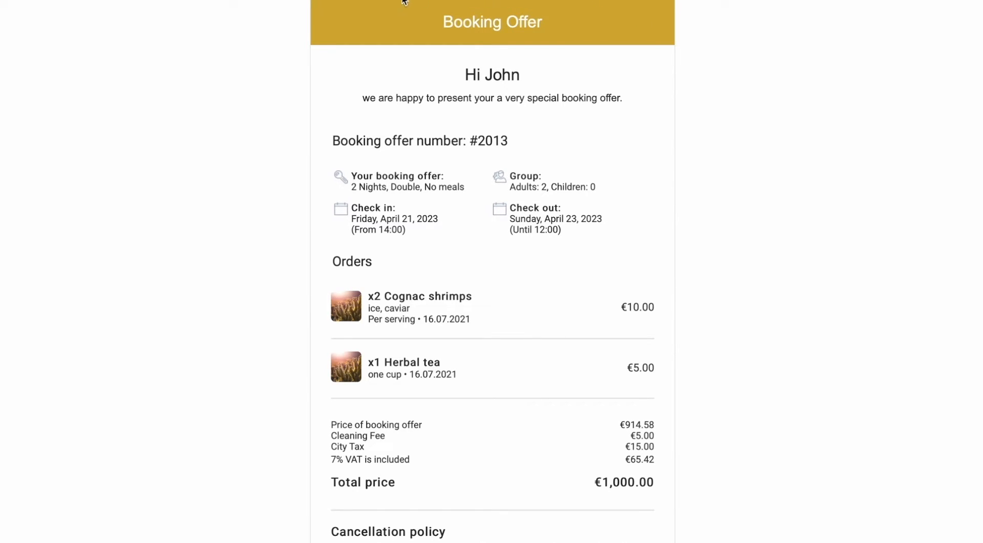
left_click(307, 1)
Step: Display the Email Customization settings with the email theme colors, logo and footer text
scroll(452, 129, "up", 10)
scroll(453, 130, "up", 12)
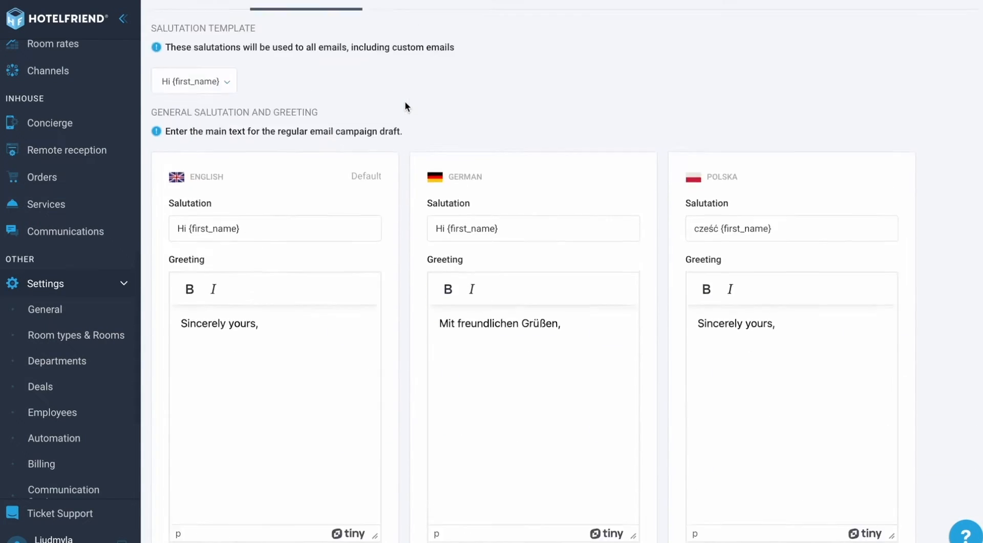
left_click(438, 77)
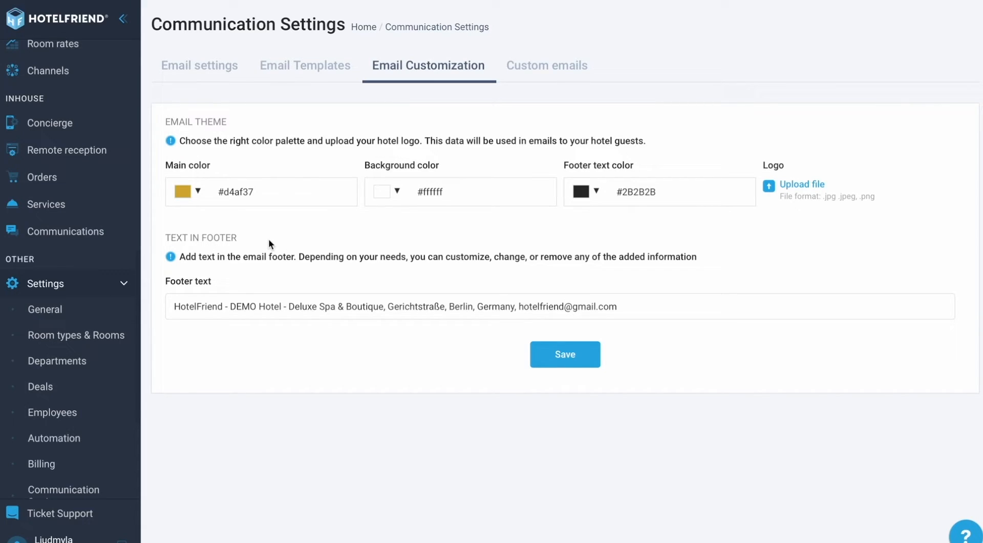
Step: Open the Automation settings and review all the automatic guest, employee and system rules
scroll(41, 397, "down", 1)
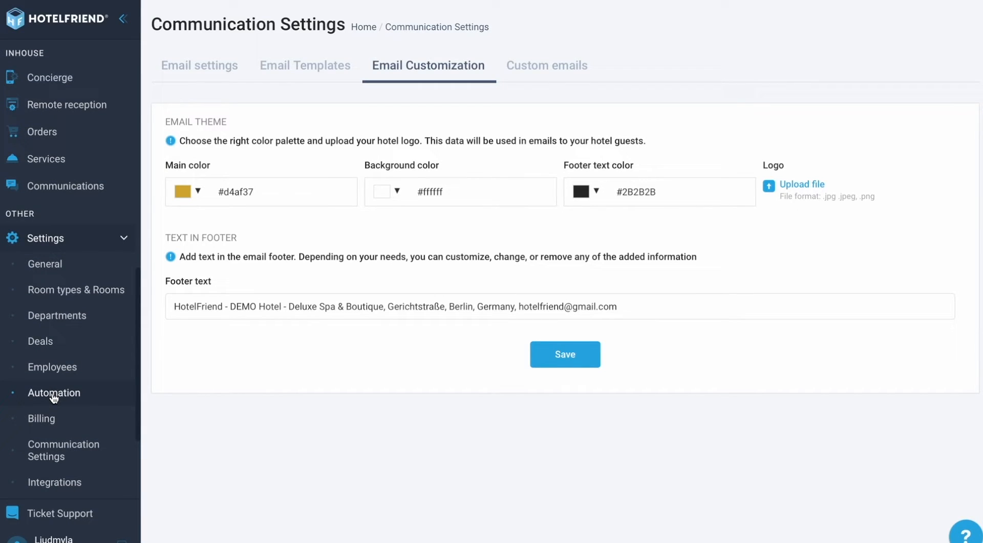
left_click(53, 392)
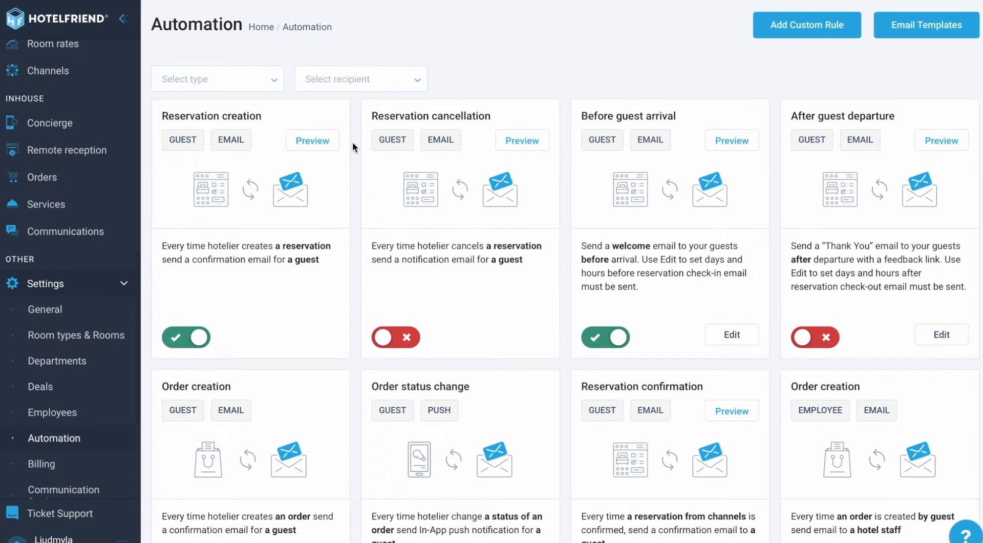
scroll(355, 200, "down", 4)
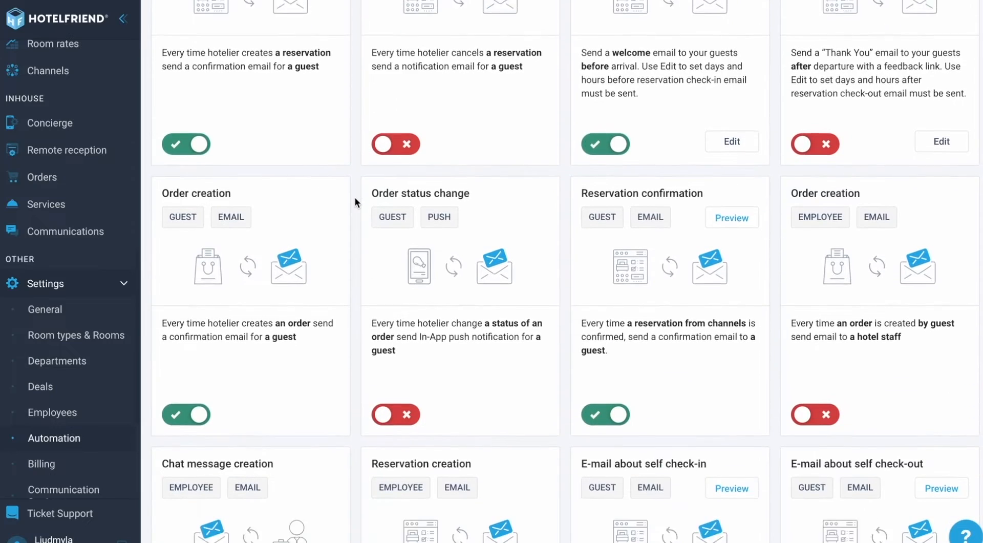
scroll(355, 196, "down", 8)
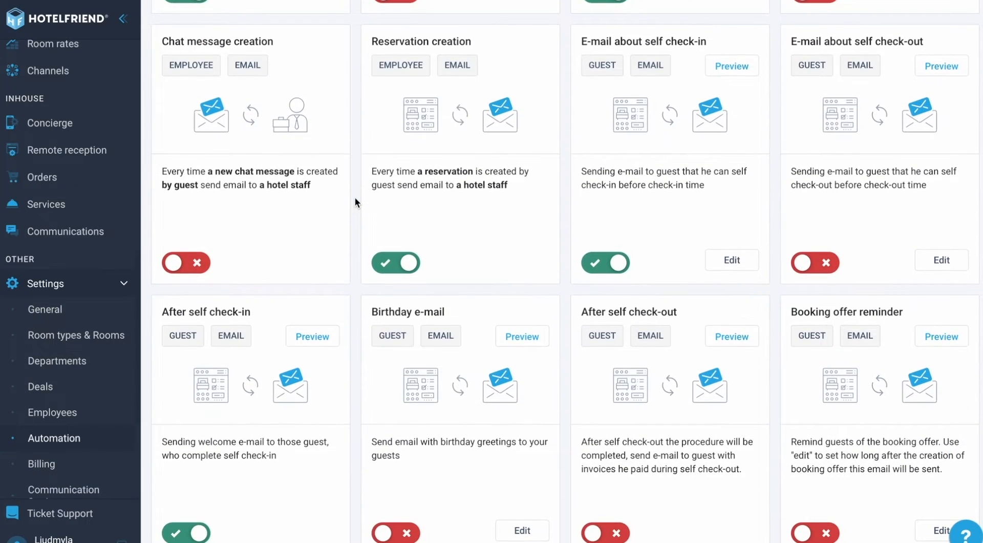
scroll(355, 196, "down", 2)
scroll(355, 229, "down", 3)
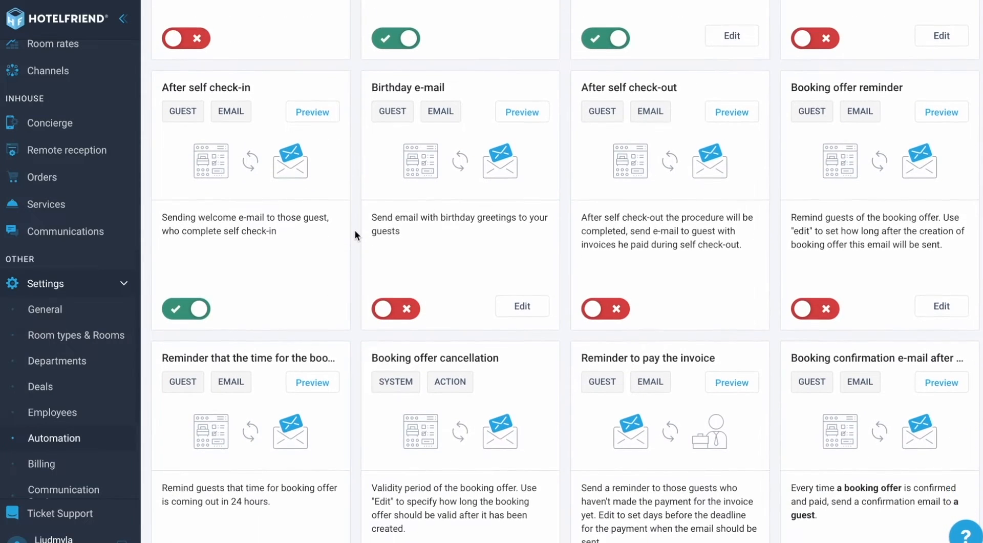
scroll(355, 235, "down", 1)
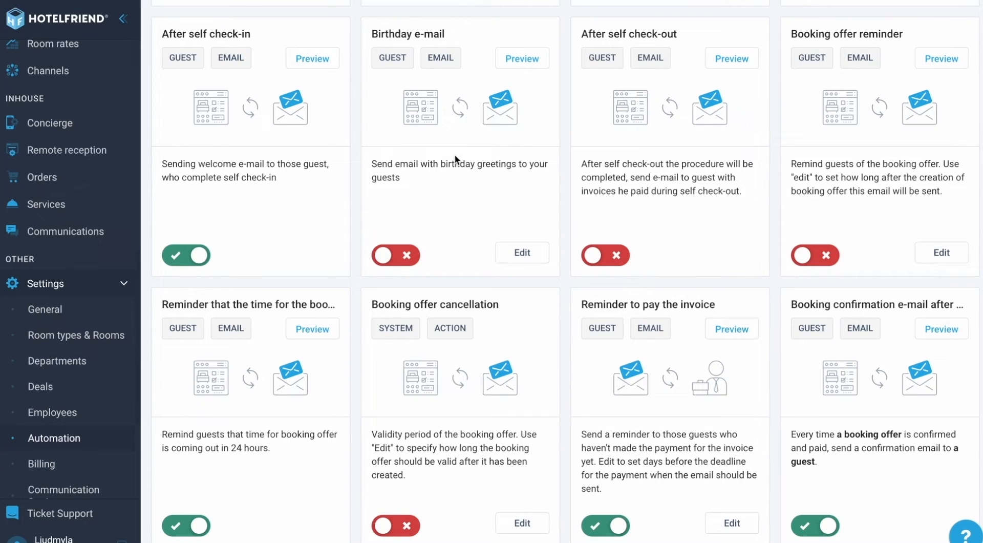
scroll(356, 282, "down", 7)
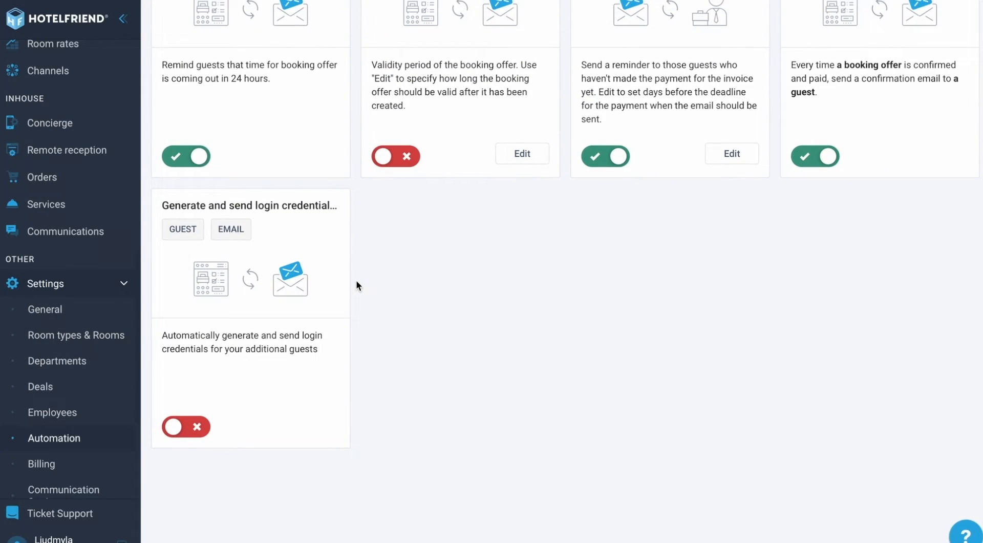
scroll(348, 272, "up", 15)
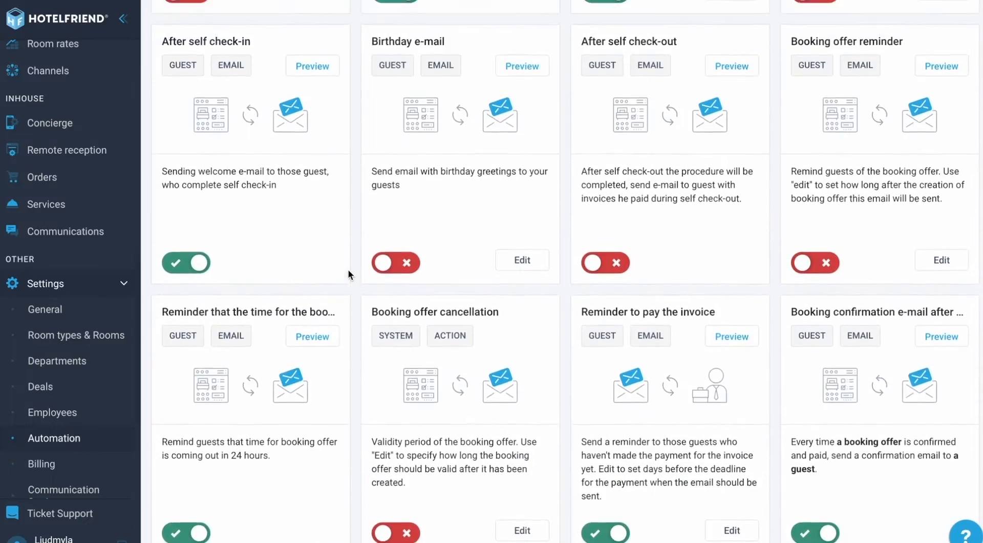
Step: View the timing options of the Before guest arrival email rule and close them without saving
scroll(349, 269, "up", 3)
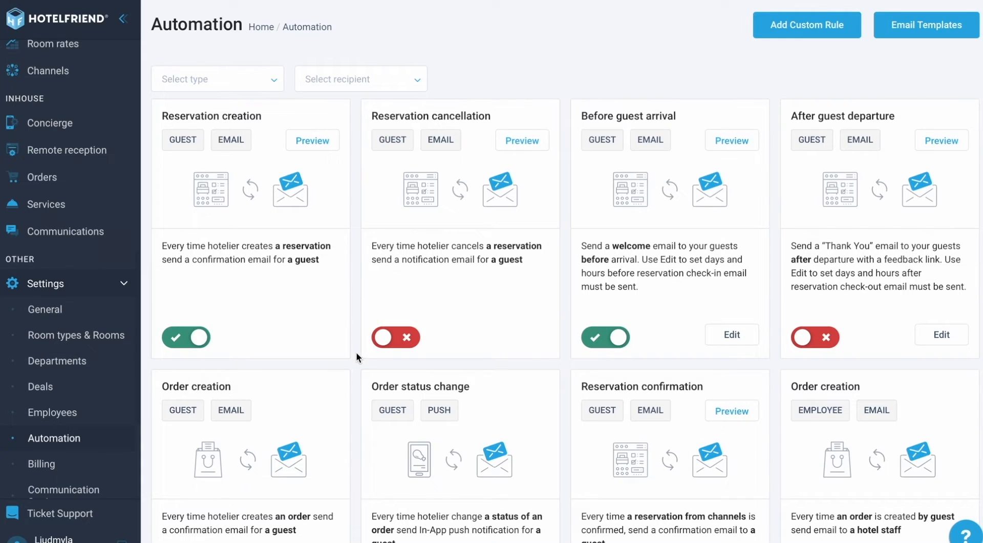
left_click(733, 335)
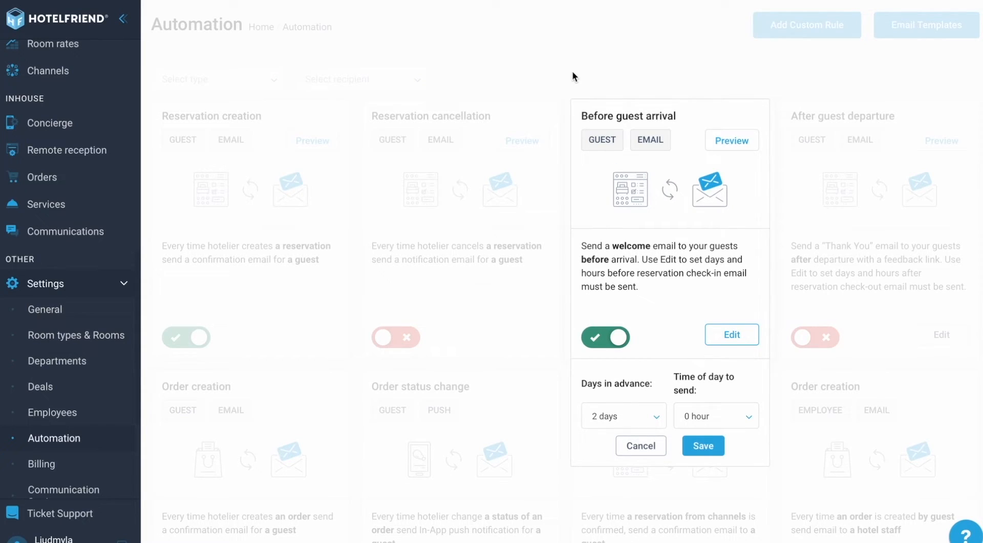
left_click(643, 447)
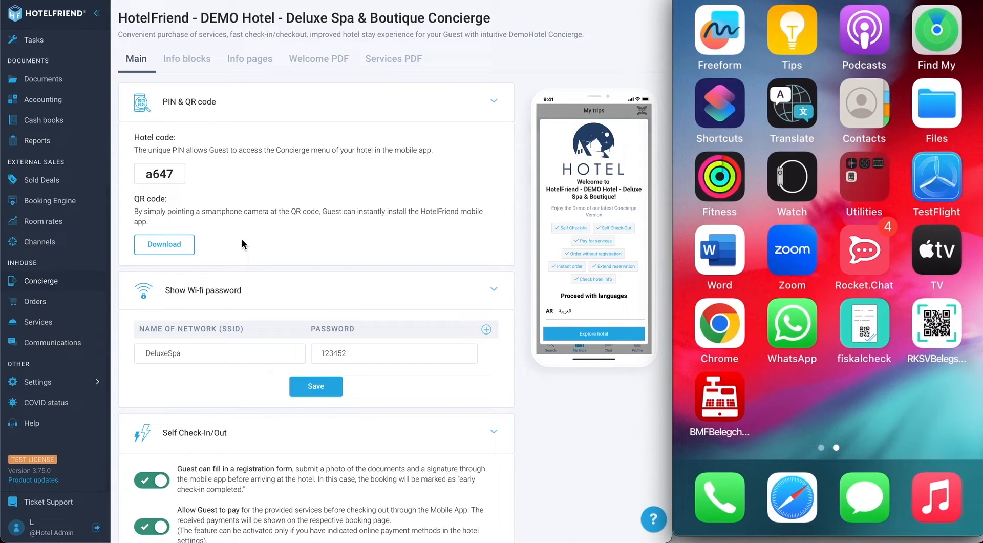
Step: Review the main Concierge settings, from the hotel code and Wi-Fi through self check-in/out and orders to the welcome message
scroll(242, 240, "down", 1)
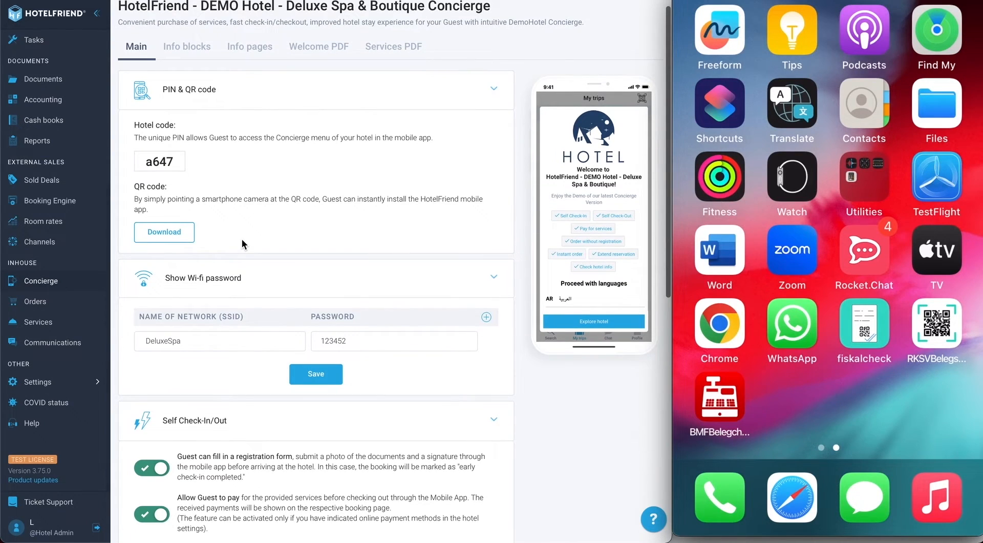
scroll(242, 239, "down", 3)
scroll(242, 238, "up", 3)
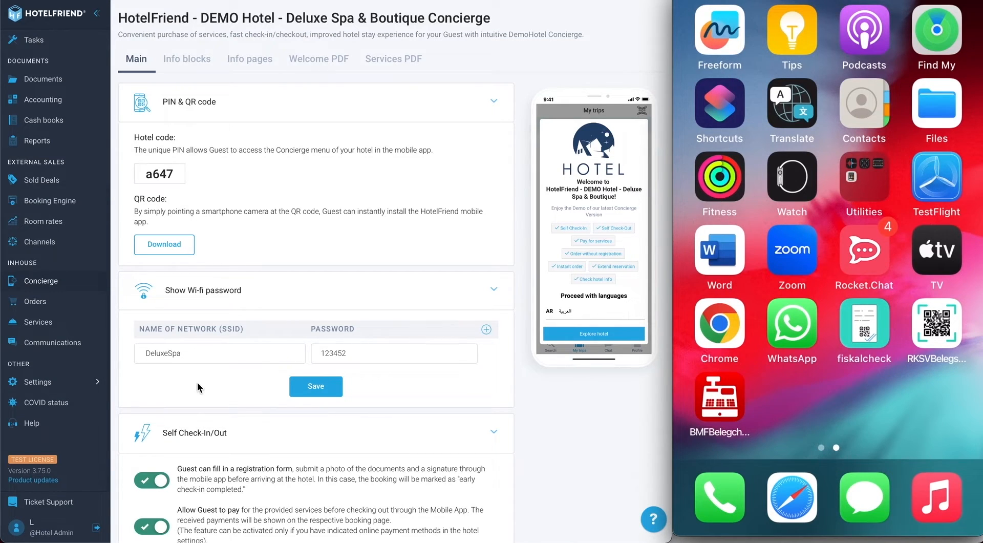
scroll(198, 382, "down", 3)
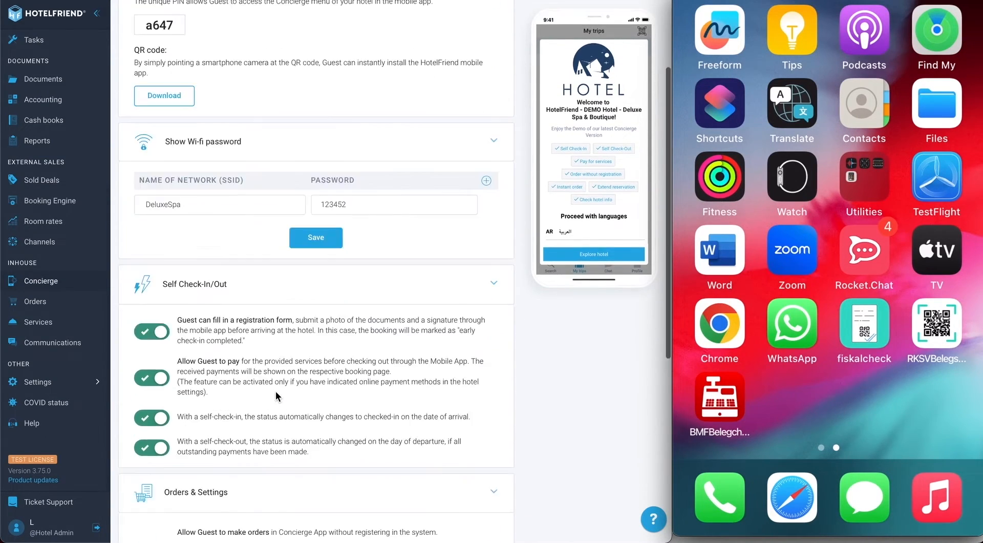
scroll(275, 391, "down", 4)
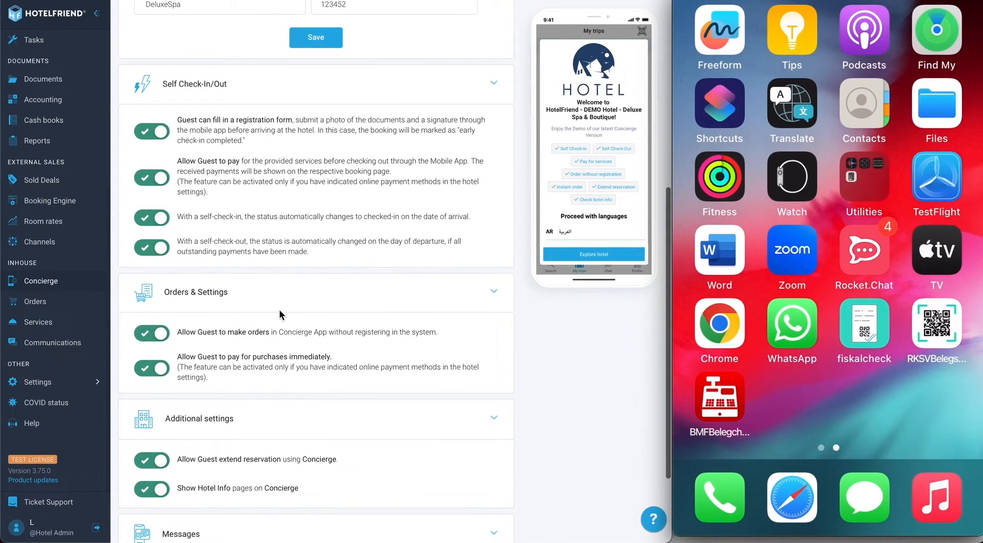
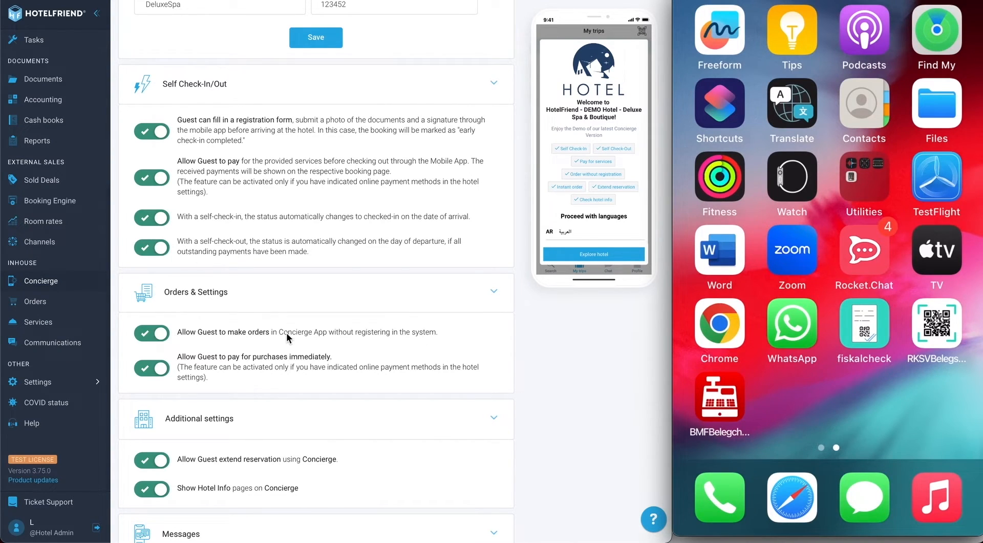
scroll(287, 333, "down", 3)
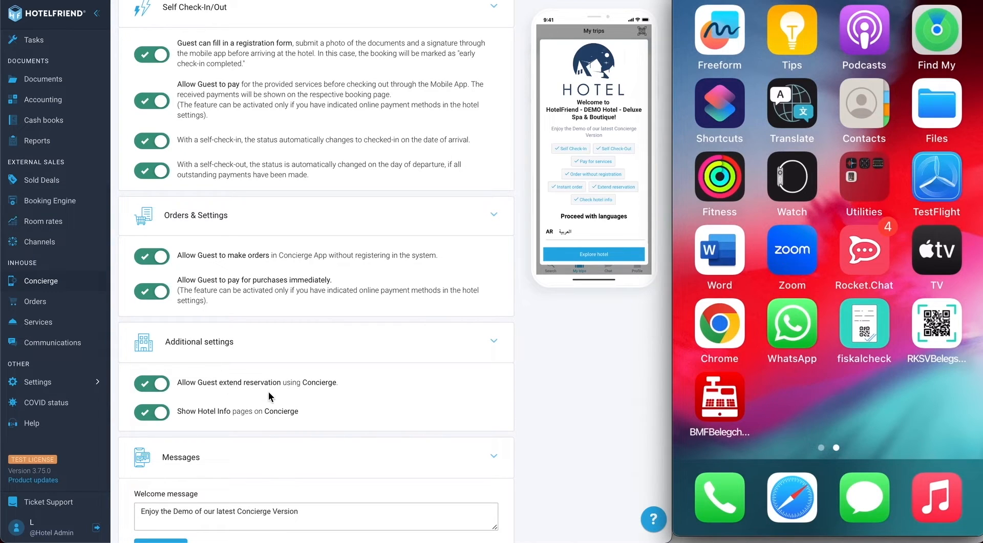
scroll(268, 391, "down", 1)
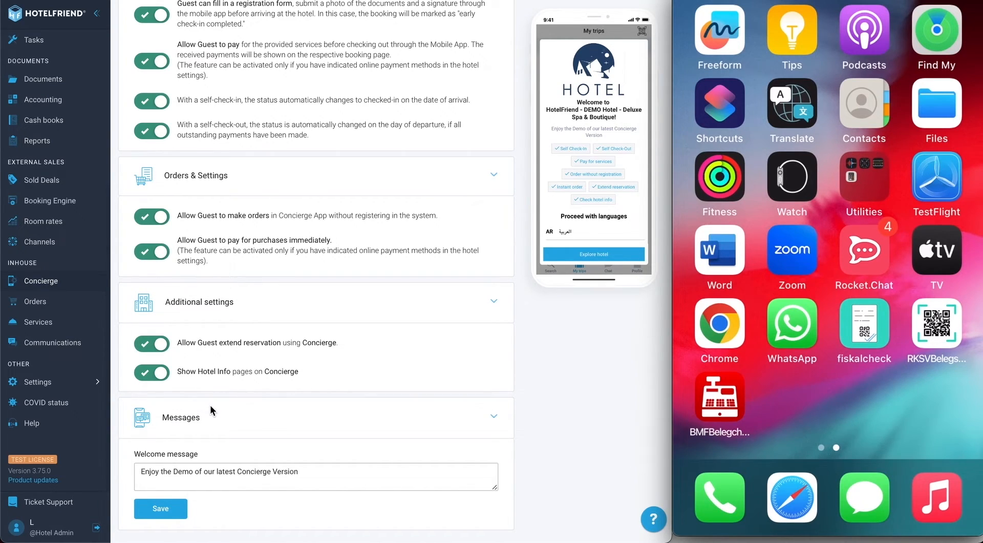
scroll(300, 385, "up", 8)
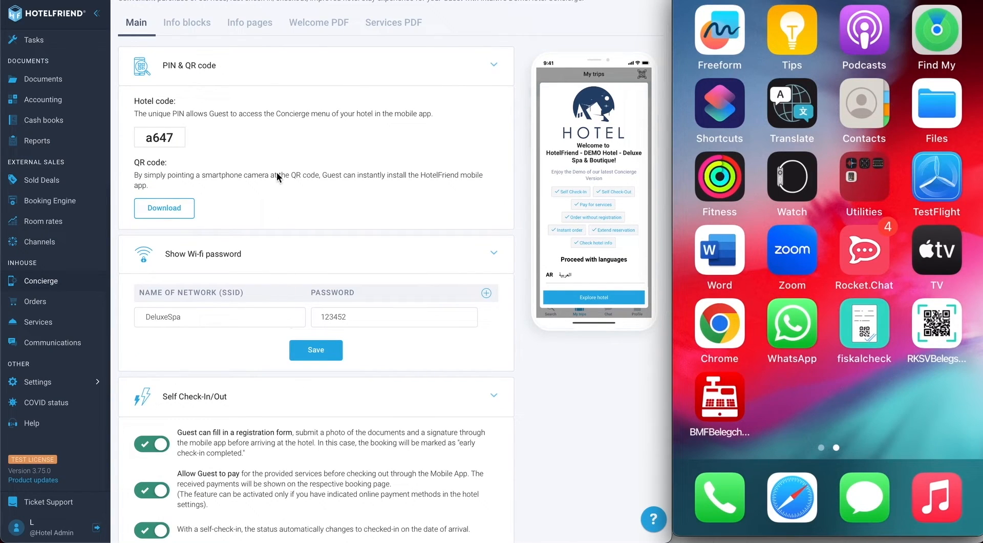
scroll(277, 171, "up", 2)
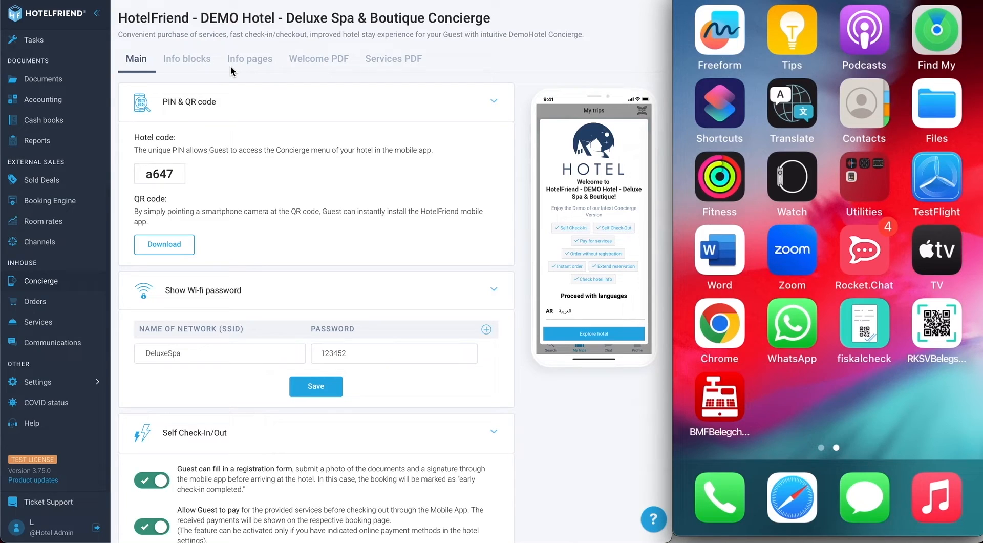
Step: Show the Concierge info blocks, view the Room service block's photo and translations, and close it without saving
left_click(199, 64)
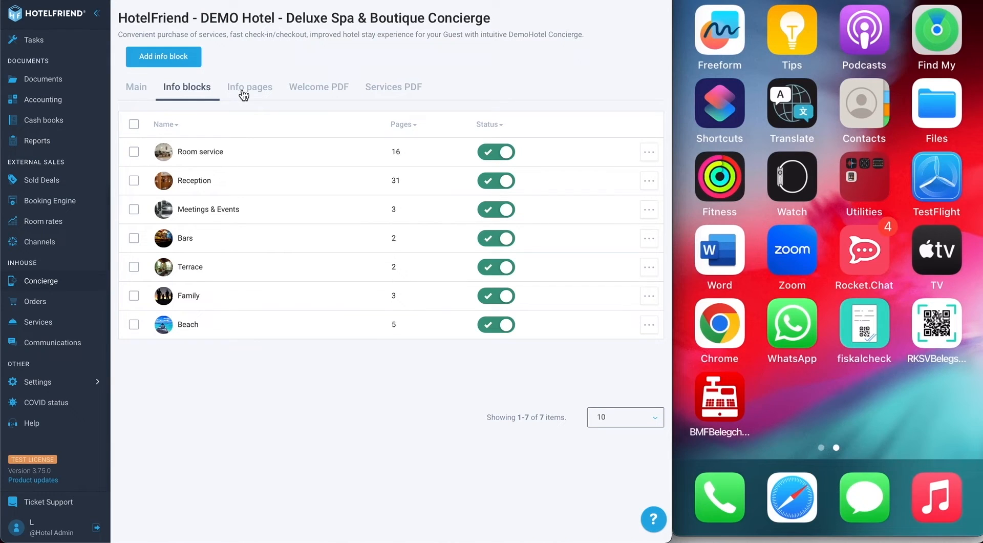
left_click(244, 153)
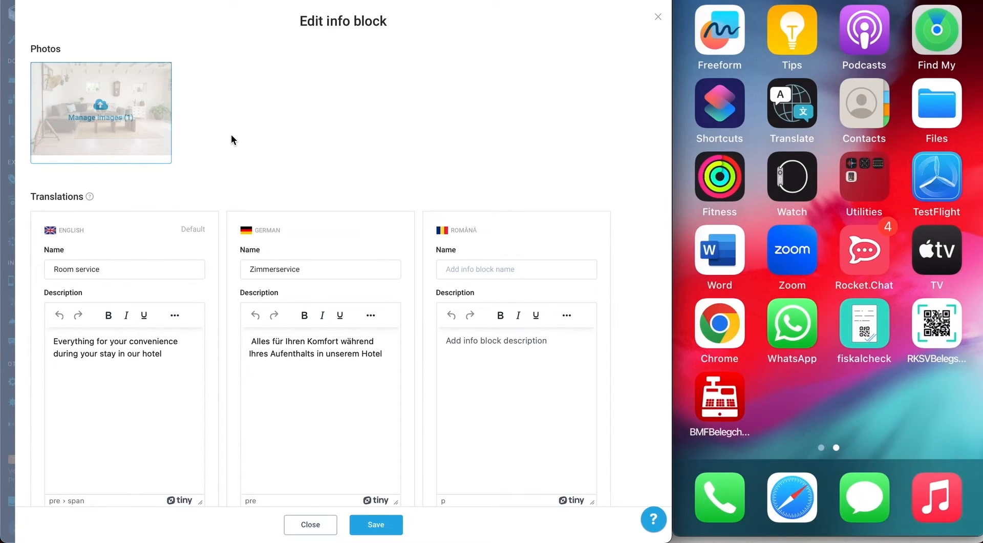
left_click(658, 22)
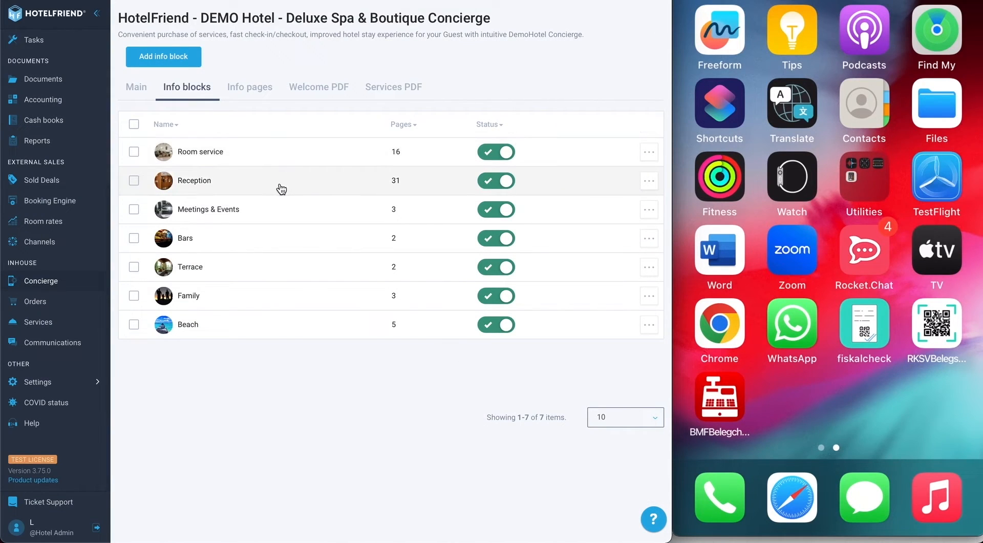
Step: Show the list of Concierge info pages, then return to the main Concierge settings
left_click(250, 88)
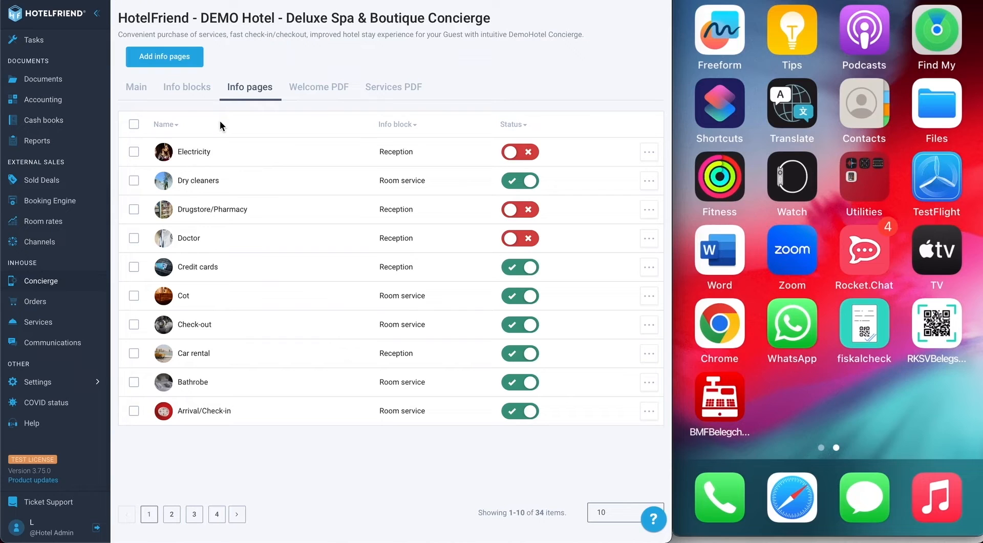
left_click(138, 88)
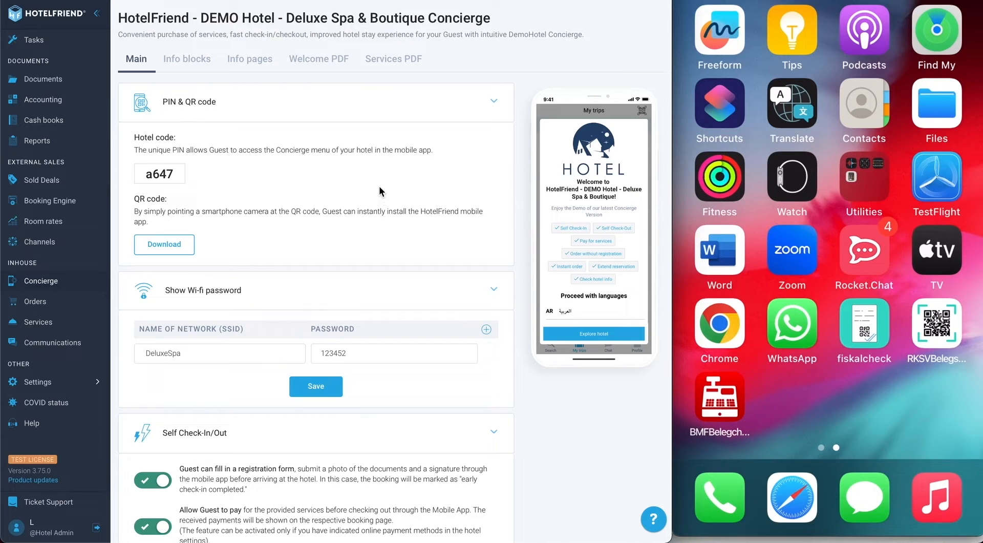
Step: Go to the Front Desk calendar and open the Family room 411 booking that starts on 5 June 2023
scroll(65, 194, "up", 4)
scroll(66, 194, "up", 3)
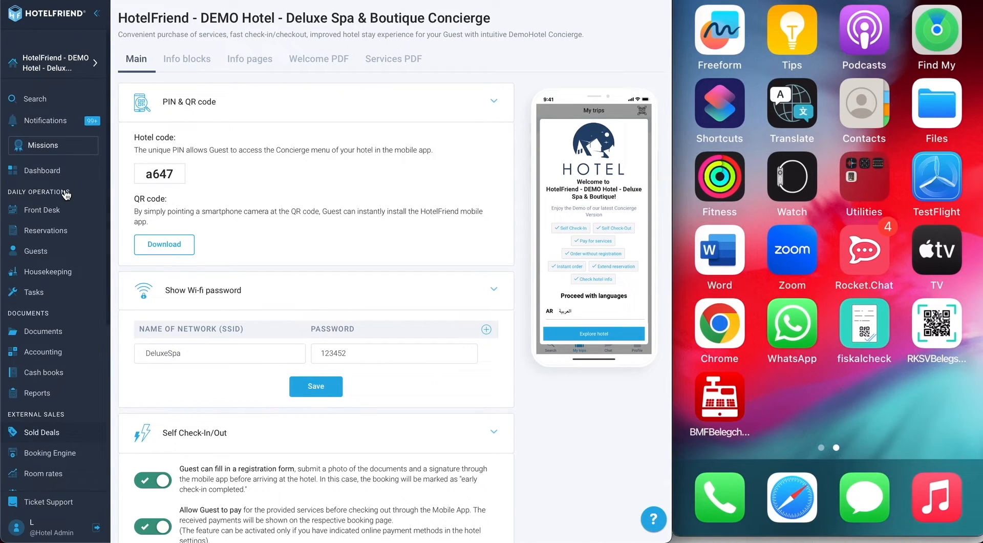
left_click(65, 192)
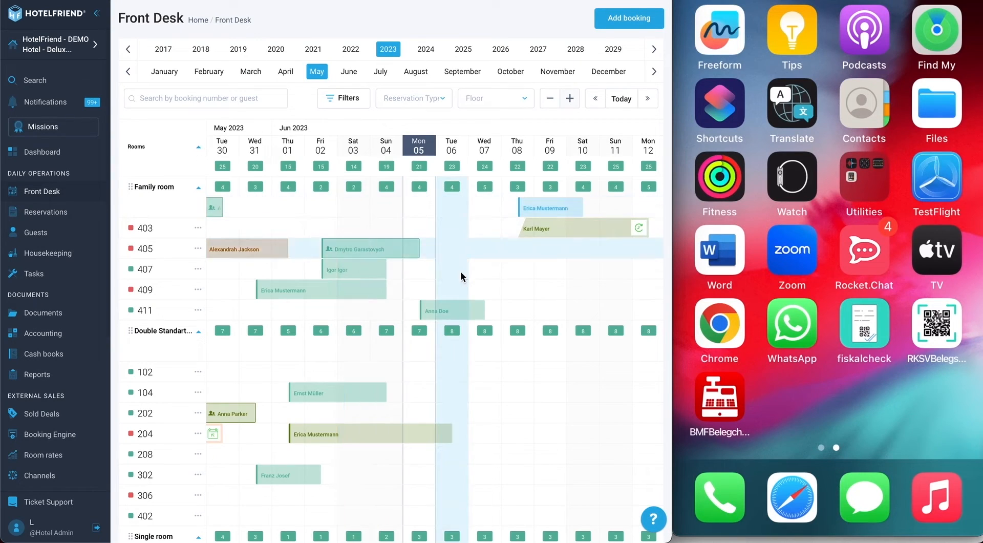
left_click(442, 309)
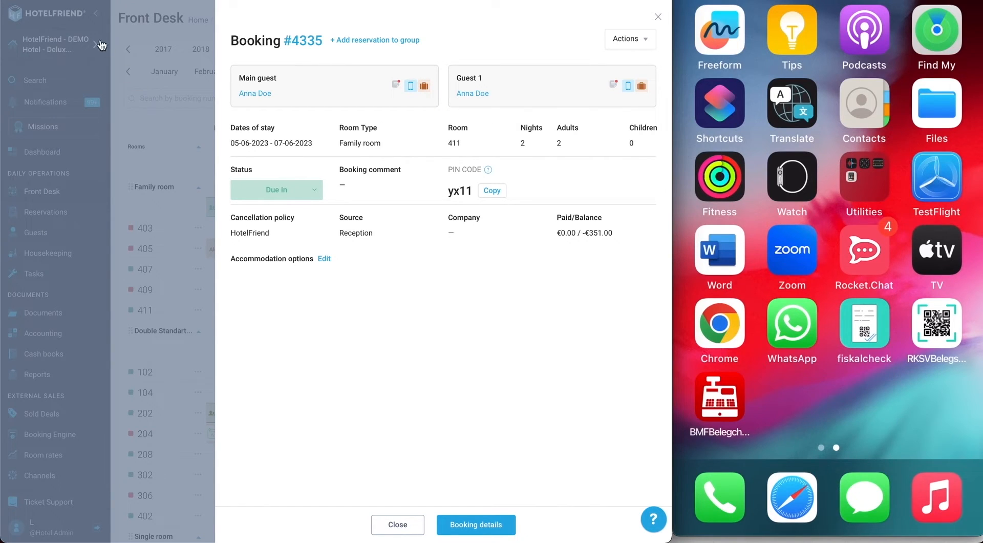
Step: Switch to Gmail and review the booking confirmation email, including its price, cancellation policy, and stay management and self check-in links
left_click(85, 0)
scroll(341, 320, "down", 5)
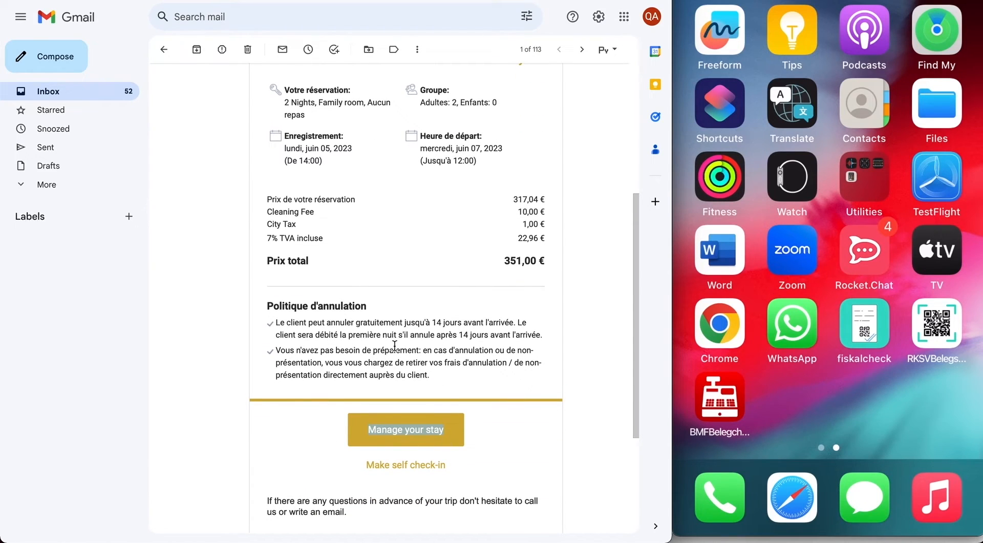
scroll(395, 346, "up", 5)
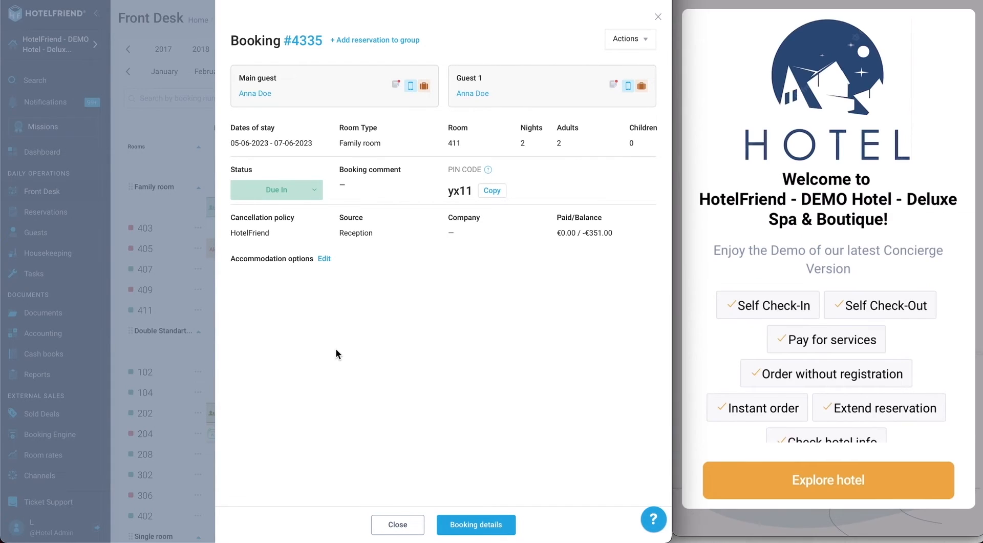
Step: Close the booking in the hotel system, reopen the Concierge settings and review the self check-in/out, order and additional options
left_click(82, 322)
scroll(81, 321, "down", 4)
scroll(80, 321, "down", 1)
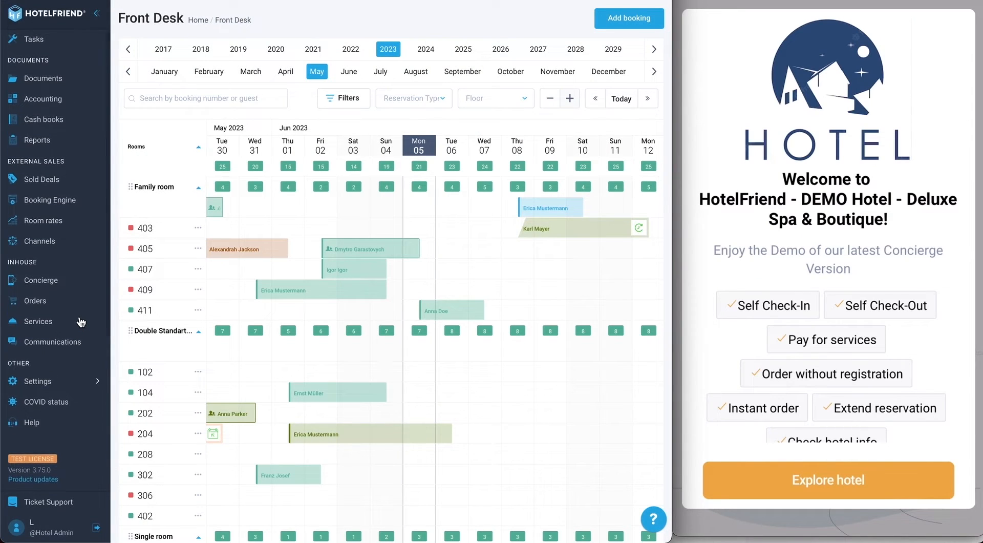
left_click(56, 284)
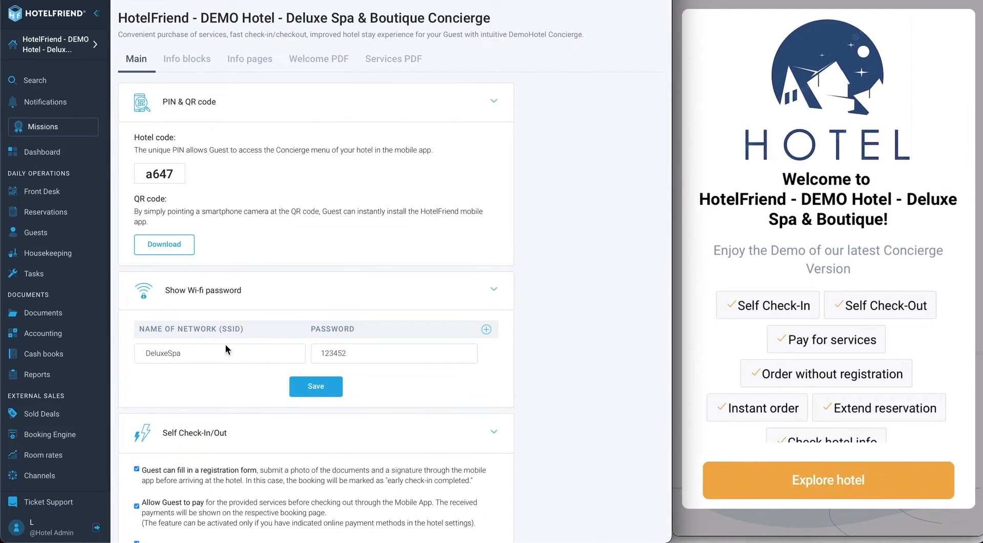
scroll(225, 343, "down", 5)
scroll(225, 344, "down", 1)
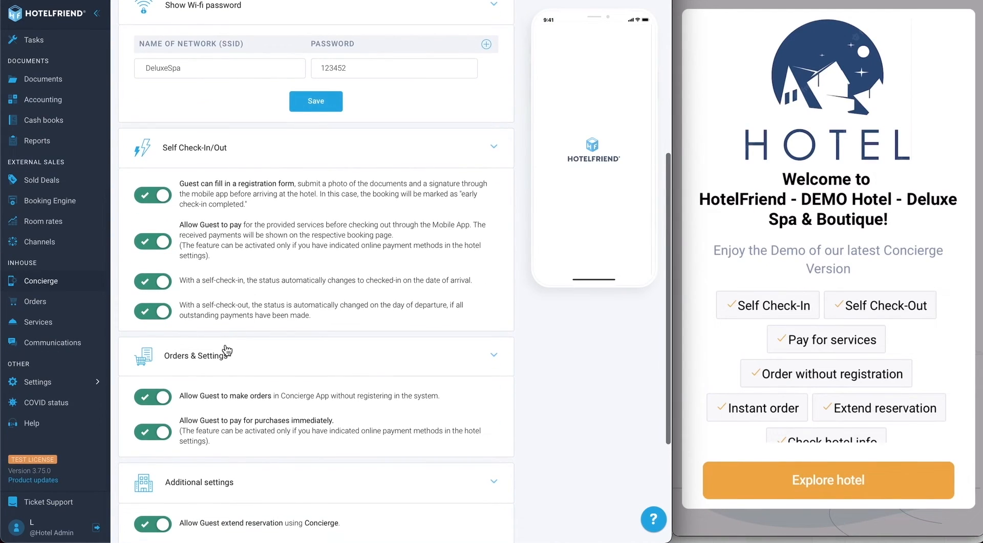
scroll(226, 346, "down", 1)
scroll(226, 344, "down", 2)
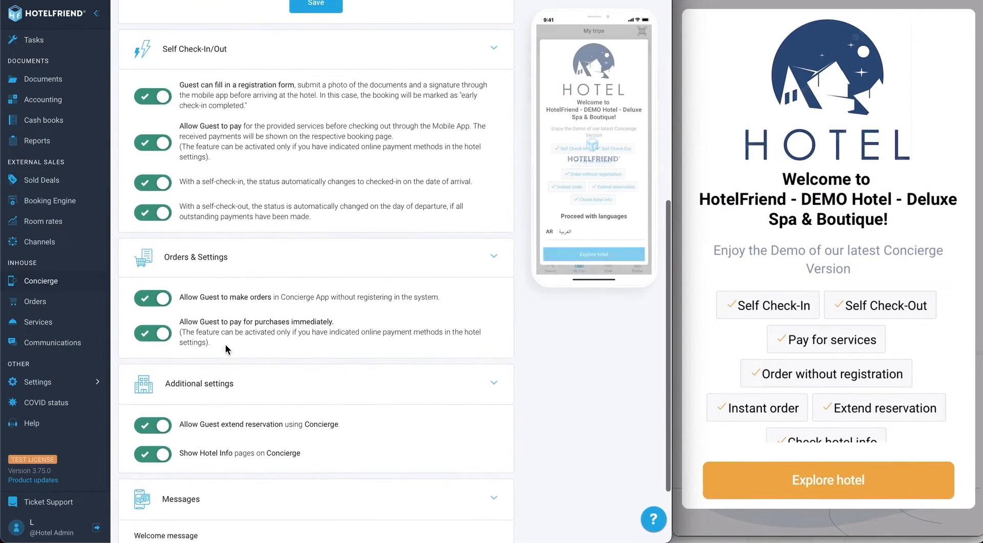
scroll(368, 349, "up", 9)
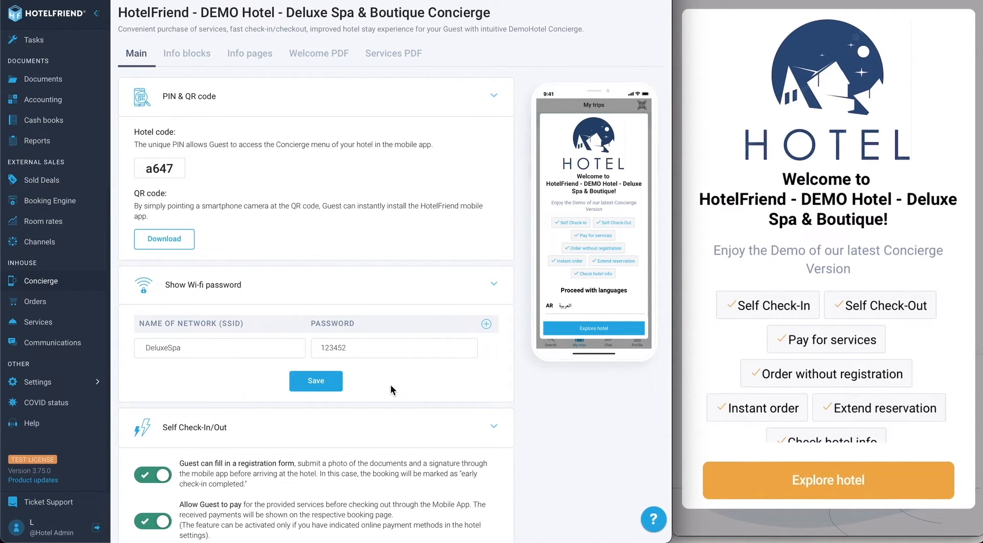
Step: Go through the Concierge settings again down to the welcome message, comparing them with the guest's mobile app
scroll(390, 385, "down", 3)
scroll(390, 385, "down", 3)
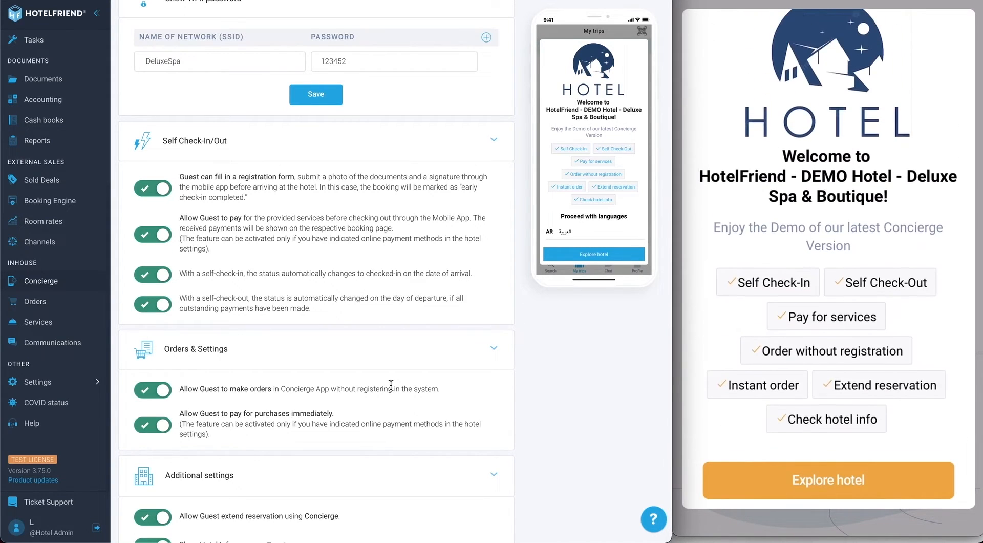
scroll(279, 387, "down", 1)
scroll(279, 388, "down", 3)
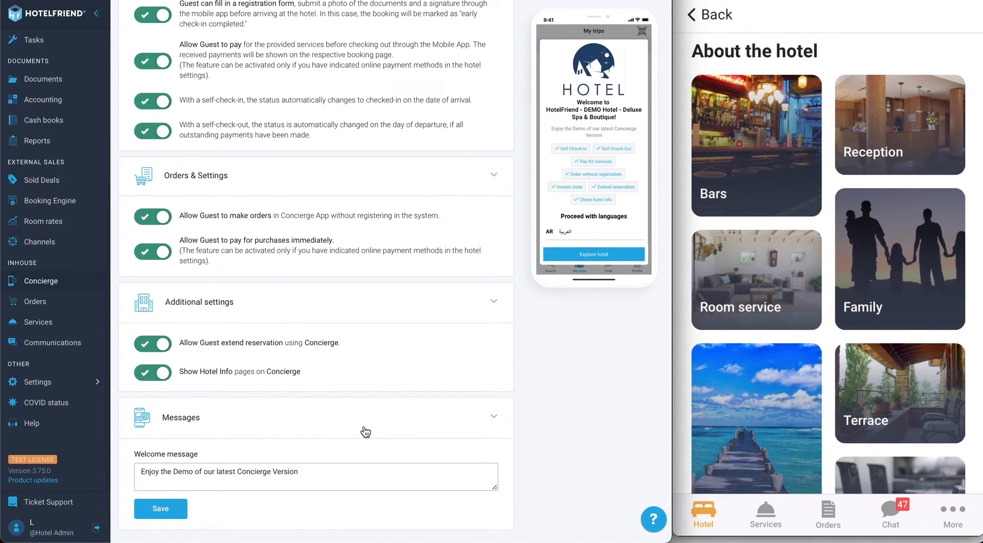
scroll(242, 343, "up", 9)
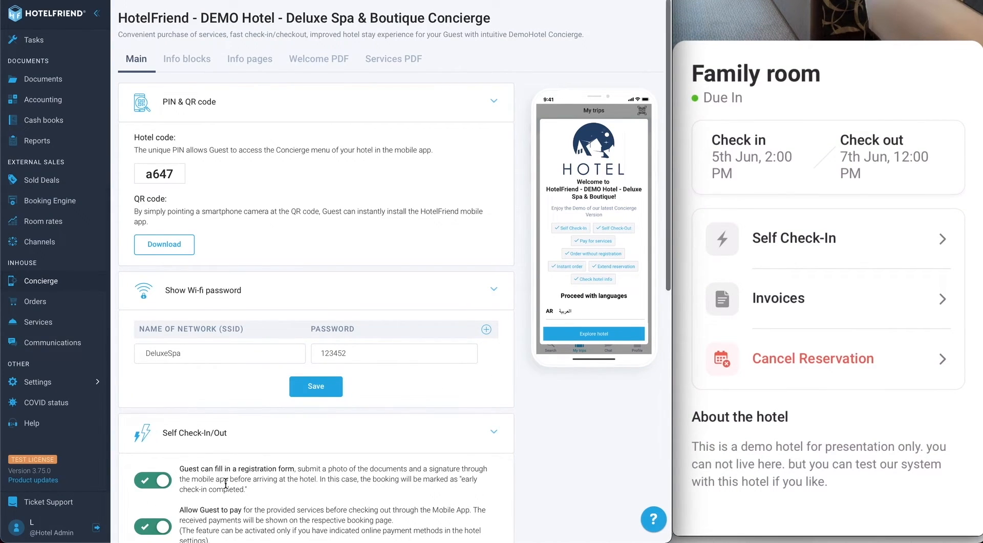
Step: Open the General hotel settings in a separate browser tab, keeping the Concierge page open
scroll(225, 483, "down", 2)
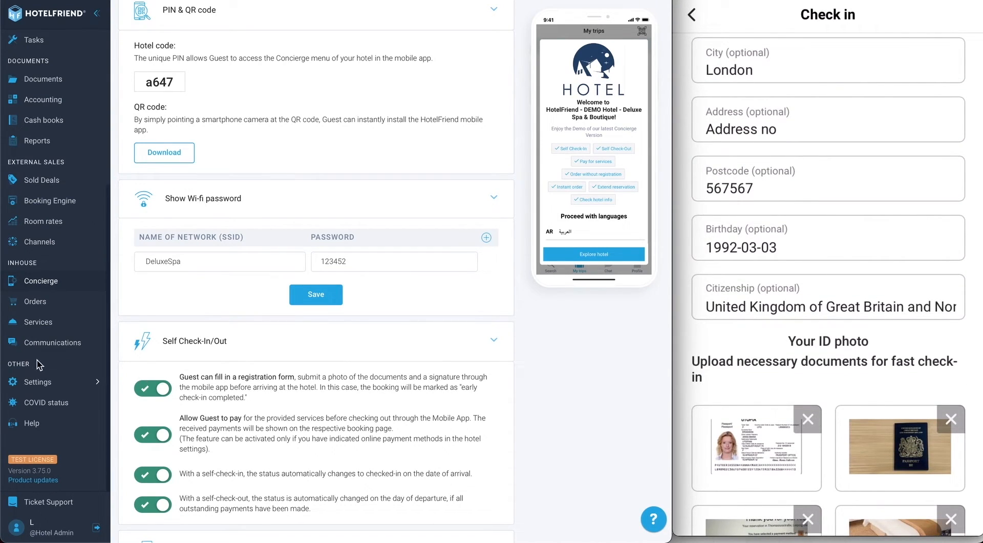
left_click(39, 383)
scroll(39, 383, "down", 2)
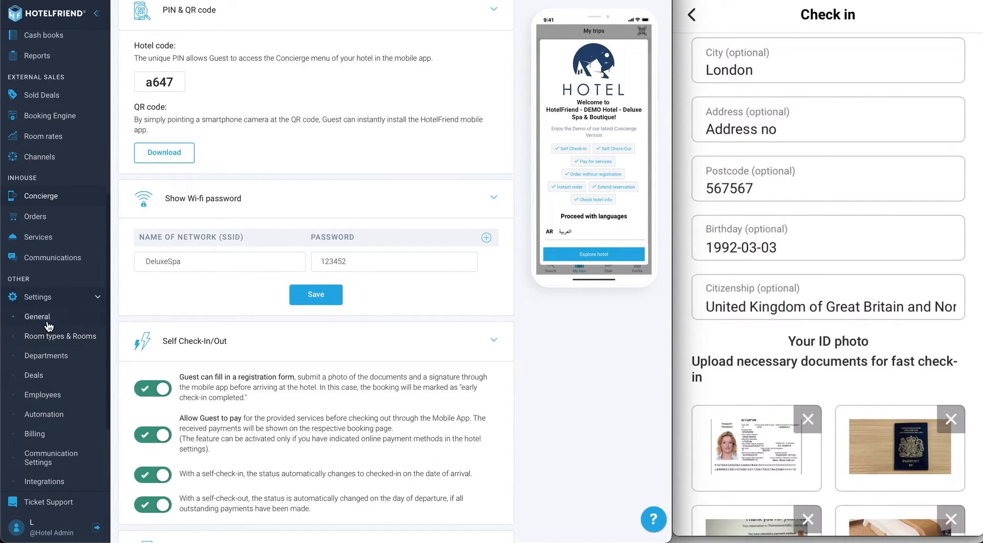
right_click(48, 326)
left_click(72, 328)
left_click(595, 0)
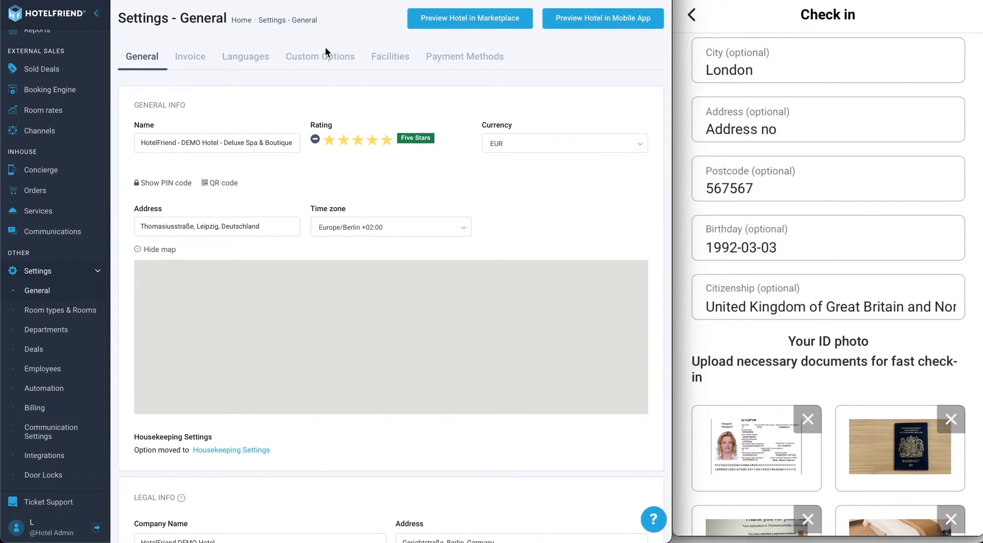
Step: Open the hotel's custom options and review which guest fields are shown or required in the guest configuration
left_click(325, 47)
scroll(226, 308, "down", 20)
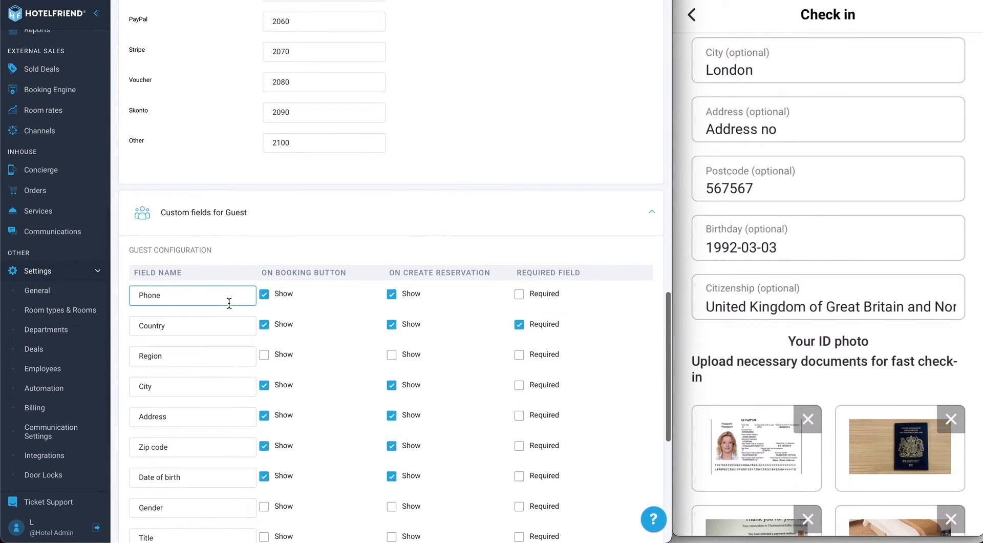
scroll(229, 303, "down", 5)
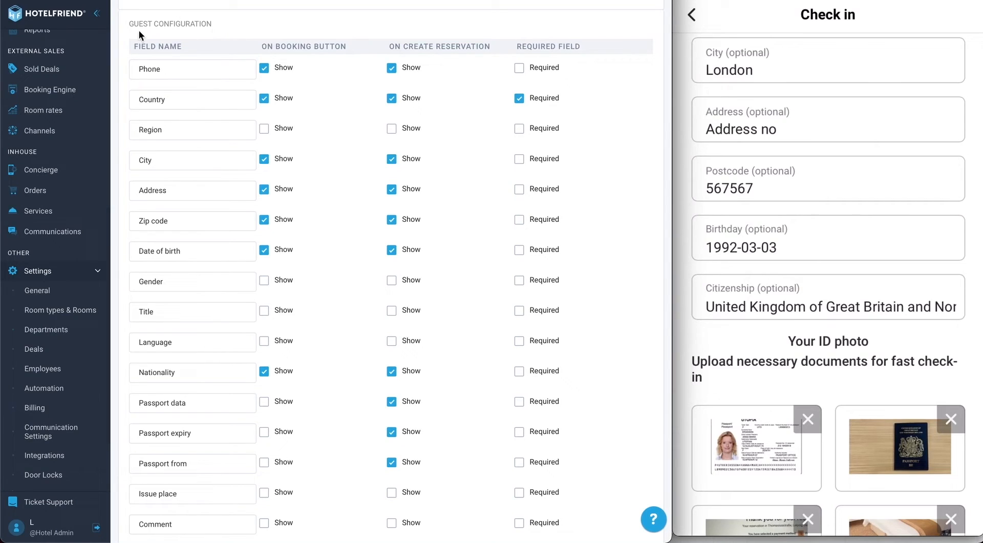
left_click(136, 183)
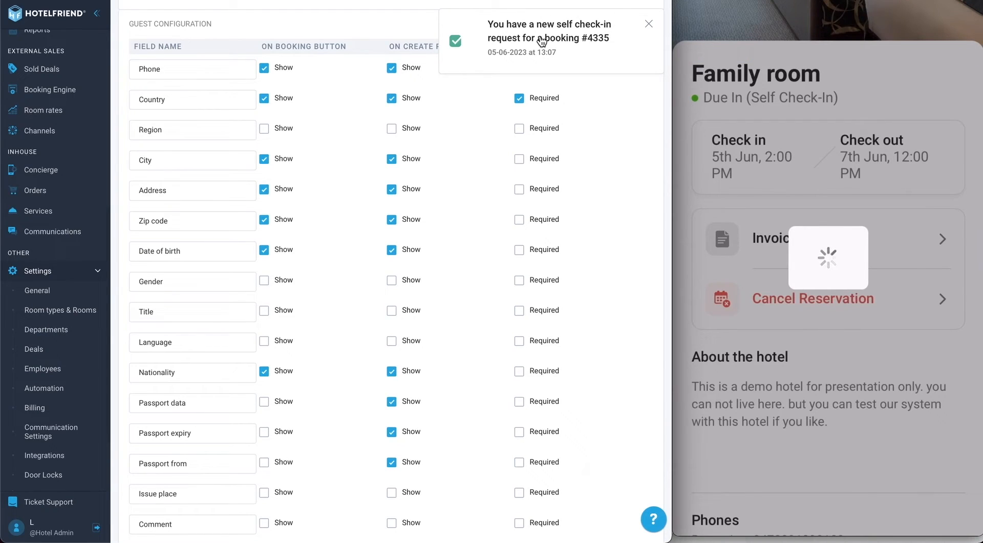
Step: Open the notifications and follow the newest self check-in request
scroll(73, 125, "up", 5)
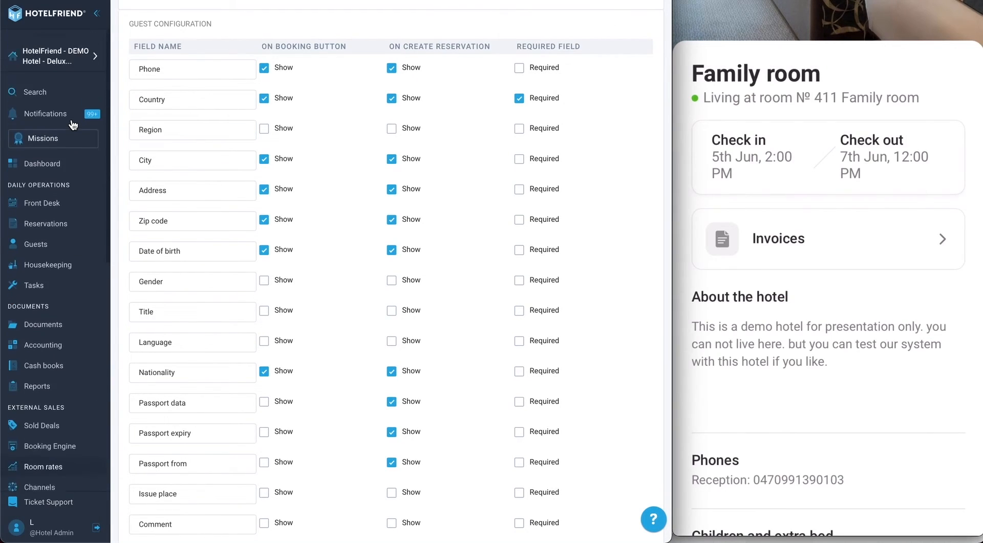
left_click(60, 103)
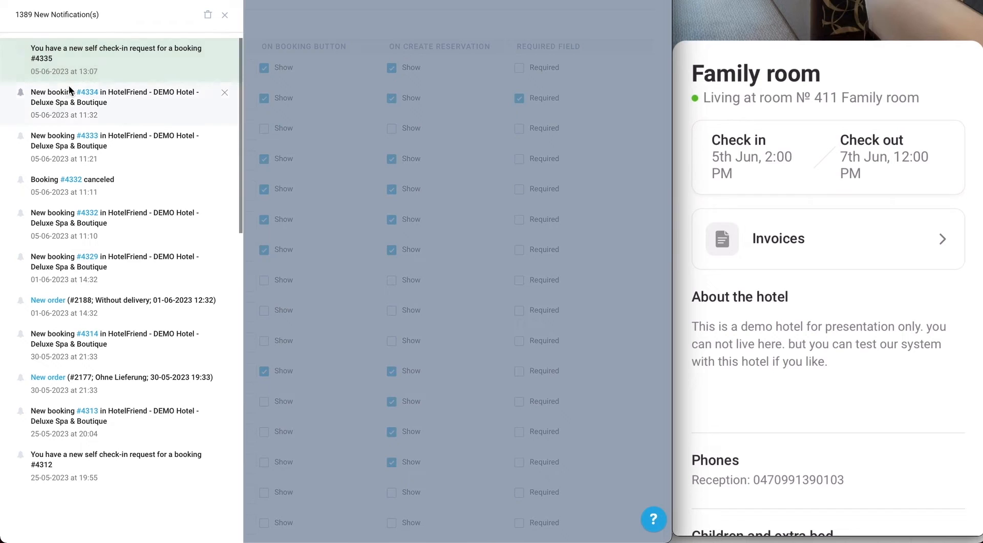
left_click(48, 65)
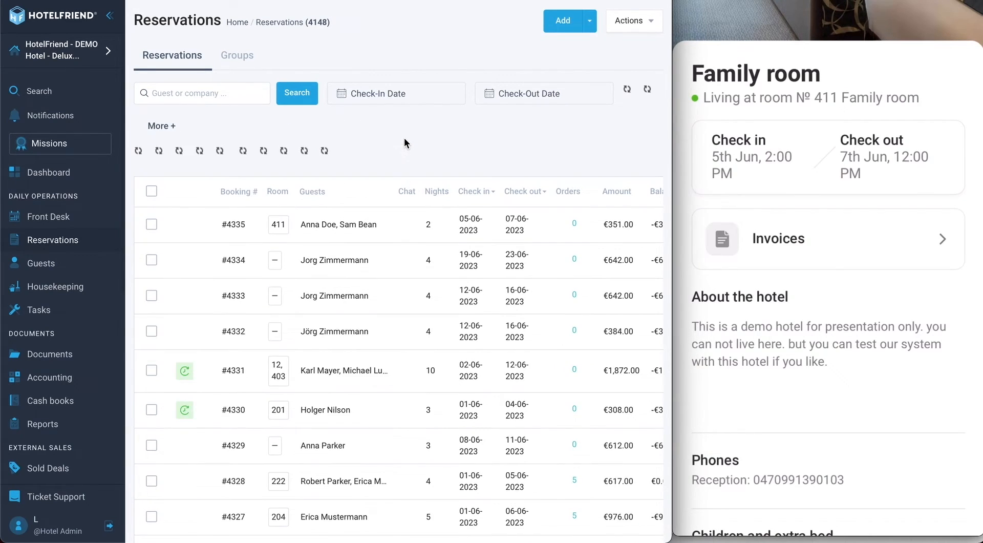
Step: Check the status and self check-in marker of the room 411 reservation in the list and open its booking details
scroll(405, 203, "right", 6)
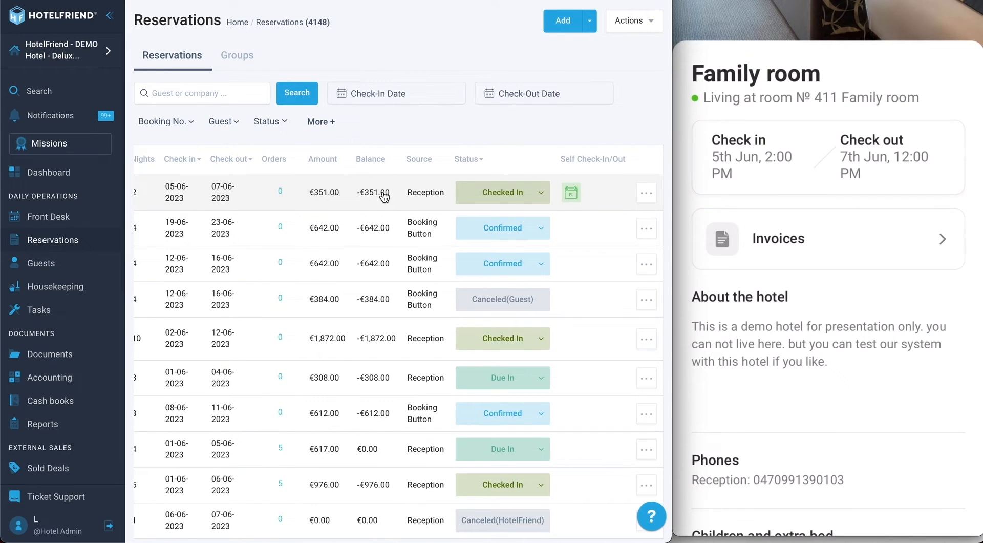
scroll(380, 195, "left", 6)
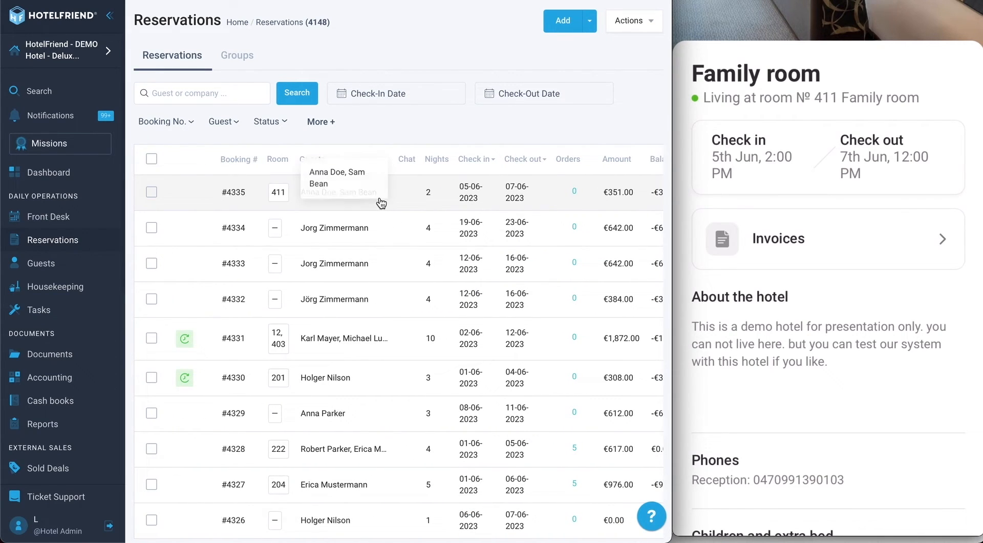
left_click(380, 200)
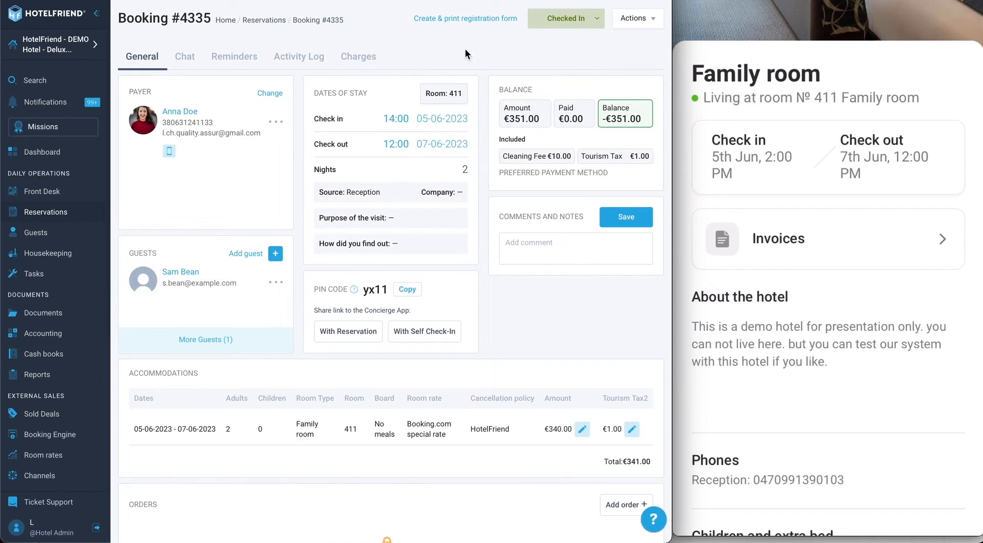
Step: Generate the booking's registration form, enlarge it and review the guest data, signature and uploaded passport photos
left_click(464, 19)
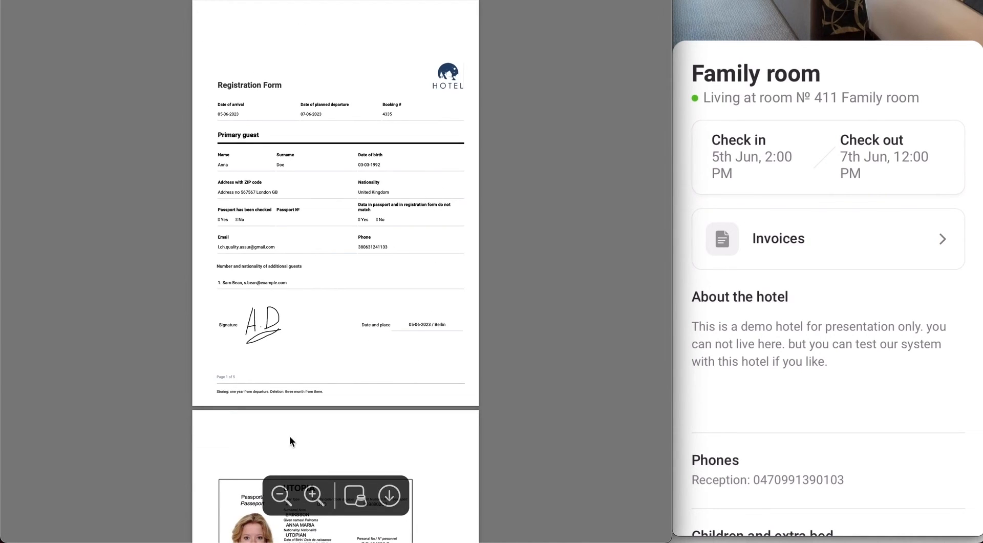
left_click(313, 495)
scroll(473, 302, "up", 1)
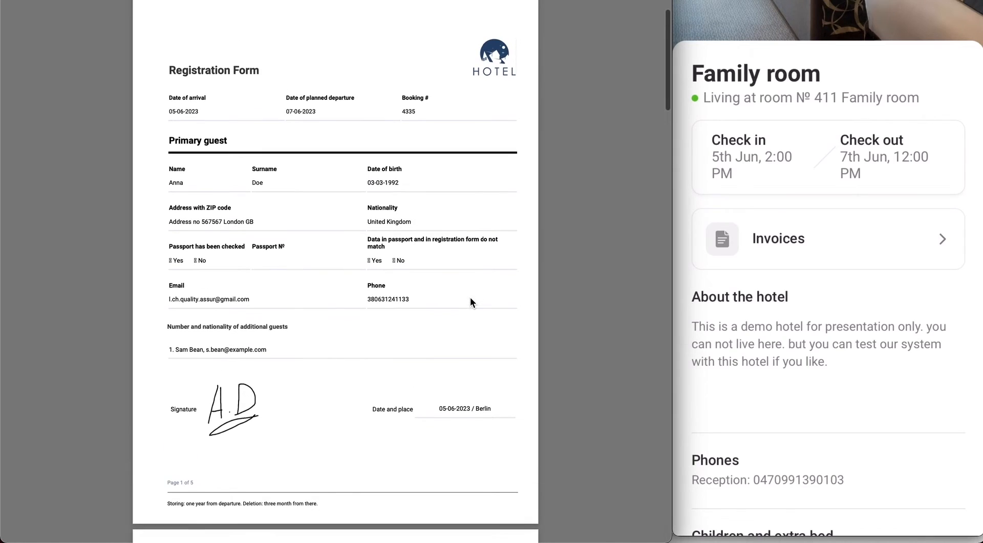
scroll(470, 297, "down", 2)
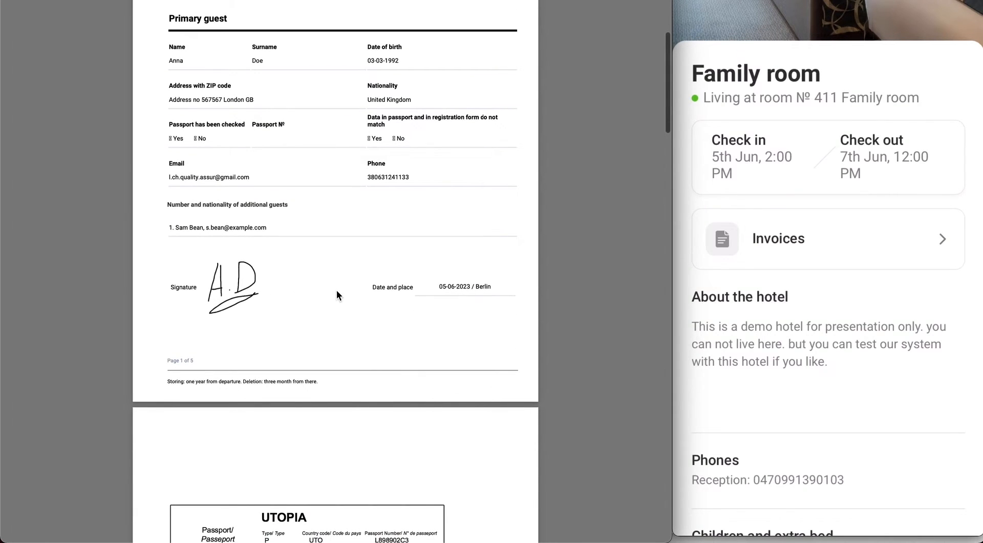
scroll(337, 290, "down", 4)
scroll(337, 290, "down", 1)
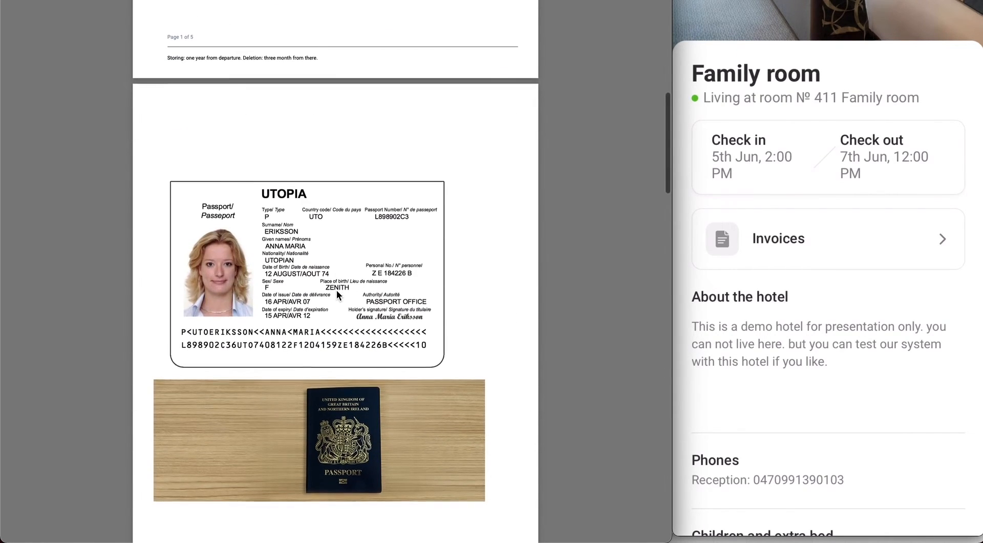
scroll(336, 290, "up", 5)
scroll(315, 365, "down", 6)
scroll(315, 368, "up", 6)
scroll(315, 368, "down", 7)
scroll(315, 367, "up", 6)
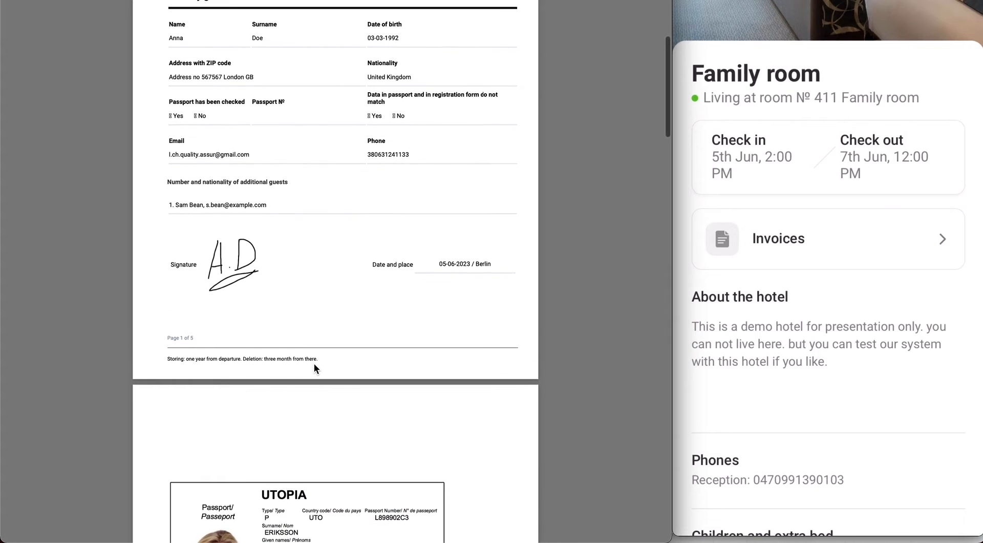
scroll(314, 367, "up", 3)
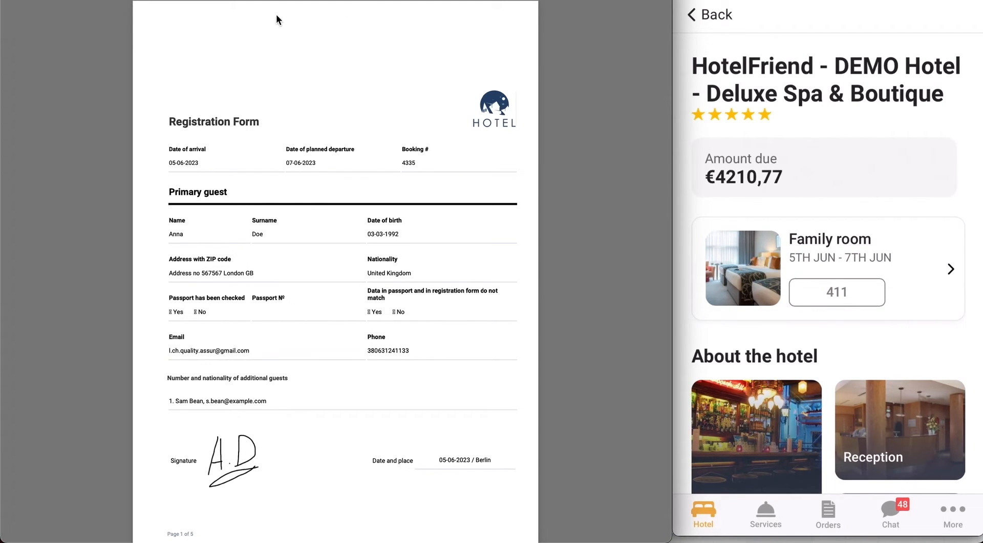
Step: Return to the open Concierge settings page and show its hotel code and Wi-Fi sections
left_click(211, 0)
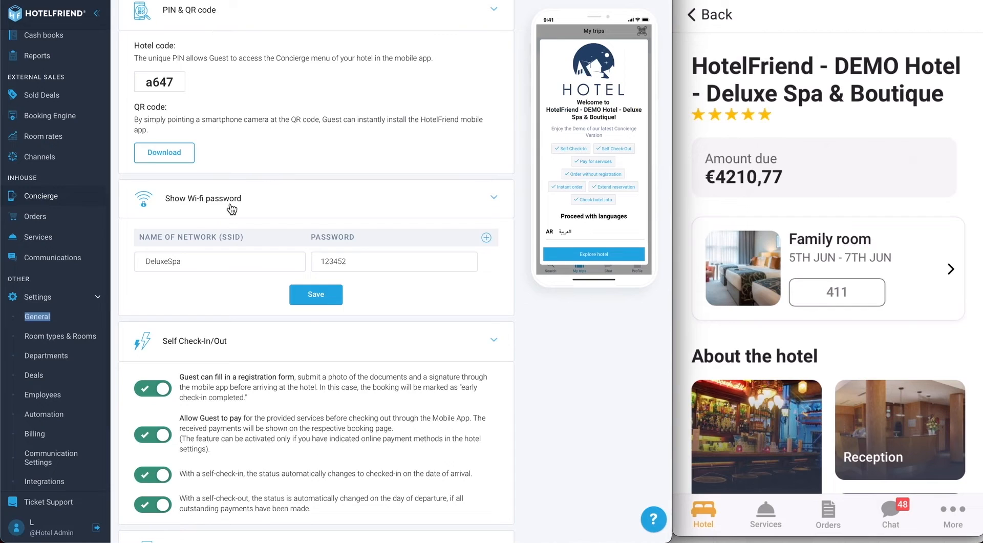
scroll(230, 204, "up", 2)
scroll(277, 177, "down", 1)
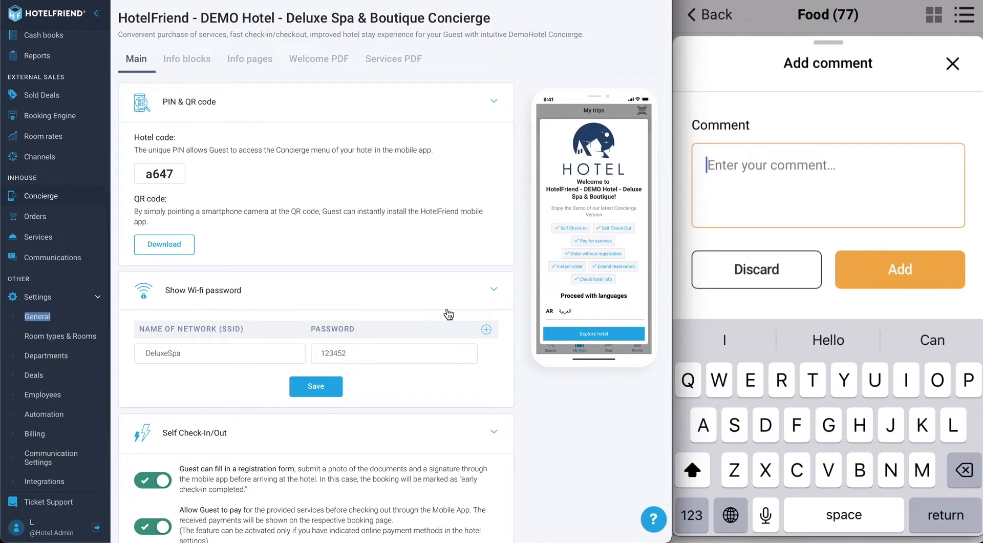
Step: Add the comment "No salt" to the food order in the mobile app
type("No")
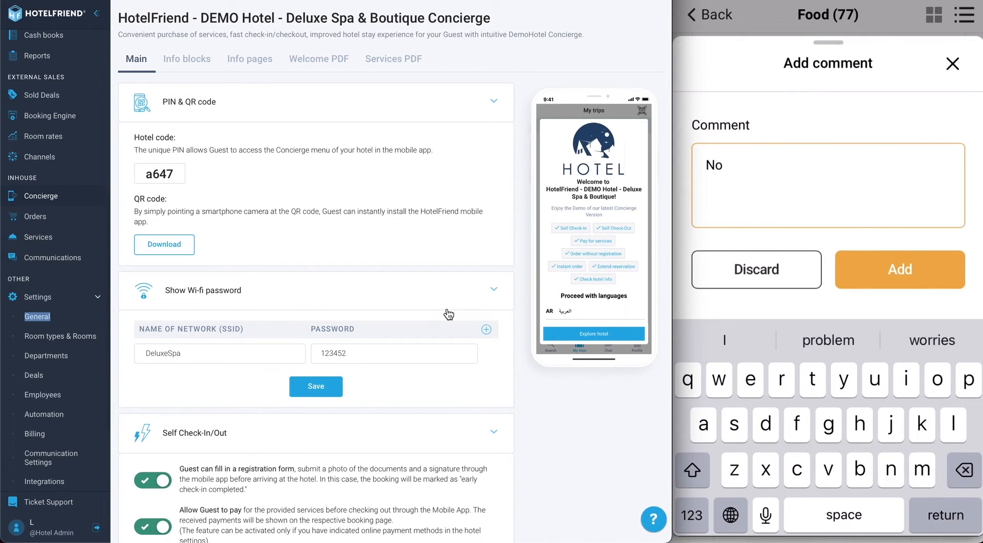
type(" salt")
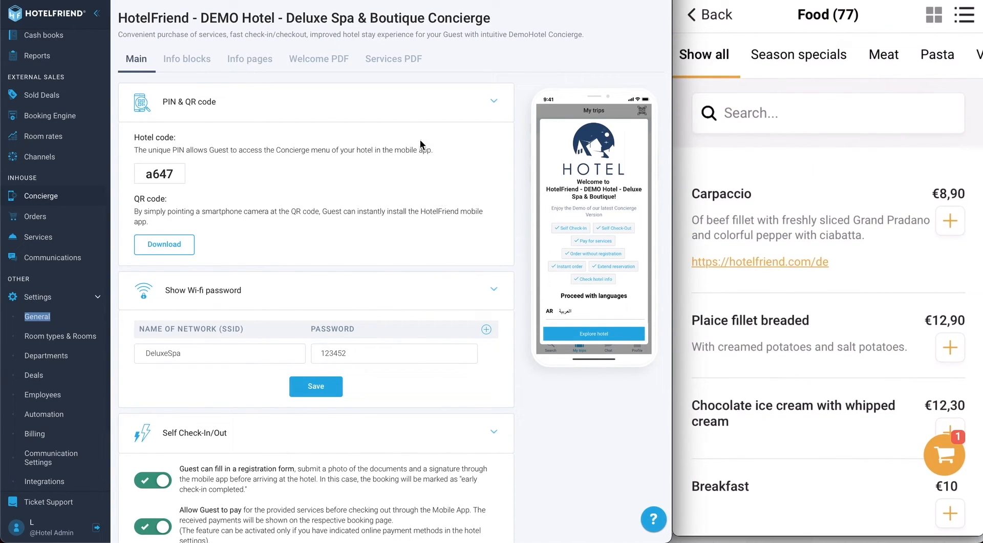
left_click(379, 58)
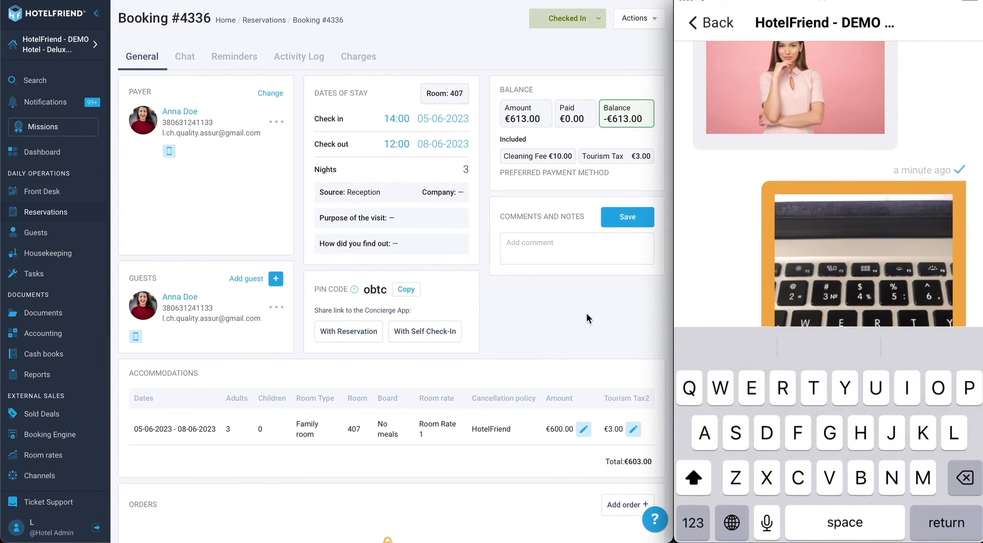
Step: Send the hotel the chat message "Hi my remote is broken" from the guest's mobile app
type("Hi ")
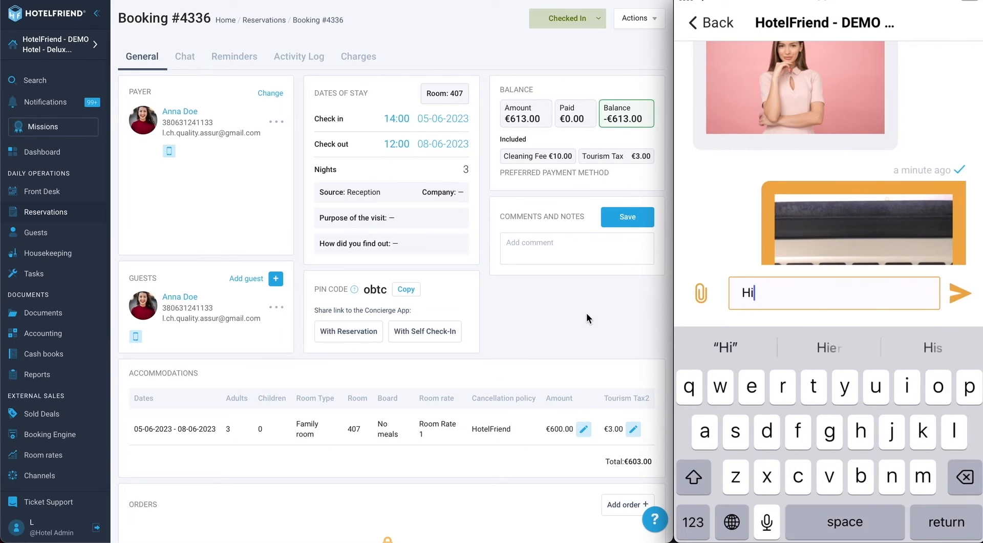
type("my re")
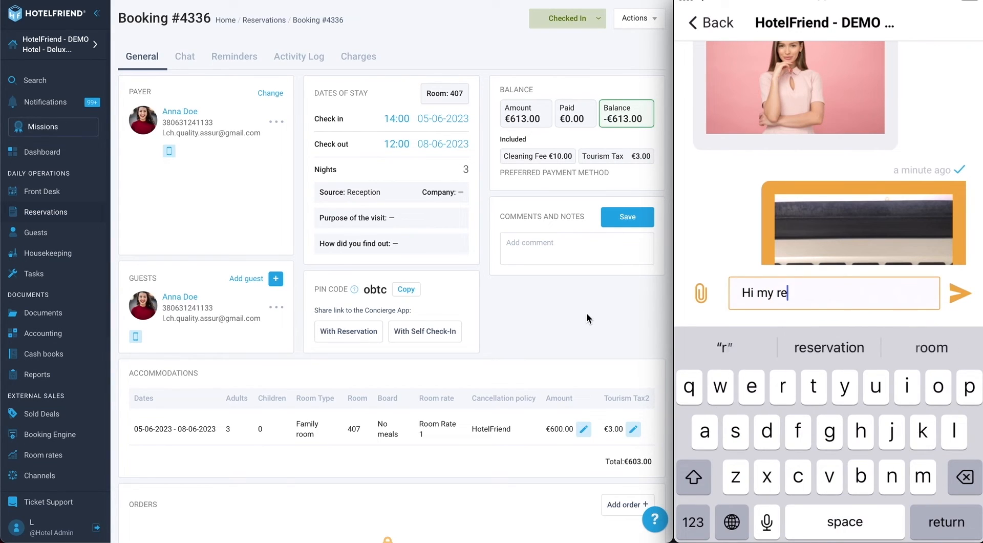
type("mote")
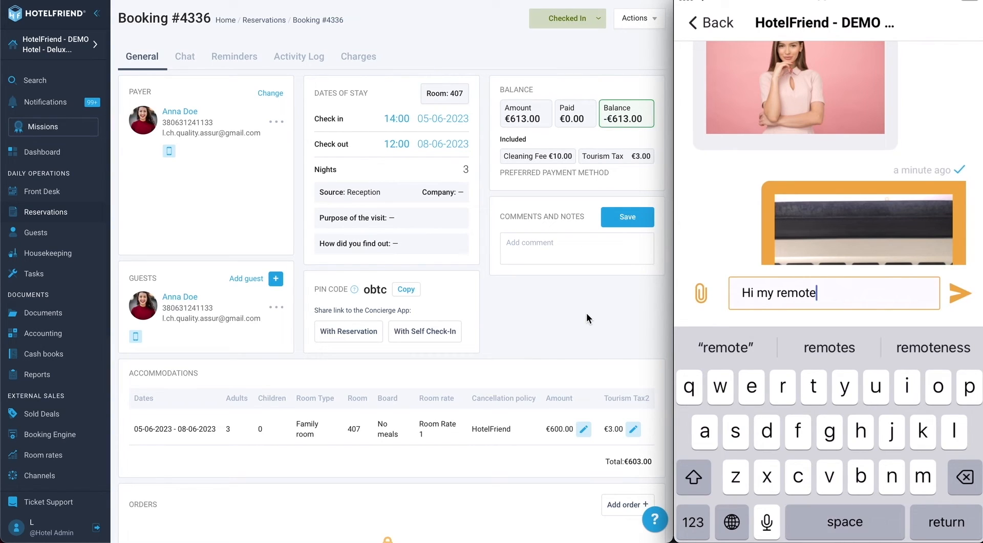
type(" is bro")
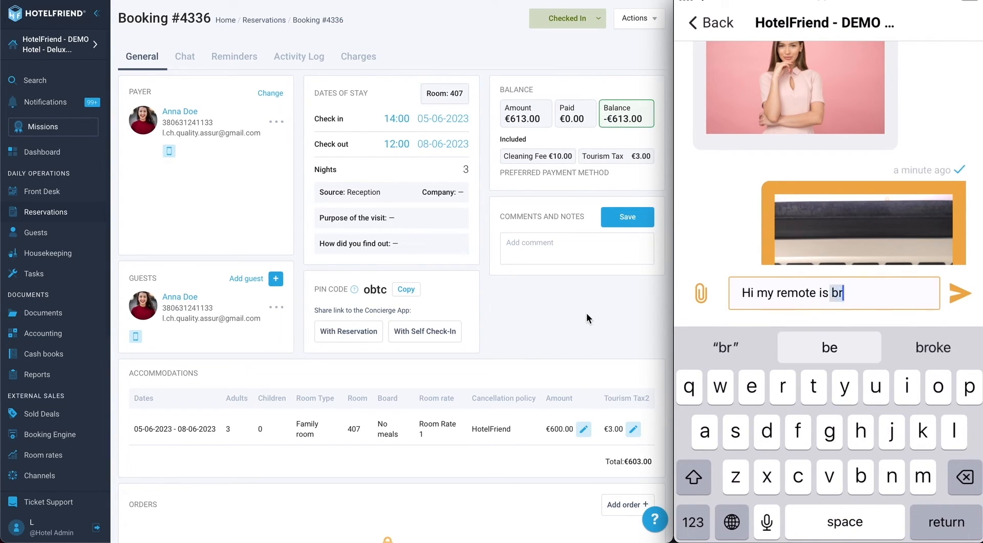
type("ken")
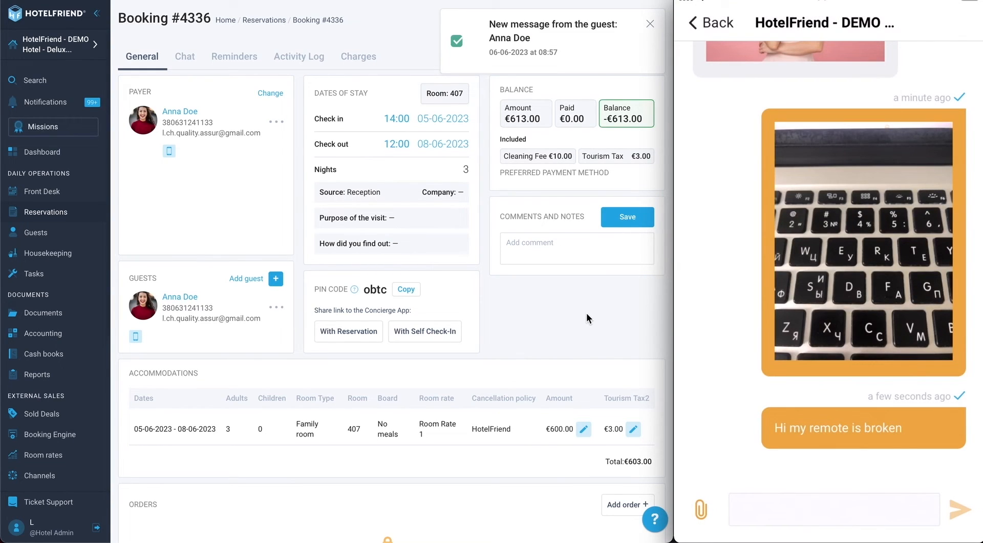
Step: Open the guest's new message from the notifications and reply "Sure, we are sending you a new one"
left_click(56, 103)
left_click(115, 54)
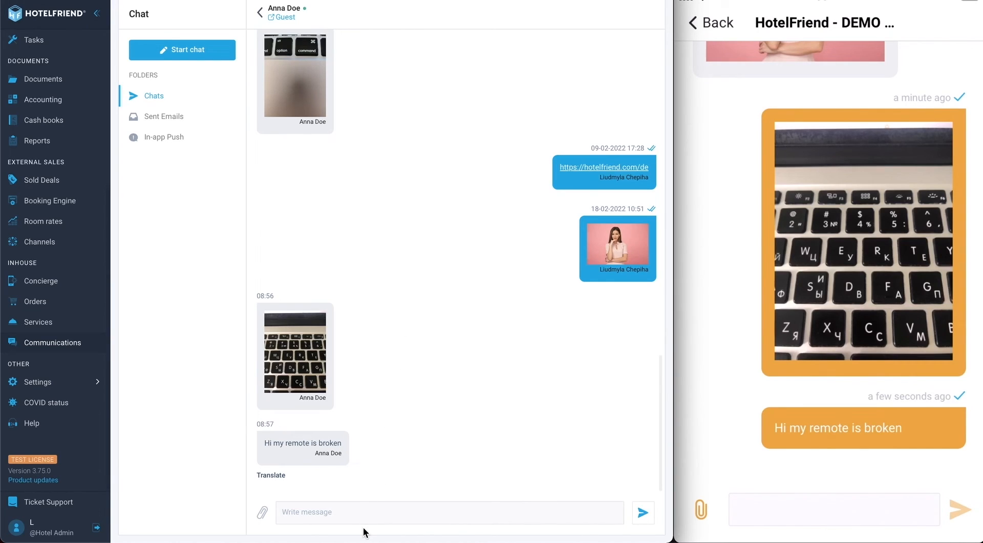
type("Sure, we are sending you a new one")
key("Return")
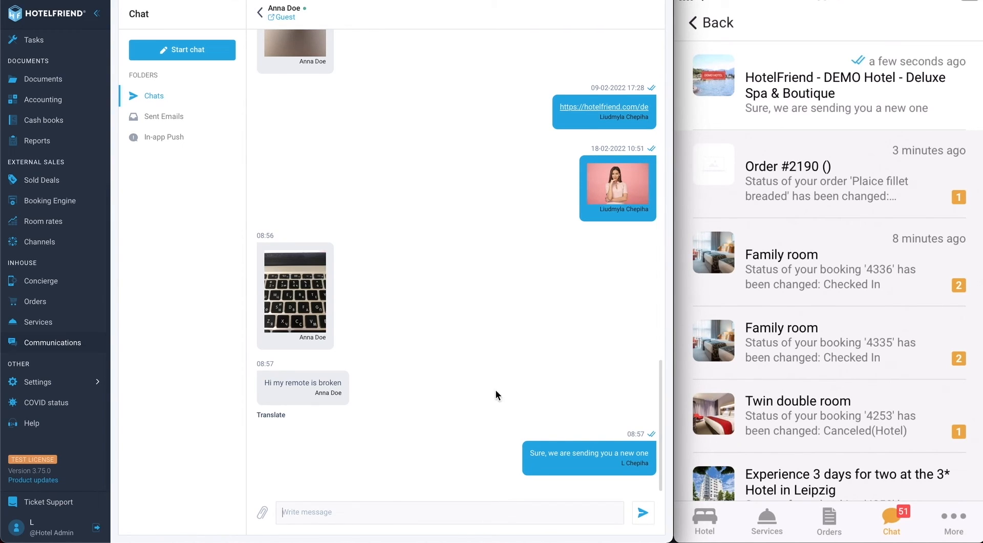
scroll(345, 253, "up", 3)
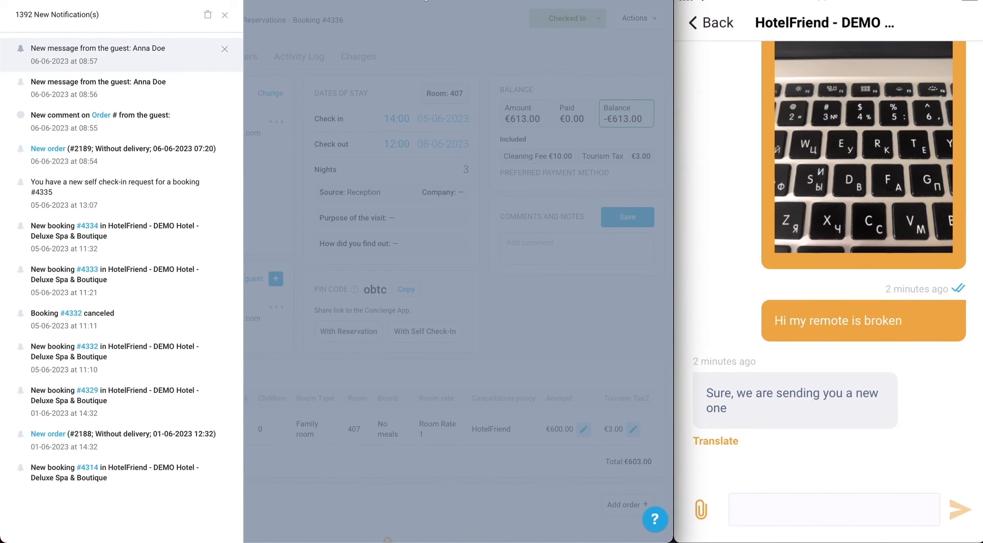
Step: Look up the hotel's PIN and QR code sections in the general settings and on the Concierge page
left_click(427, 0)
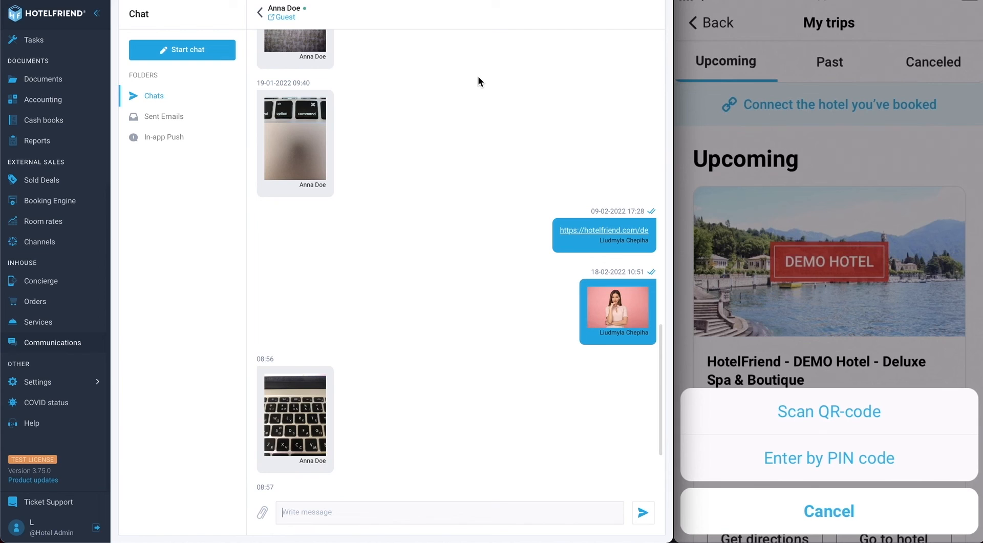
left_click(49, 387)
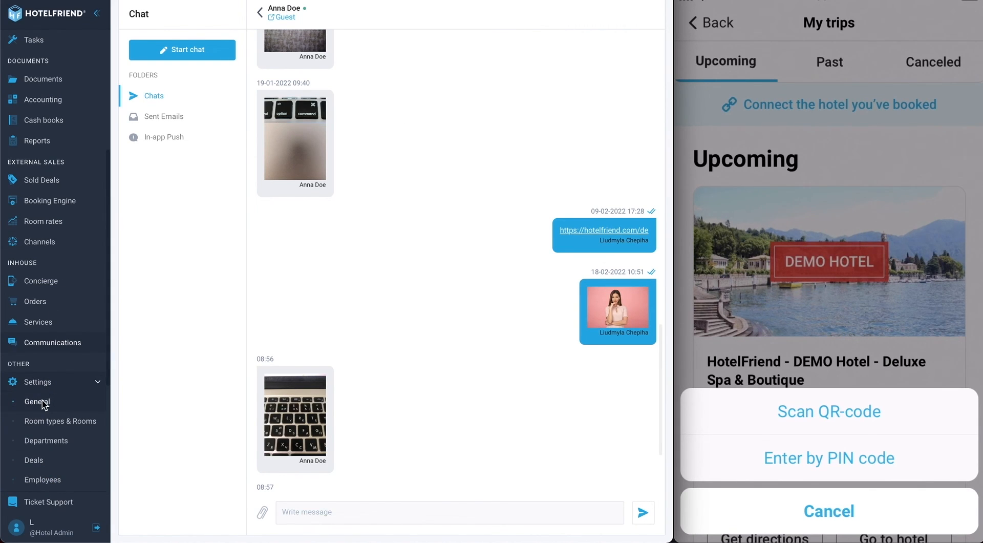
left_click(37, 402)
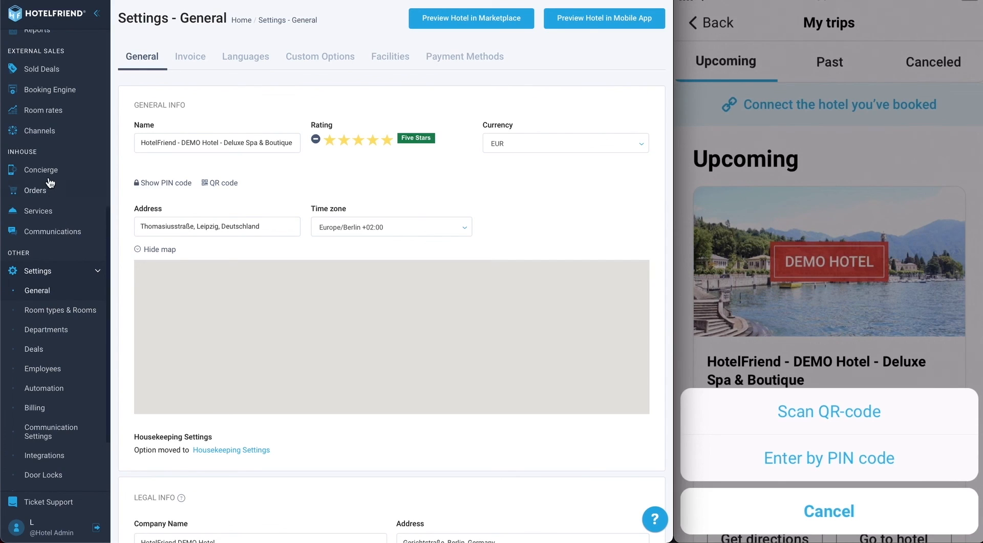
left_click(49, 172)
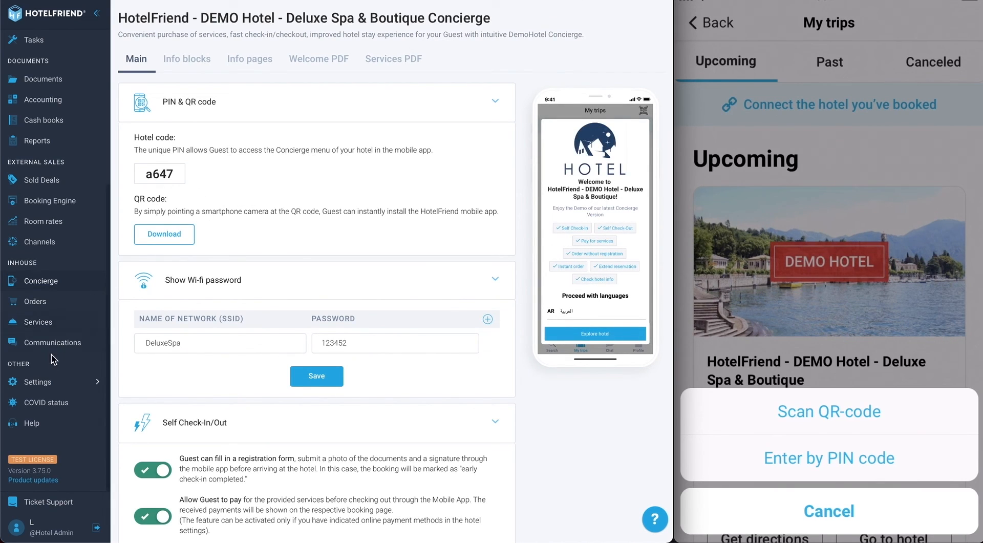
Step: Return to the general hotel settings and display the hotel's QR code
left_click(49, 385)
left_click(48, 385)
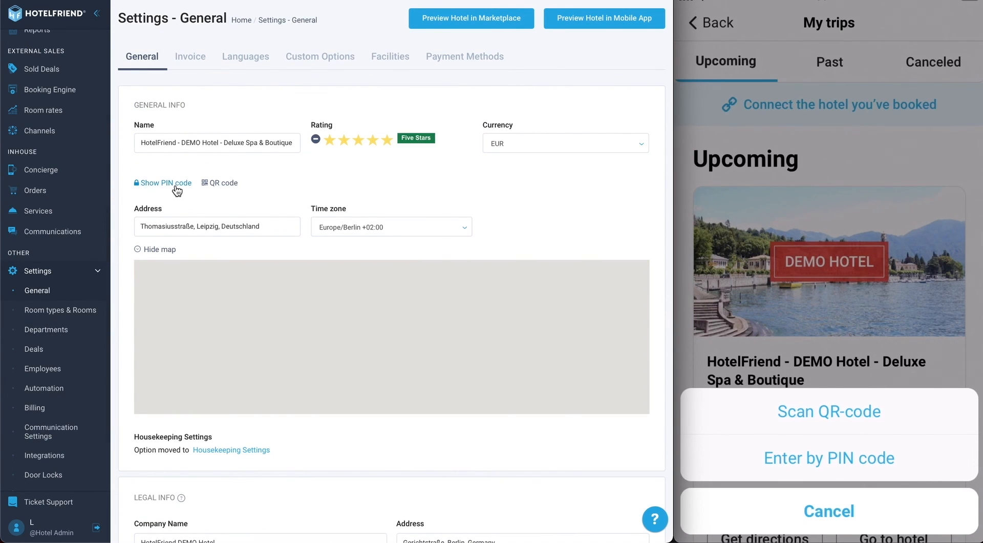
left_click(221, 185)
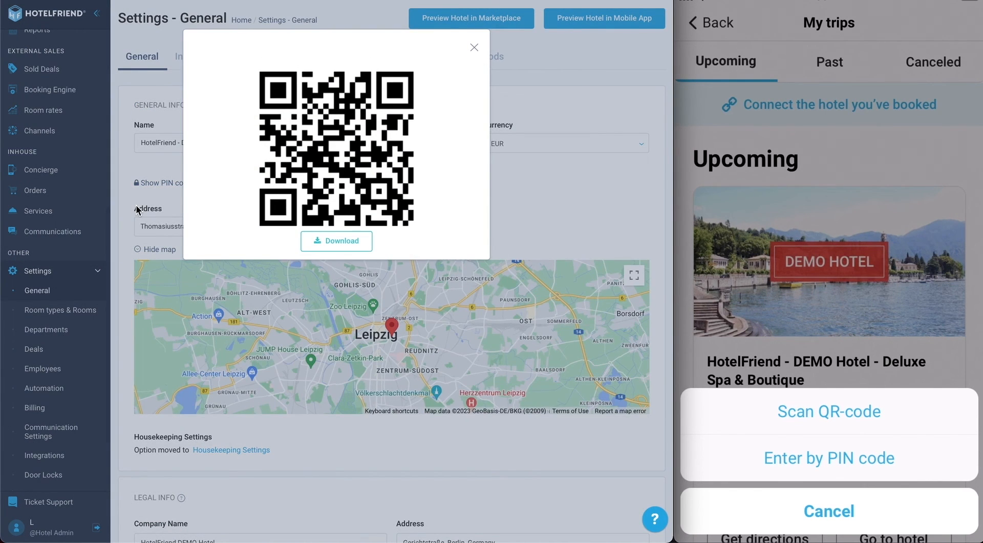